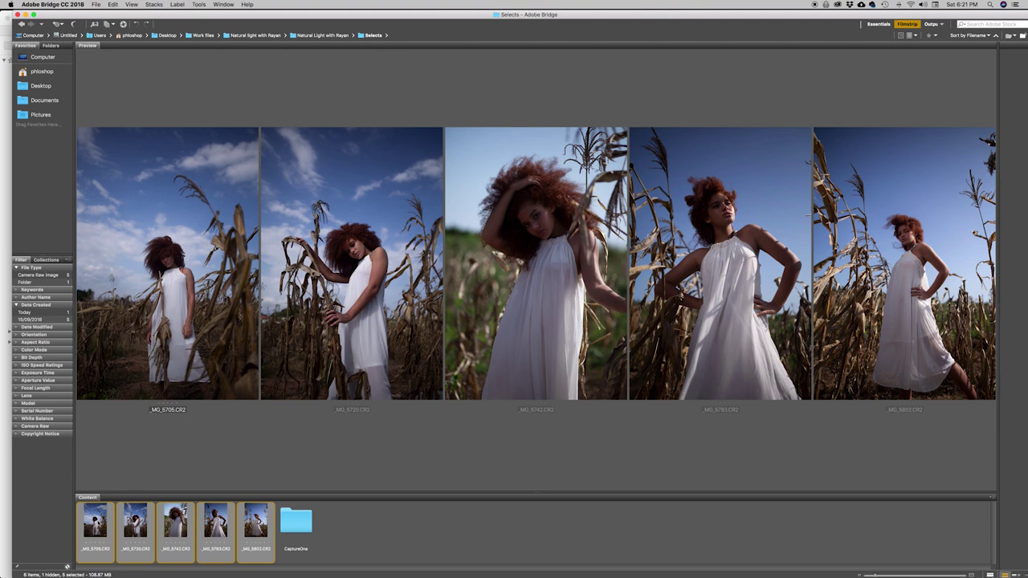
# Step: Open the five selected CR2 photos together in Camera Raw
pyautogui.rightClick(96, 524)
pyautogui.moveTo(120, 394)
pyautogui.click(216, 395)
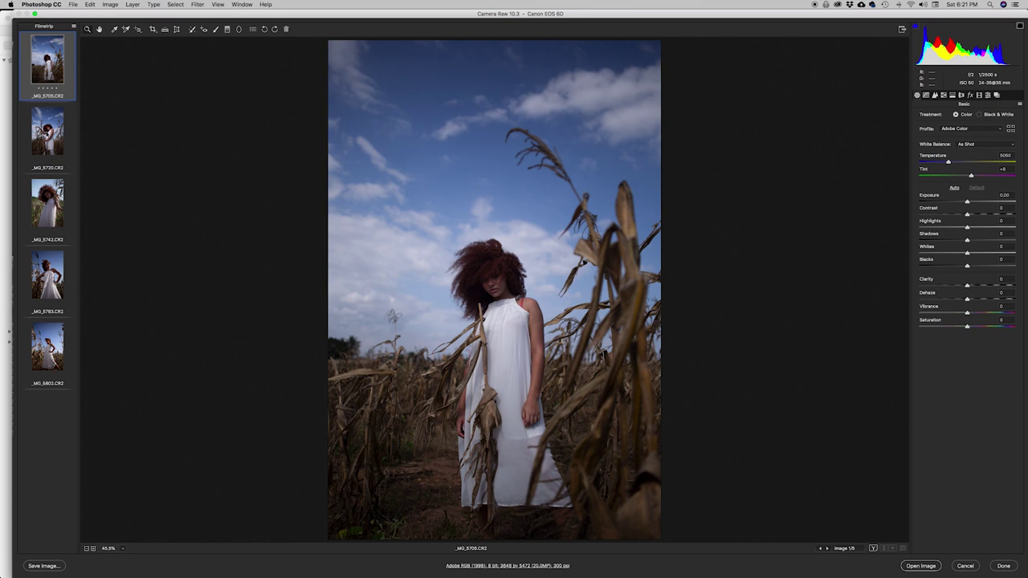
# Step: Look through the five photos in the filmstrip and compare their skies, lighting and poses
pyautogui.click(50, 137)
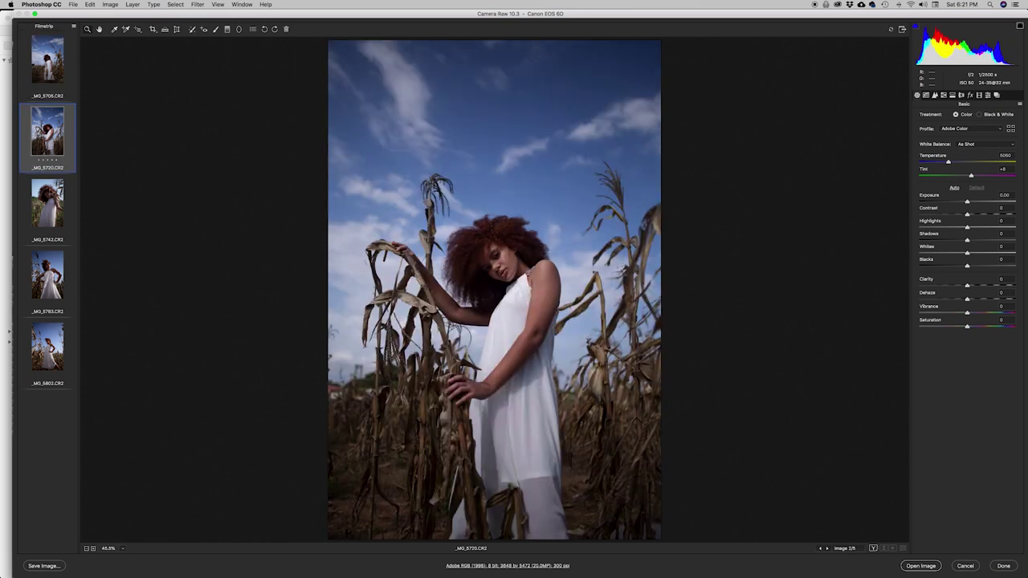
pyautogui.click(48, 190)
pyautogui.click(48, 274)
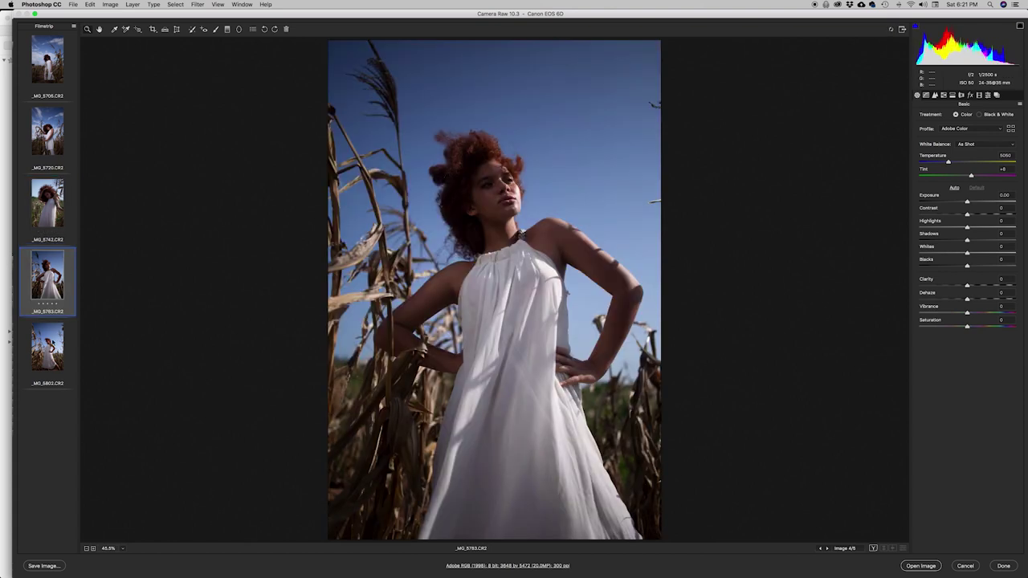
pyautogui.click(49, 343)
pyautogui.click(48, 60)
pyautogui.click(48, 131)
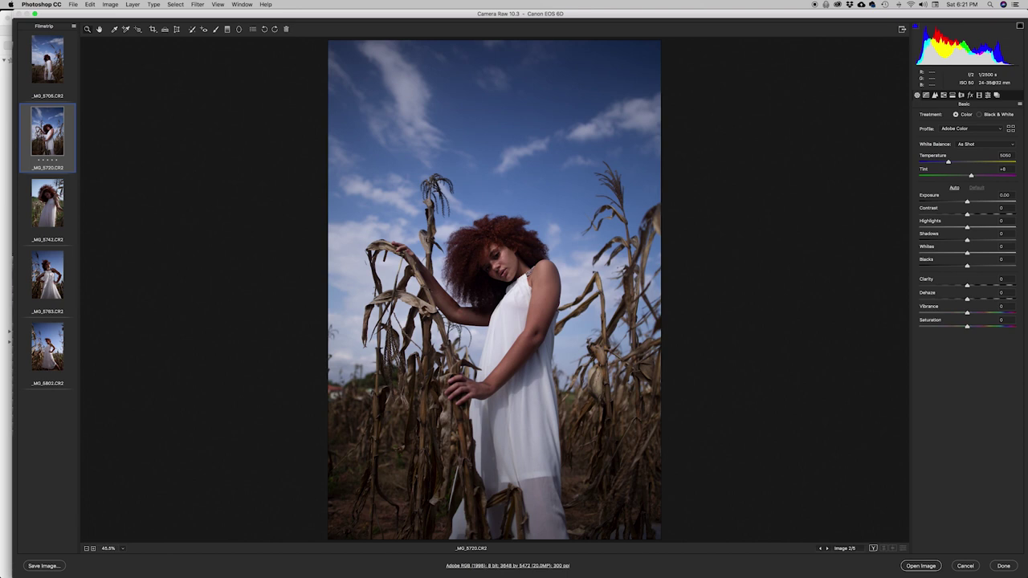
pyautogui.click(50, 276)
pyautogui.click(43, 344)
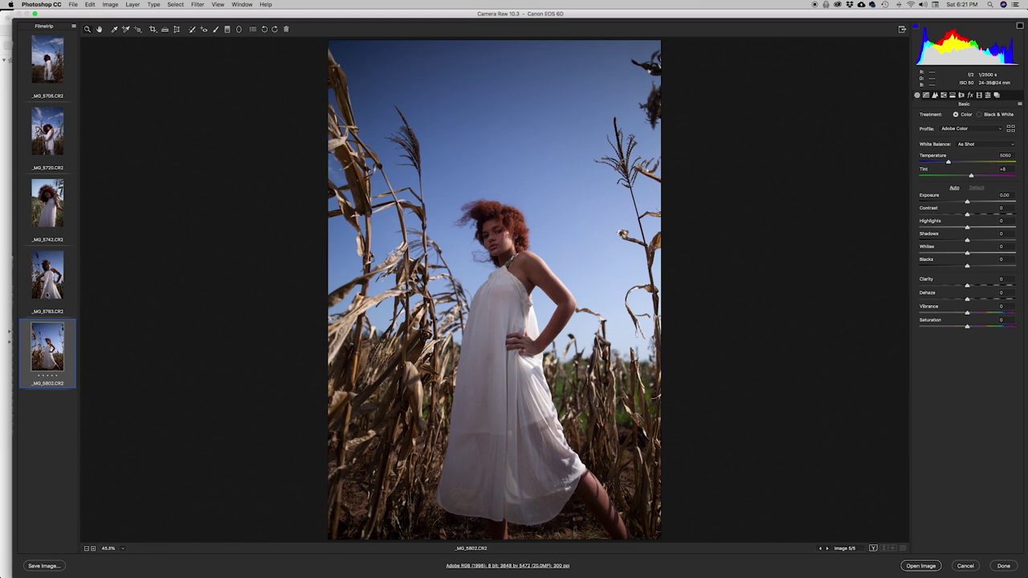
pyautogui.press('Up')
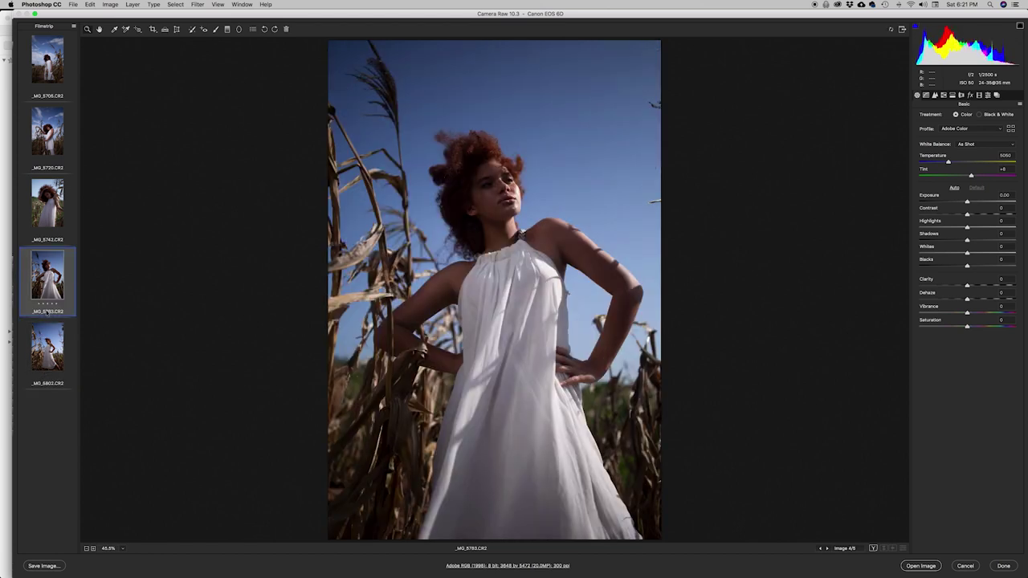
pyautogui.press('Down')
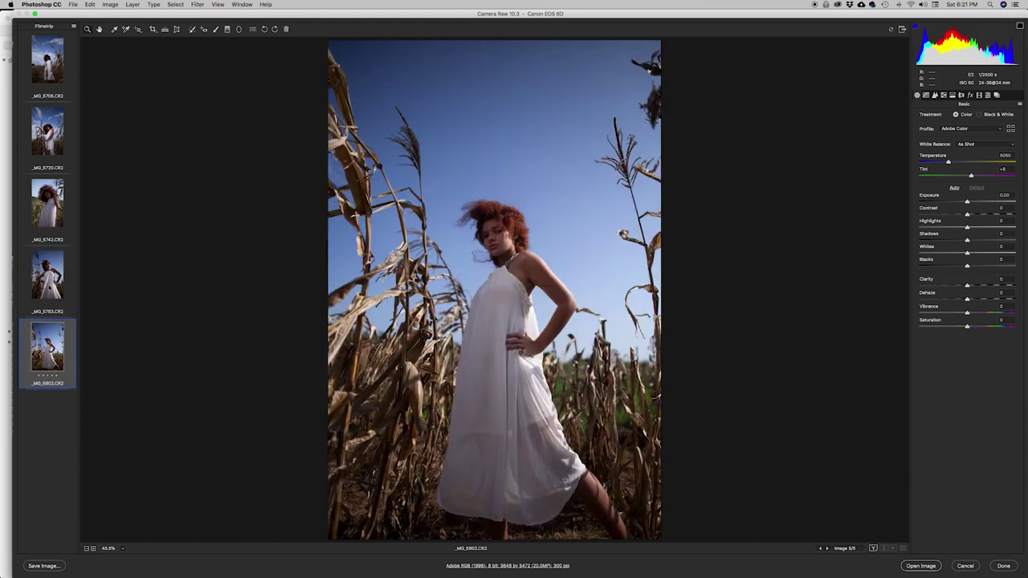
pyautogui.press('Up')
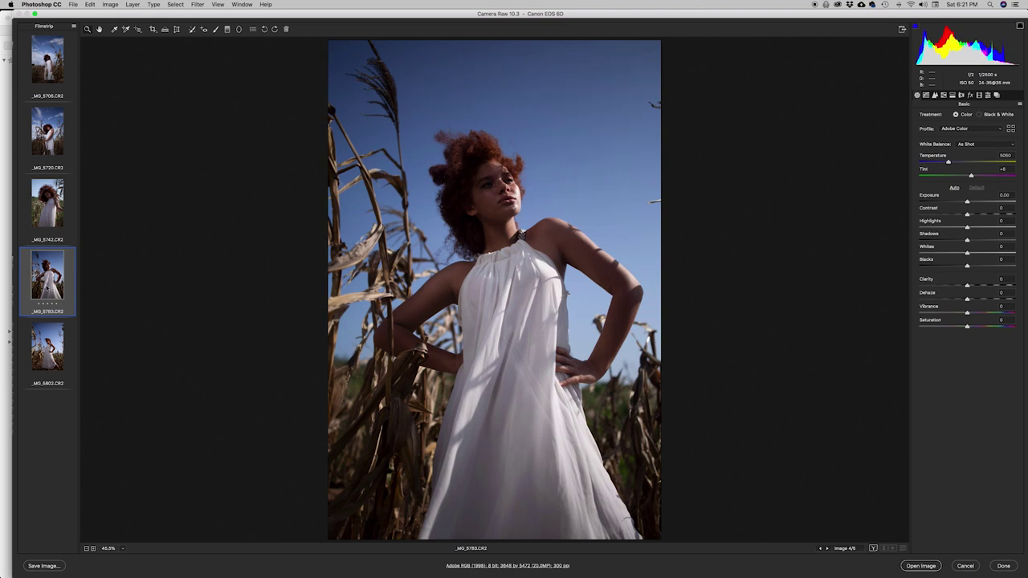
# Step: Select _MG_5705.CR2 and _MG_5720.CR2 together, try an extreme exposure increase on both, and reset the adjustments to default
pyautogui.click(50, 61)
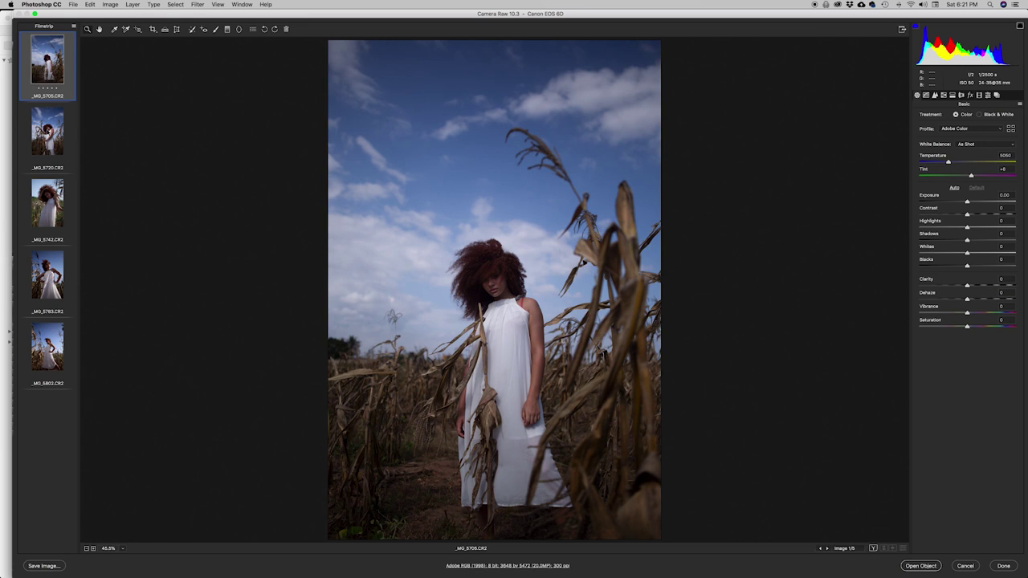
pyautogui.keyDown('shift'); pyautogui.click(47, 135); pyautogui.keyUp('shift')
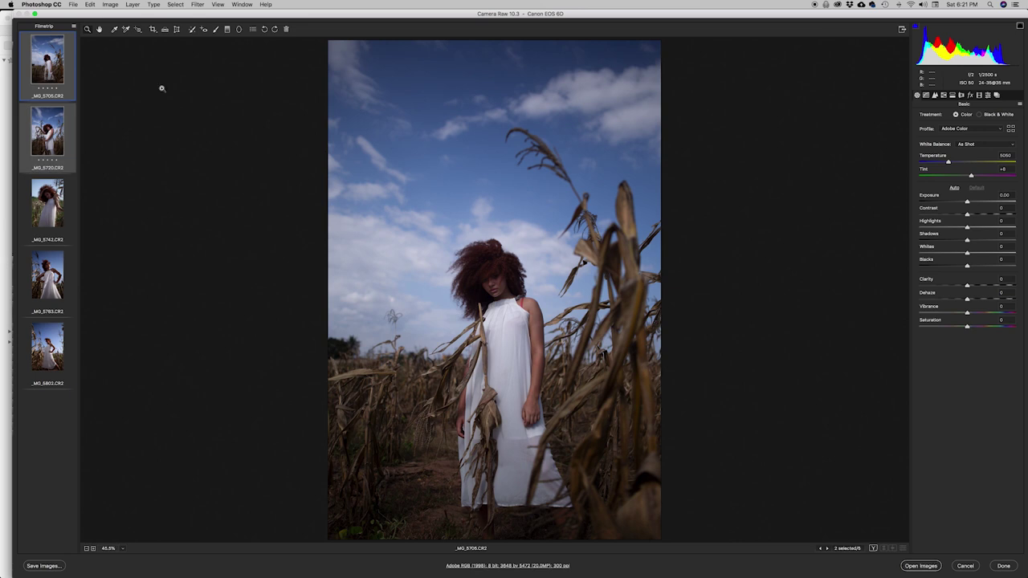
pyautogui.moveTo(967, 202); pyautogui.dragTo(1009, 201)
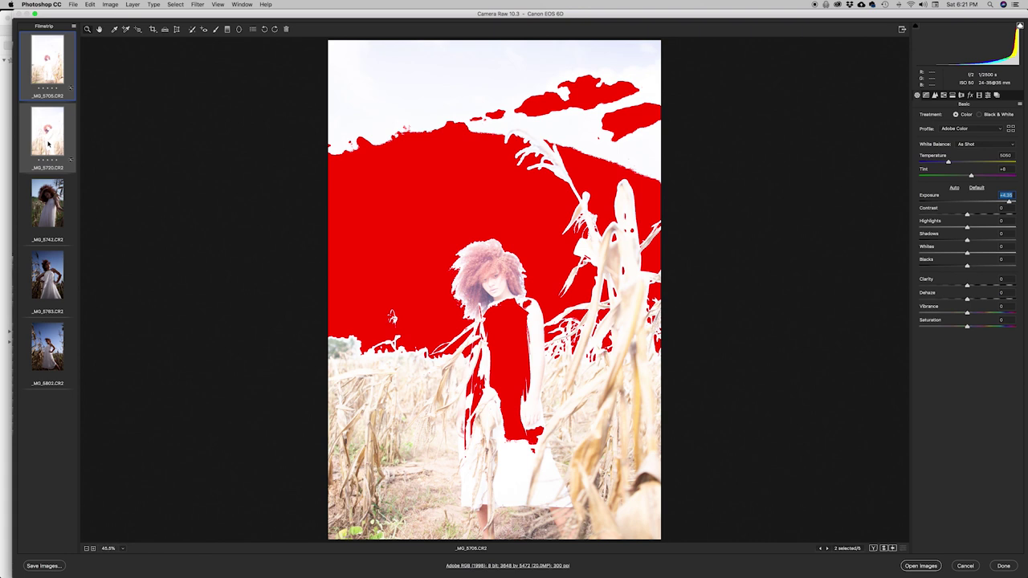
pyautogui.click(976, 187)
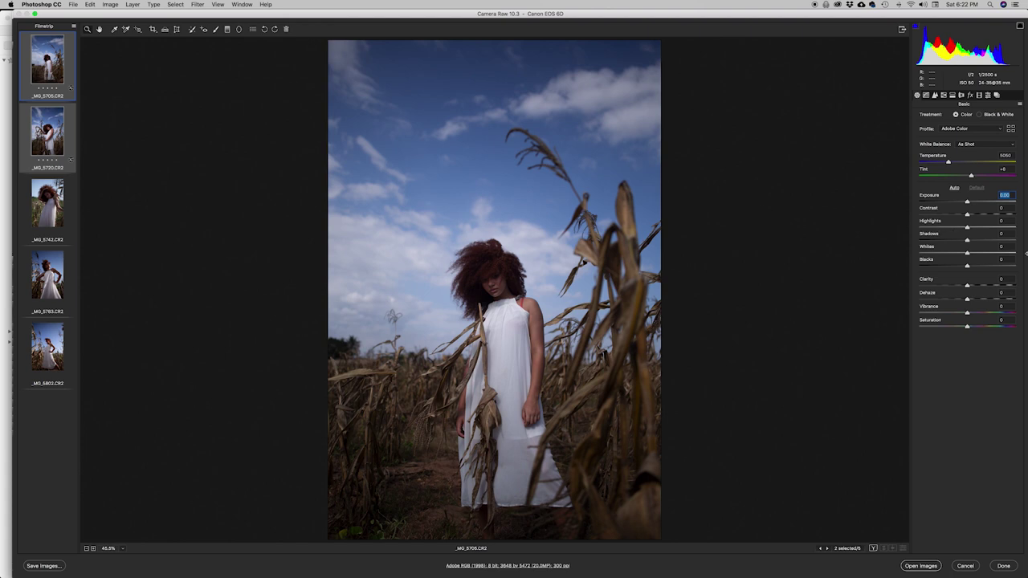
# Step: Set Exposure to +0.15, Shadows to +28, Blacks to +10 and Highlights to -29 for the two selected photos
pyautogui.moveTo(966, 202); pyautogui.dragTo(968, 202)
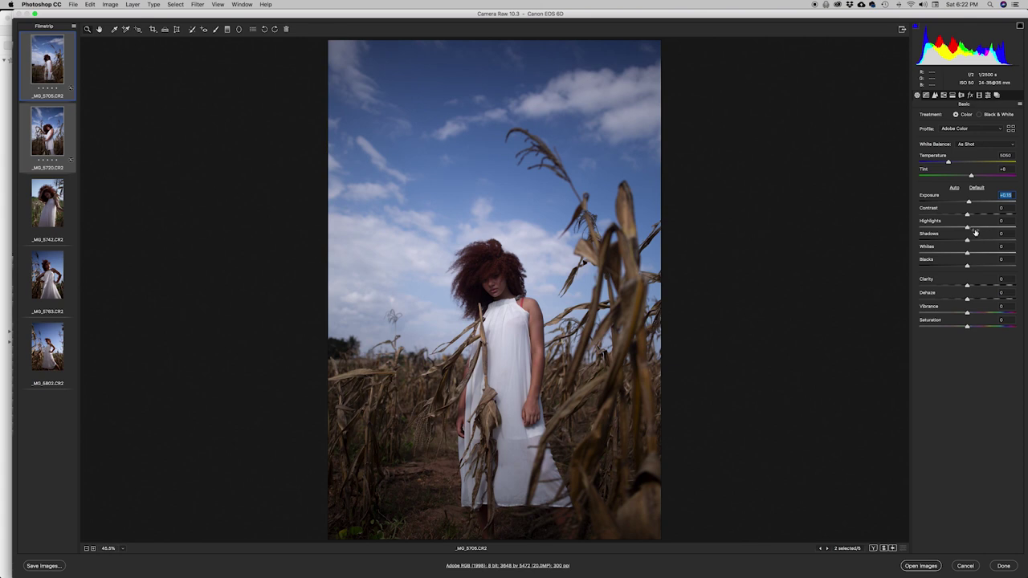
pyautogui.moveTo(968, 240); pyautogui.dragTo(972, 265)
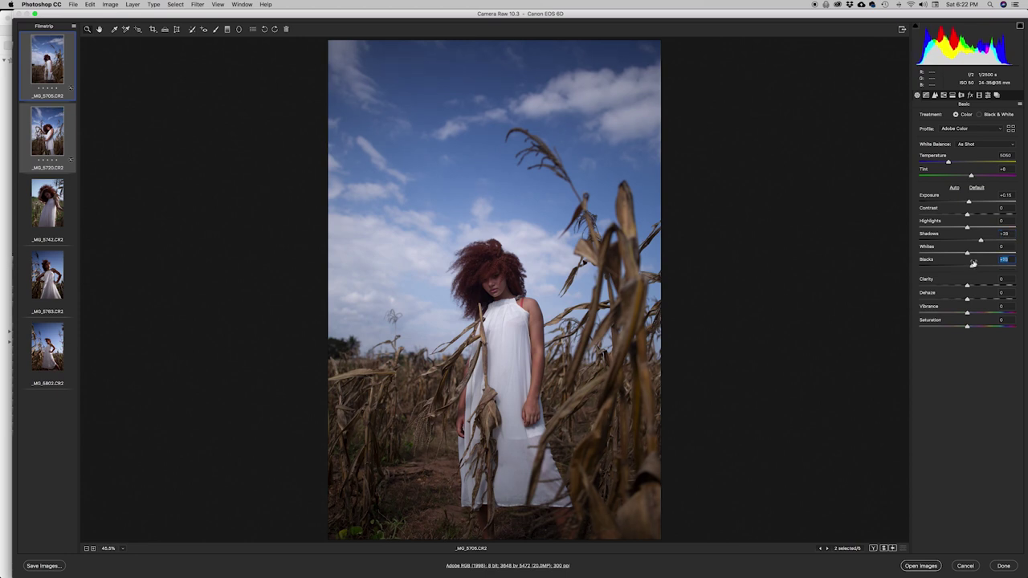
pyautogui.moveTo(966, 227)
pyautogui.mouseDown()
pyautogui.moveTo(933, 227)
pyautogui.moveTo(952, 226)
pyautogui.mouseUp()
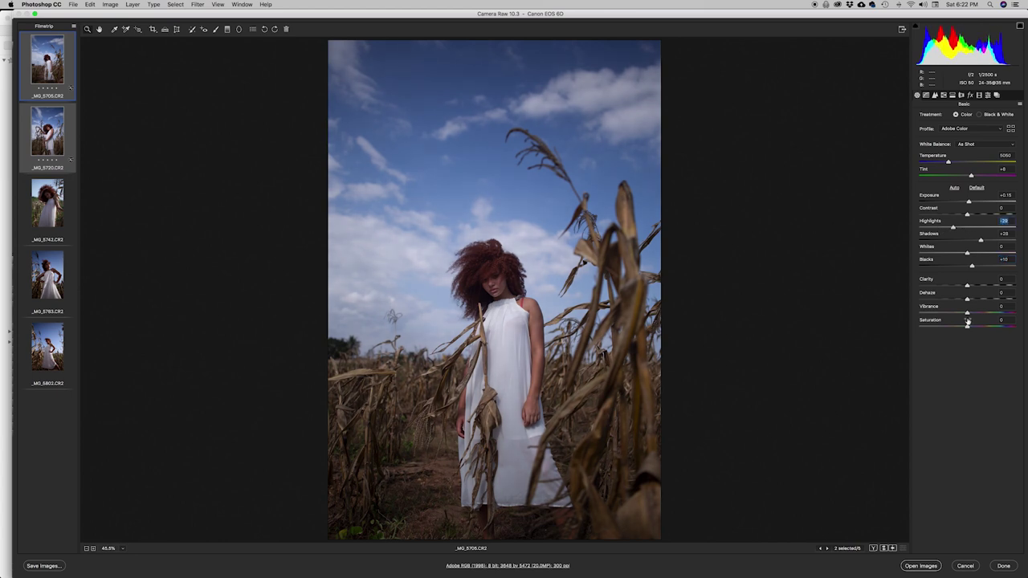
# Step: Set Dehaze to +2, Clarity to +1 and Vibrance to +4, and compare the result with the unadjusted photo
pyautogui.moveTo(967, 300); pyautogui.dragTo(968, 300)
pyautogui.moveTo(966, 286); pyautogui.dragTo(969, 286)
pyautogui.moveTo(967, 312); pyautogui.dragTo(970, 313)
pyautogui.click(969, 313)
pyautogui.press('p')
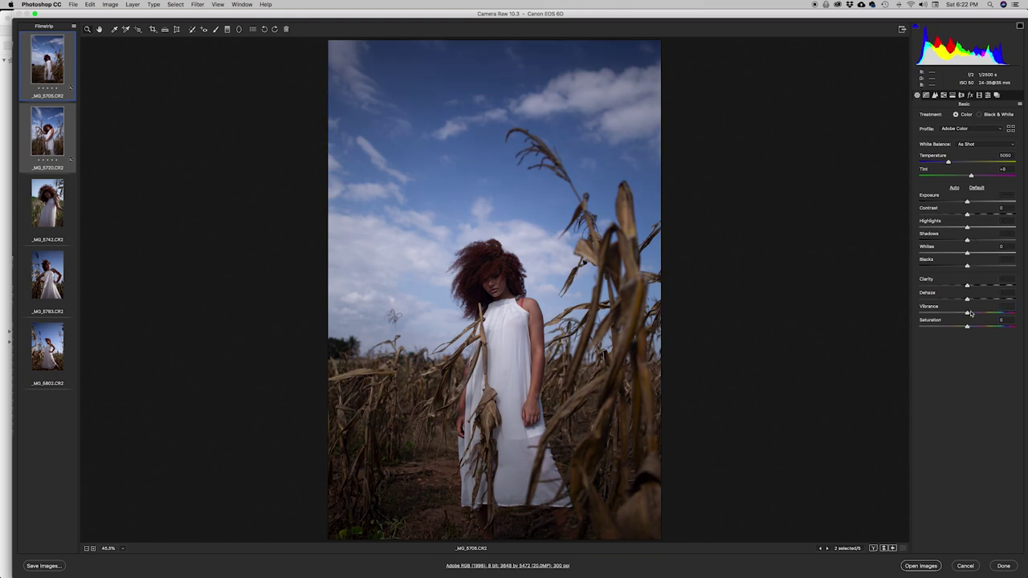
pyautogui.press('super+z')
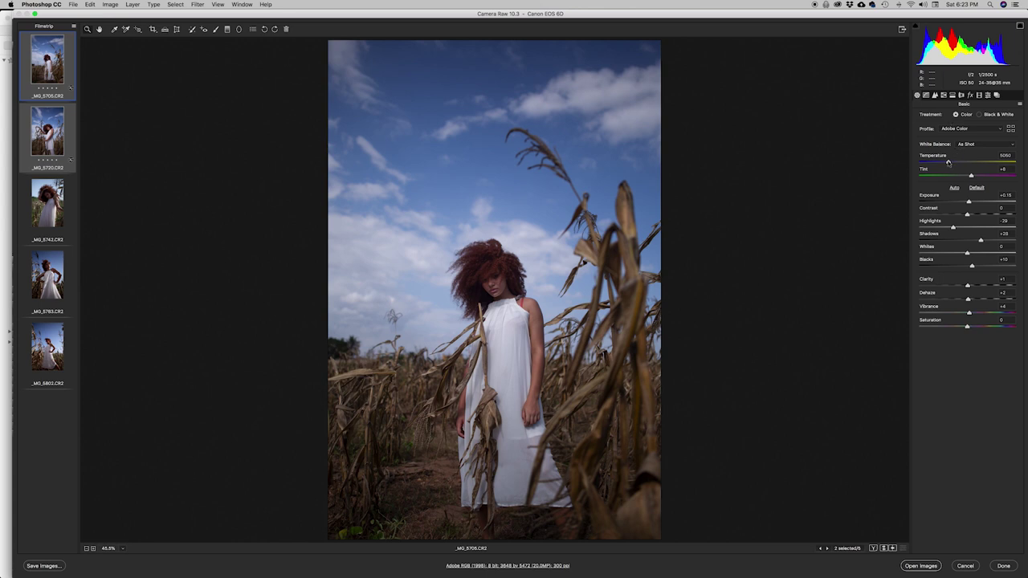
pyautogui.moveTo(948, 162); pyautogui.dragTo(948, 162)
# Step: Browse the colour profiles and apply the Camera Standard profile from the Camera Matching group to both photos
pyautogui.click(1010, 128)
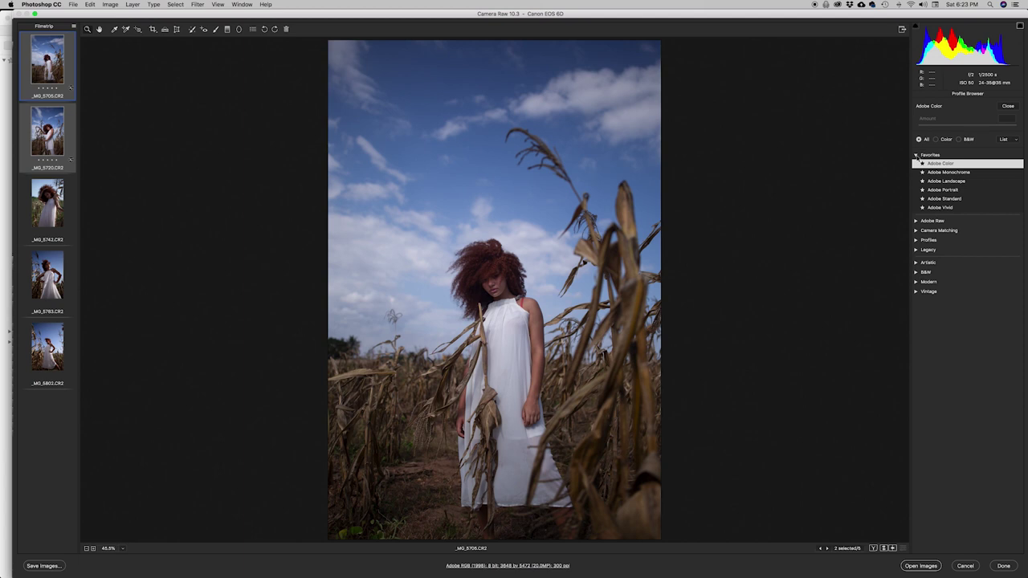
pyautogui.click(916, 155)
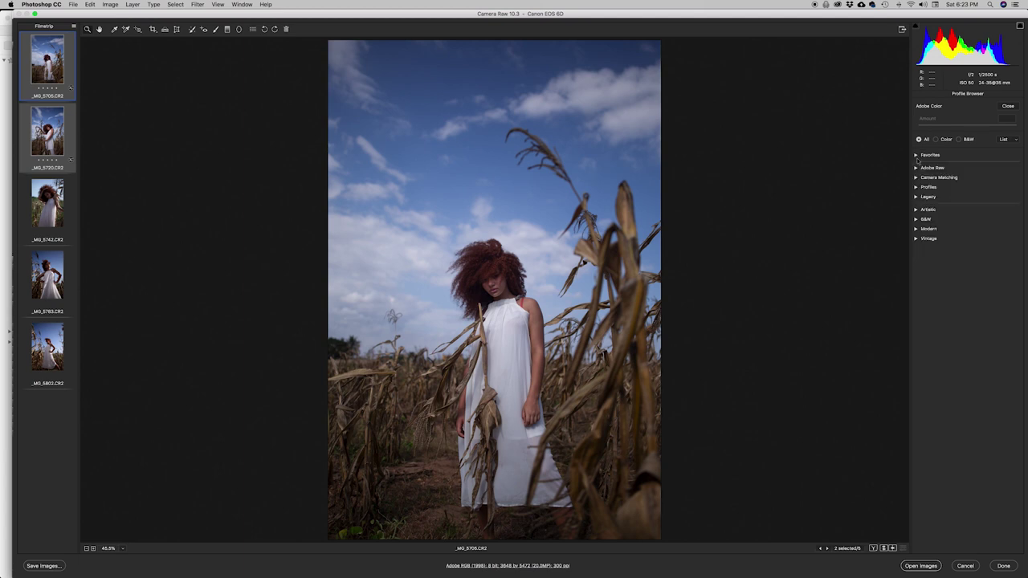
pyautogui.click(916, 168)
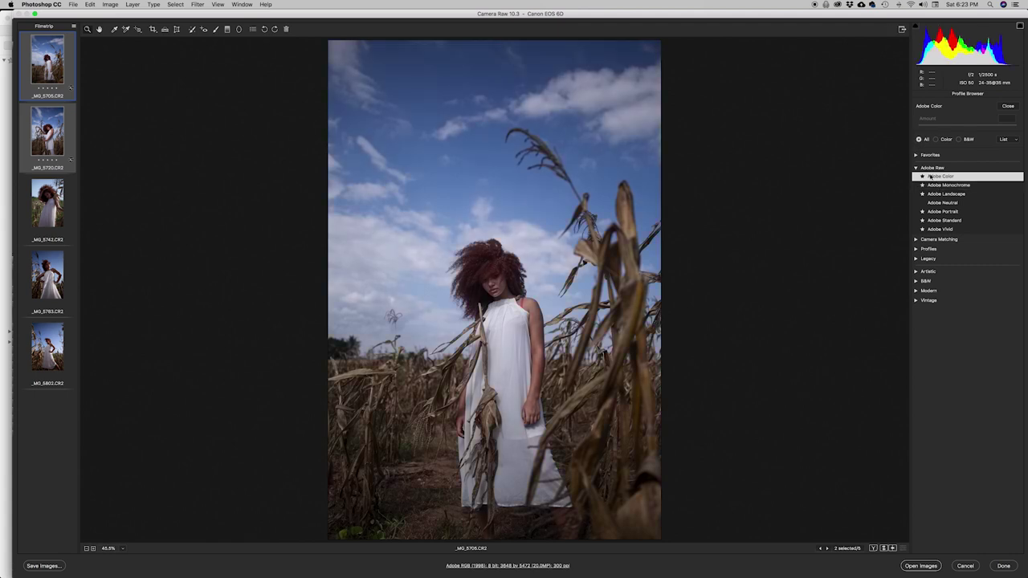
pyautogui.click(935, 140)
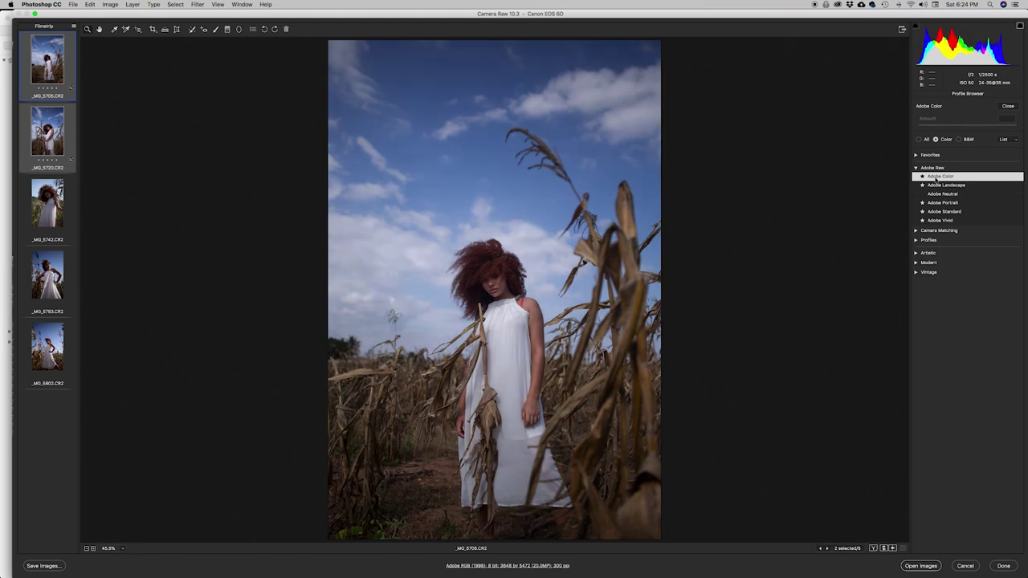
pyautogui.click(916, 231)
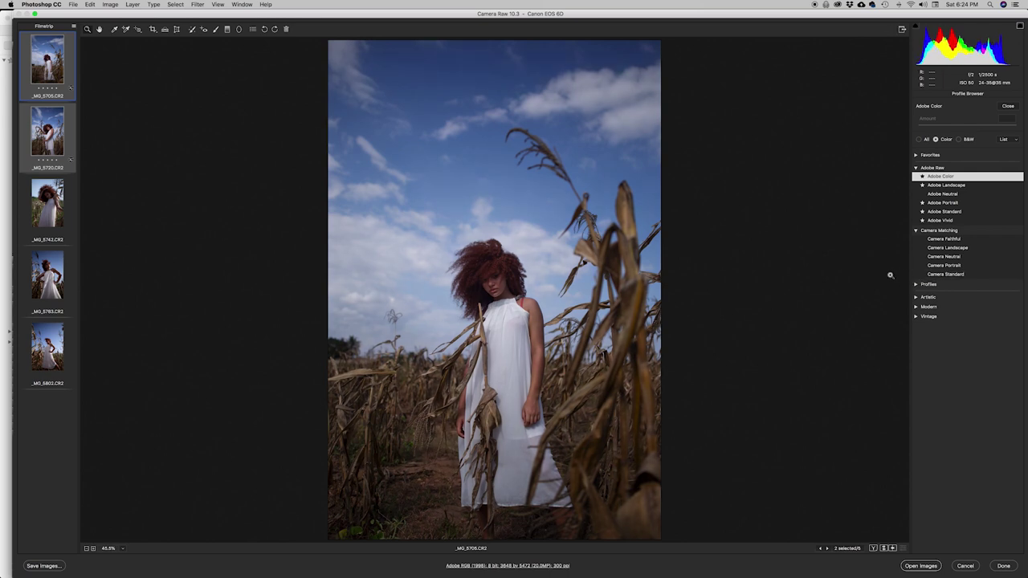
pyautogui.click(936, 275)
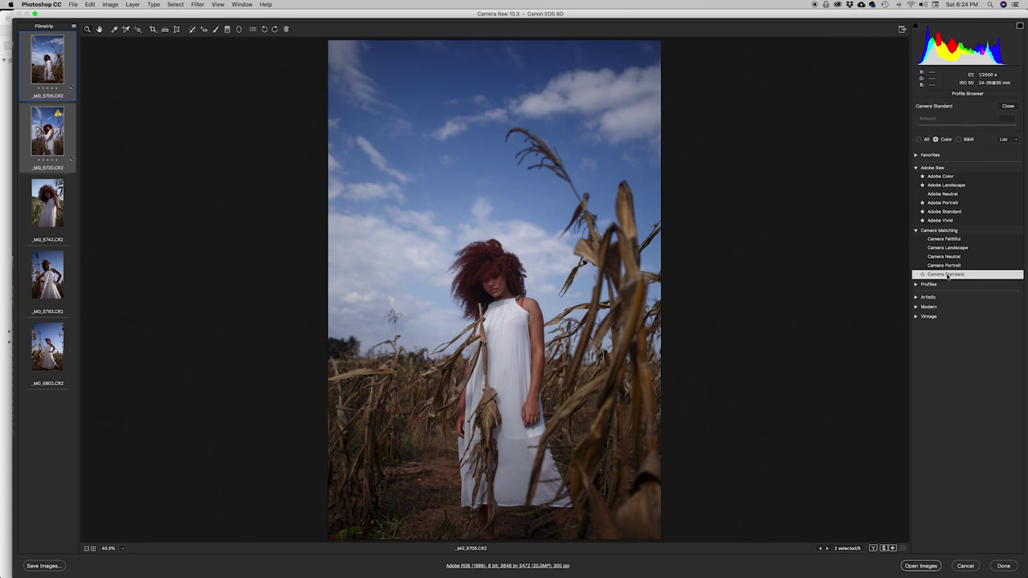
pyautogui.click(916, 167)
pyautogui.click(916, 178)
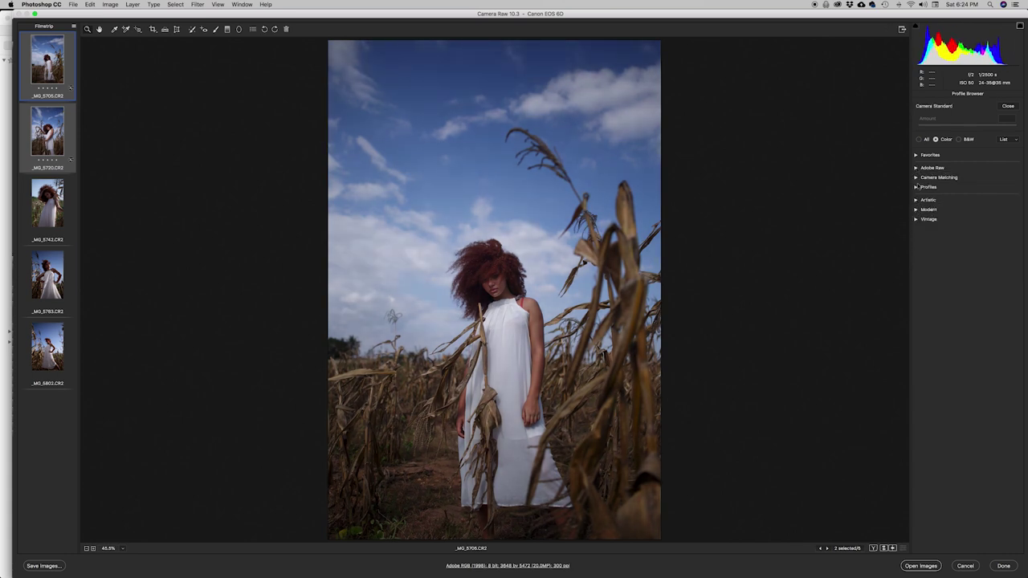
pyautogui.click(916, 187)
pyautogui.click(916, 187)
pyautogui.click(1008, 106)
pyautogui.press('p')
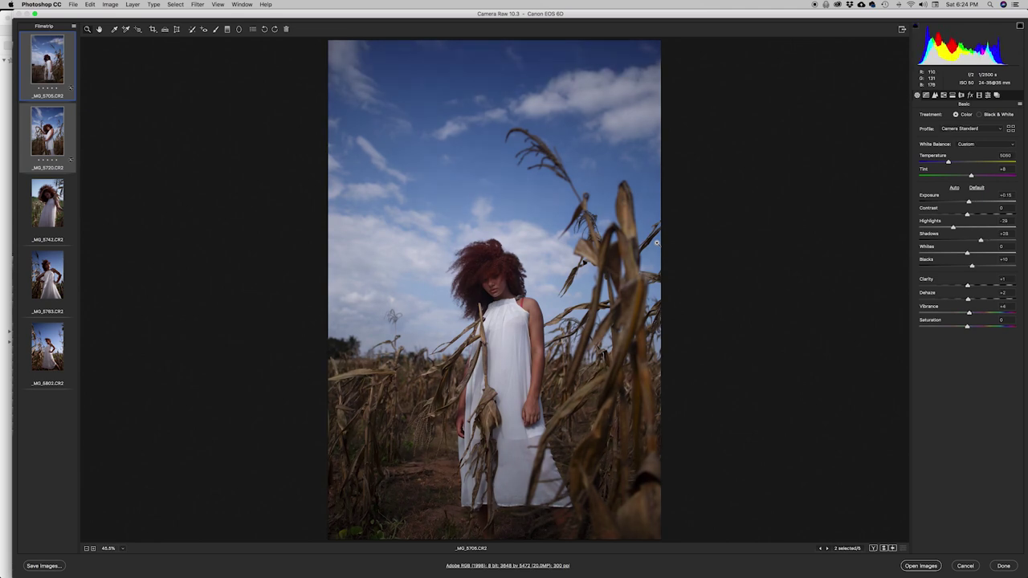
# Step: Set the parametric tone curve to Highlights +7, Lights +5 and Darks +8, and lower Shadows slightly
pyautogui.click(926, 95)
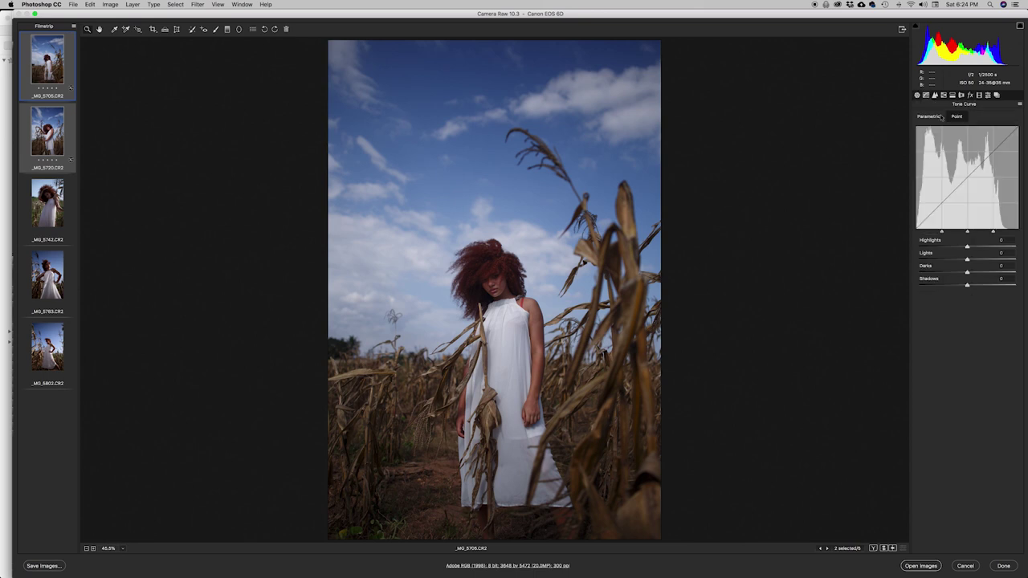
pyautogui.moveTo(967, 247); pyautogui.dragTo(972, 274)
pyautogui.click(971, 260)
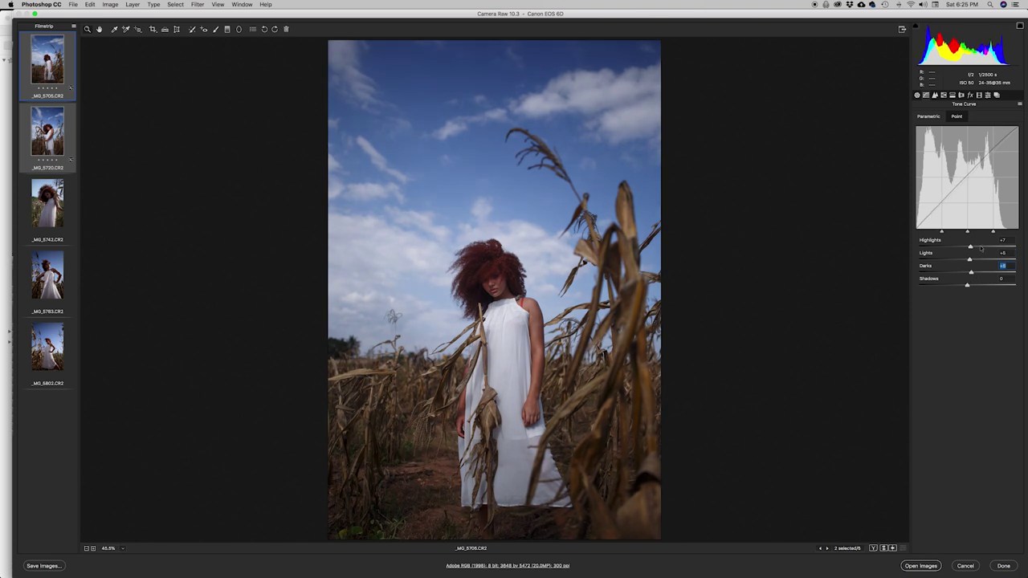
pyautogui.moveTo(966, 286); pyautogui.dragTo(964, 286)
# Step: Minimise sharpening with Amount 0, Radius 0.5 and Detail 0, and set colour noise reduction to 0
pyautogui.click(934, 95)
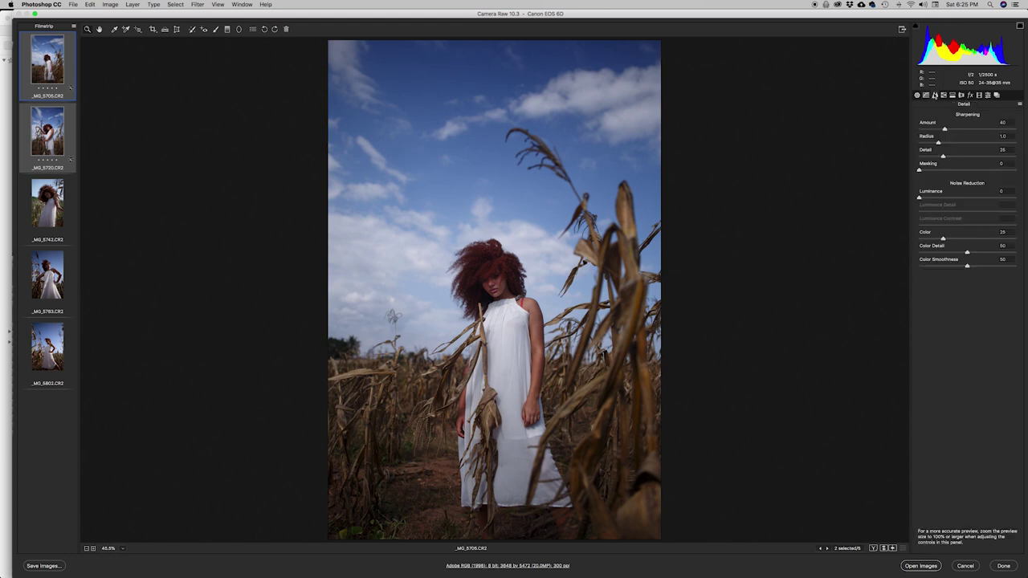
pyautogui.moveTo(945, 130); pyautogui.dragTo(882, 127)
pyautogui.moveTo(937, 142); pyautogui.dragTo(879, 142)
pyautogui.moveTo(944, 157); pyautogui.dragTo(875, 165)
pyautogui.moveTo(942, 239); pyautogui.dragTo(907, 246)
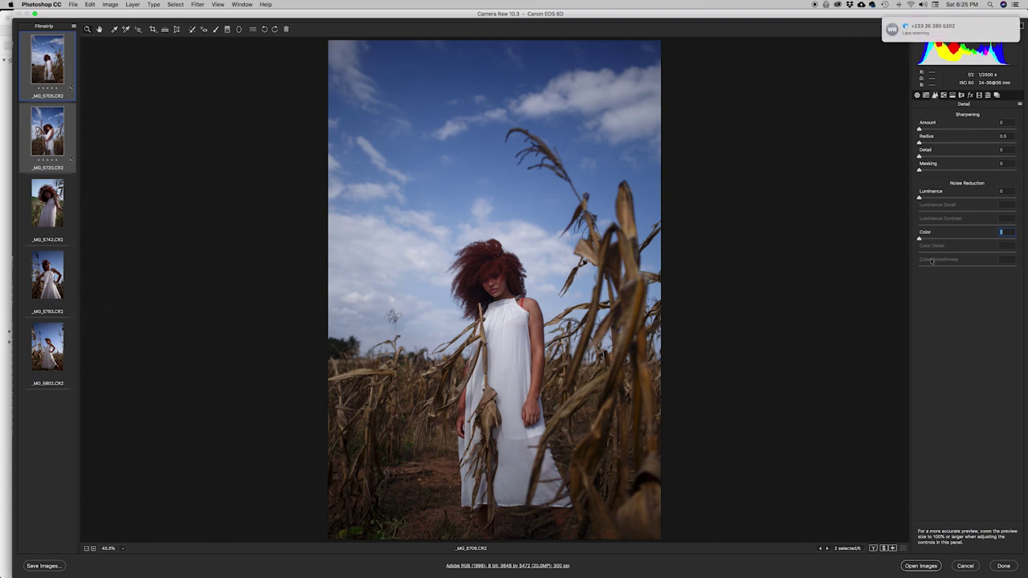
# Step: Set the HSL hues to Reds +3, Oranges -2 and Yellows -3, and compare the photo with and without them
pyautogui.click(944, 96)
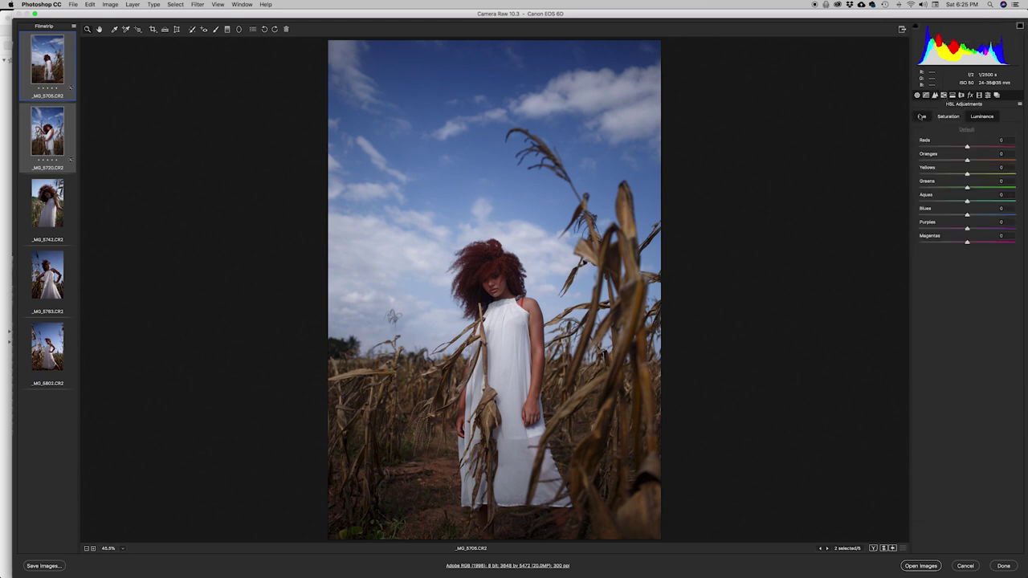
pyautogui.click(922, 116)
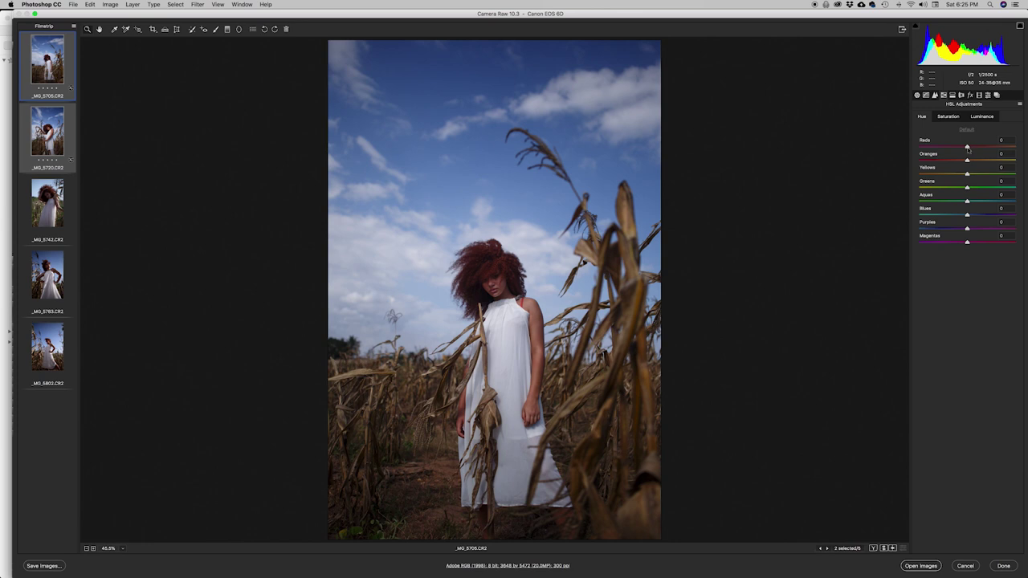
pyautogui.moveTo(967, 147)
pyautogui.mouseDown()
pyautogui.moveTo(1010, 142)
pyautogui.moveTo(842, 145)
pyautogui.moveTo(976, 150)
pyautogui.moveTo(954, 161)
pyautogui.mouseUp()
pyautogui.moveTo(973, 159)
pyautogui.mouseDown()
pyautogui.moveTo(981, 158)
pyautogui.moveTo(966, 160)
pyautogui.mouseUp()
pyautogui.moveTo(967, 174); pyautogui.dragTo(1018, 167)
pyautogui.moveTo(1016, 168); pyautogui.dragTo(908, 186)
pyautogui.moveTo(908, 186); pyautogui.dragTo(965, 182)
pyautogui.press('Tab')
pyautogui.press('p')
pyautogui.press('p')
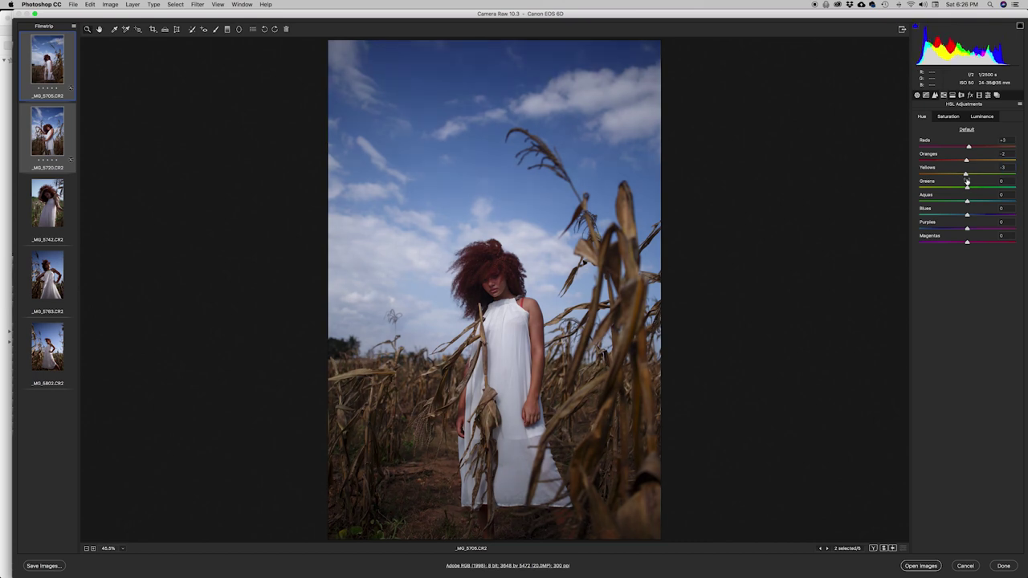
pyautogui.press('p')
pyautogui.press('p')
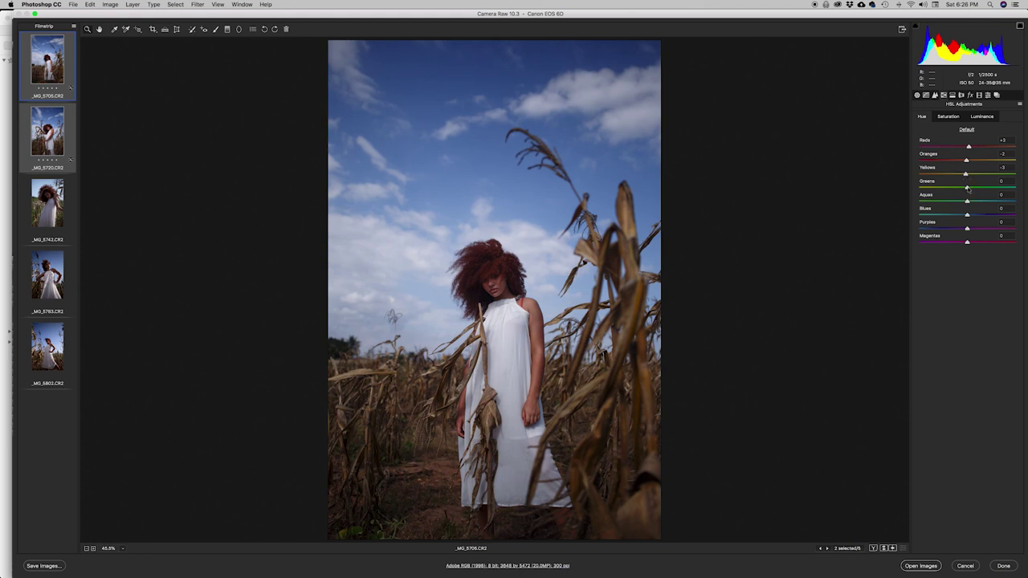
# Step: Adjust the hues of the Greens and Blues, and compare the photo with and without the hue changes
pyautogui.moveTo(967, 189)
pyautogui.mouseDown()
pyautogui.moveTo(932, 186)
pyautogui.moveTo(976, 183)
pyautogui.mouseUp()
pyautogui.moveTo(974, 188); pyautogui.dragTo(927, 189)
pyautogui.moveTo(967, 215)
pyautogui.mouseDown()
pyautogui.moveTo(940, 215)
pyautogui.moveTo(970, 215)
pyautogui.mouseUp()
pyautogui.moveTo(970, 215); pyautogui.dragTo(958, 233)
pyautogui.press('super+alt+p')
pyautogui.press('super+alt+p')
pyautogui.press('super+alt+p')
pyautogui.press('super+alt+p')
# Step: Set the HSL saturation to Reds +5, Oranges +4, Yellows +5, Greens -18 and Blues +18
pyautogui.click(948, 117)
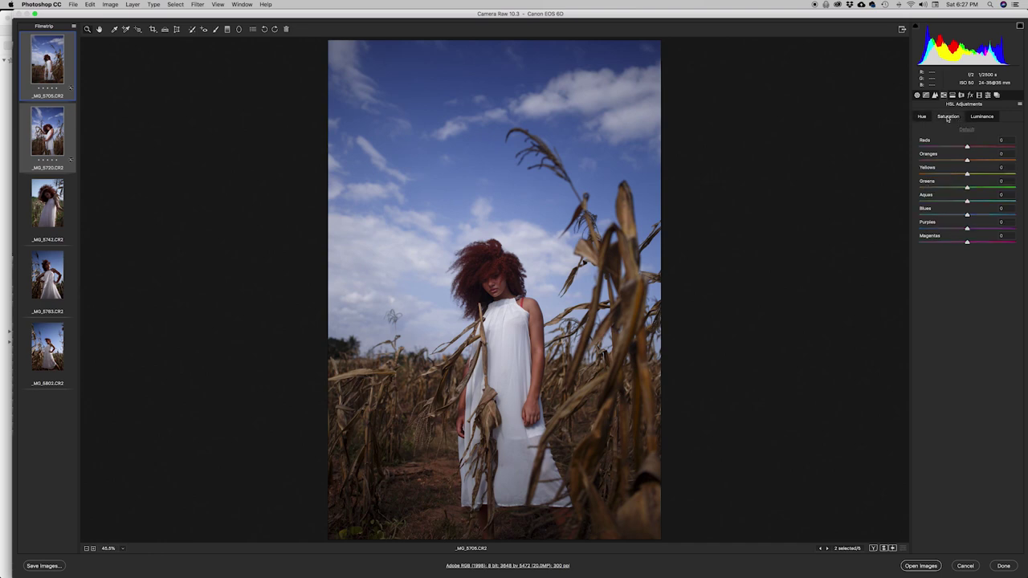
pyautogui.moveTo(968, 148); pyautogui.dragTo(970, 175)
pyautogui.moveTo(967, 187); pyautogui.dragTo(976, 210)
pyautogui.press('super+alt+p')
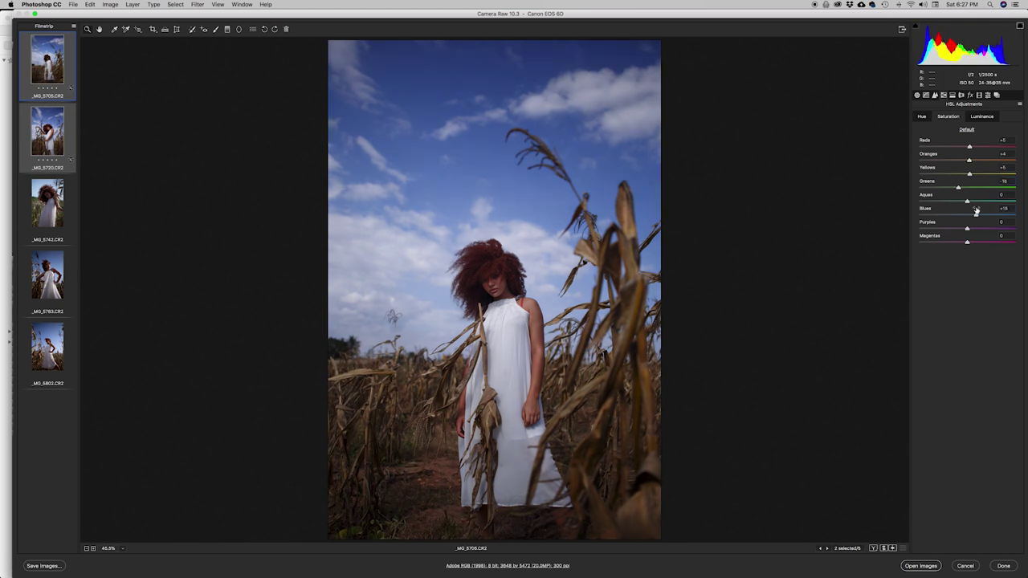
# Step: Compare the photo with and without the HSL saturation changes
pyautogui.press('super+alt+p')
pyautogui.press('super+alt+p')
pyautogui.moveTo(969, 161)
pyautogui.mouseDown()
pyautogui.moveTo(957, 146)
pyautogui.moveTo(968, 147)
pyautogui.moveTo(914, 147)
pyautogui.moveTo(968, 148)
pyautogui.mouseUp()
pyautogui.hotkey('shift', 'Tab')
pyautogui.press('super+alt+p')
pyautogui.press('super+alt+p')
# Step: Set the HSL luminance to Reds +8, Oranges +7 and Blues +3 on both selected photos
pyautogui.click(978, 118)
pyautogui.moveTo(969, 146)
pyautogui.mouseDown()
pyautogui.moveTo(988, 145)
pyautogui.moveTo(929, 146)
pyautogui.moveTo(988, 142)
pyautogui.moveTo(944, 159)
pyautogui.moveTo(971, 156)
pyautogui.mouseUp()
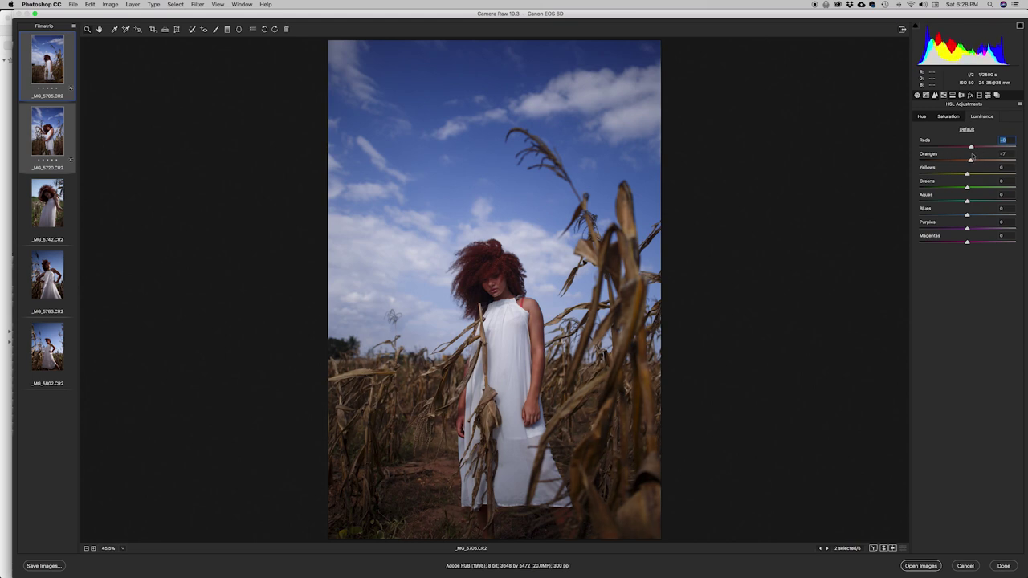
pyautogui.moveTo(967, 216)
pyautogui.mouseDown()
pyautogui.moveTo(980, 215)
pyautogui.moveTo(951, 214)
pyautogui.moveTo(968, 213)
pyautogui.mouseUp()
# Step: Enable lens profile corrections with the vignetting amount at 33, and remove chromatic aberration
pyautogui.click(952, 94)
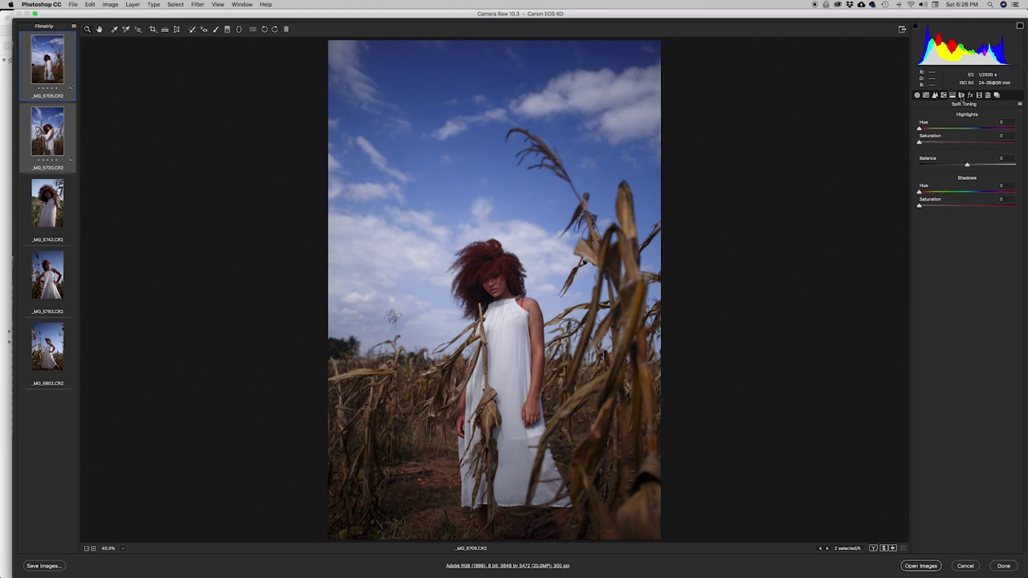
pyautogui.click(961, 96)
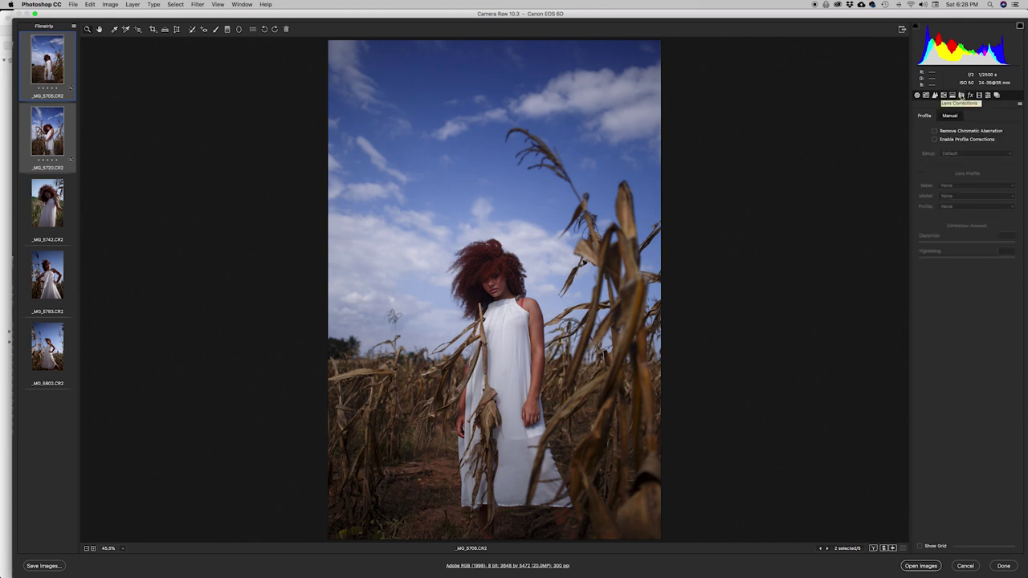
pyautogui.click(948, 140)
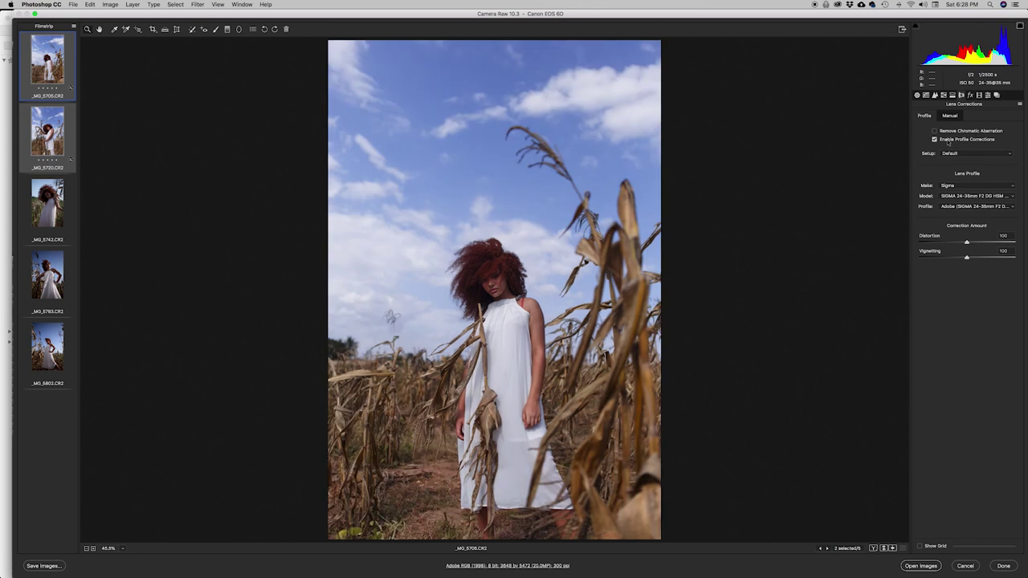
pyautogui.moveTo(966, 258); pyautogui.dragTo(934, 263)
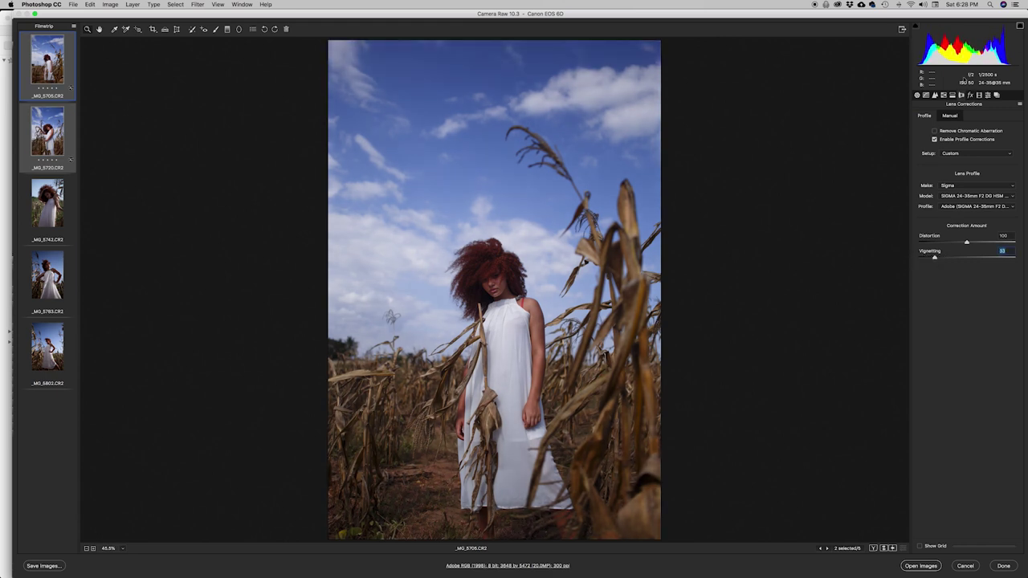
pyautogui.click(960, 132)
# Step: Compare the second photo with and without its adjustments, and check its look against the first photo
pyautogui.click(969, 95)
pyautogui.click(979, 95)
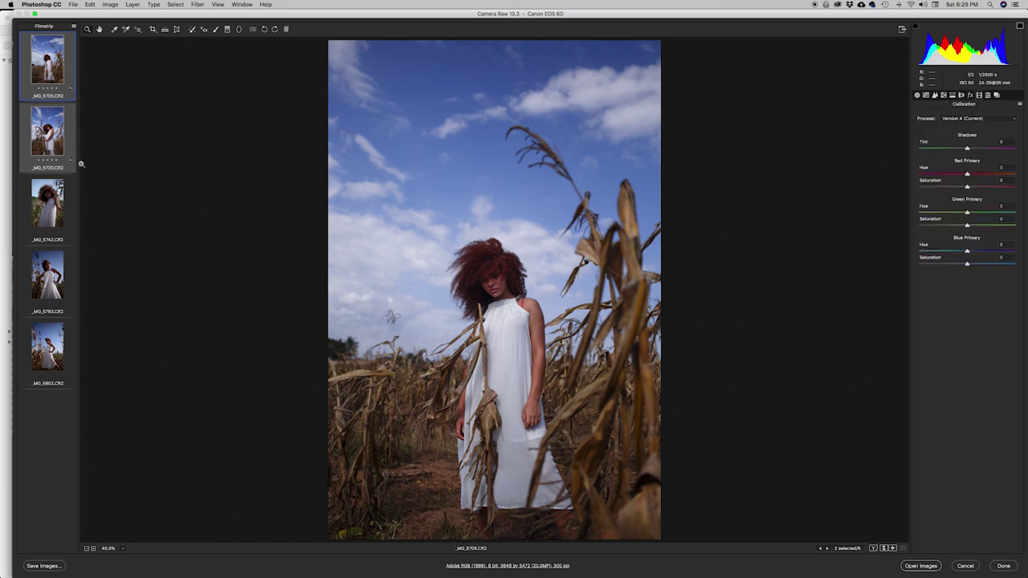
pyautogui.click(44, 198)
pyautogui.click(43, 133)
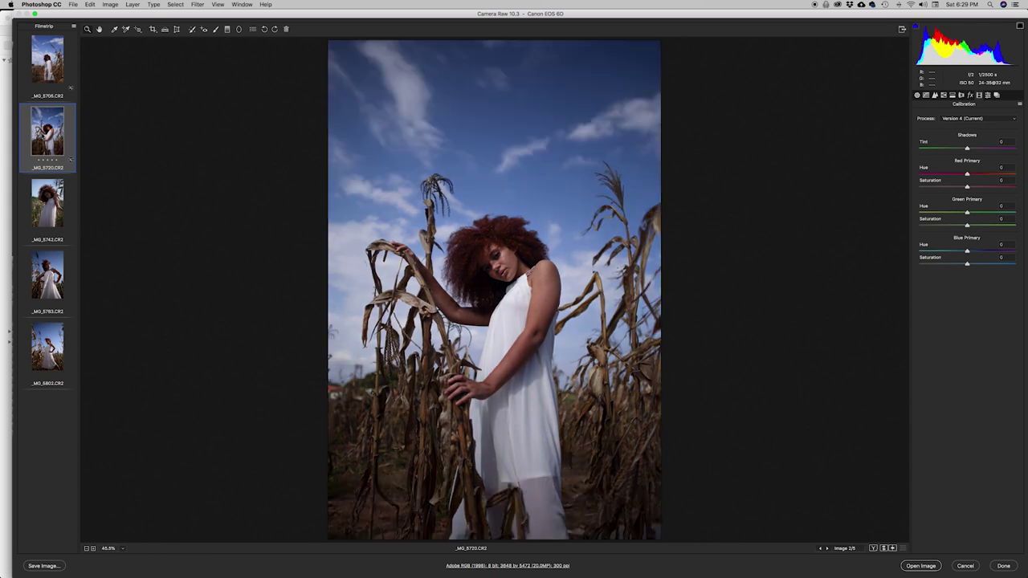
pyautogui.press('p')
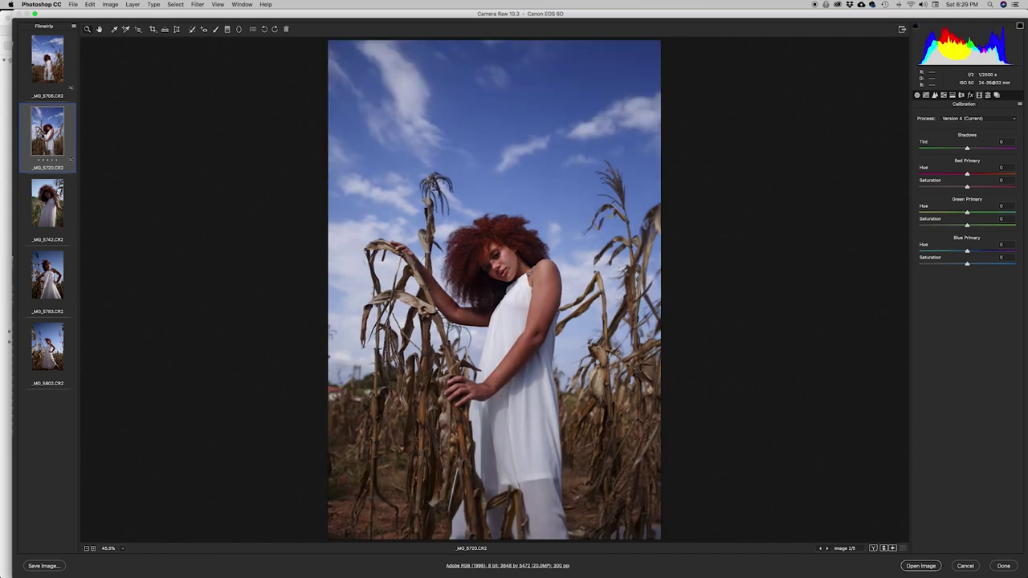
pyautogui.press('p')
pyautogui.press('p')
pyautogui.click(49, 60)
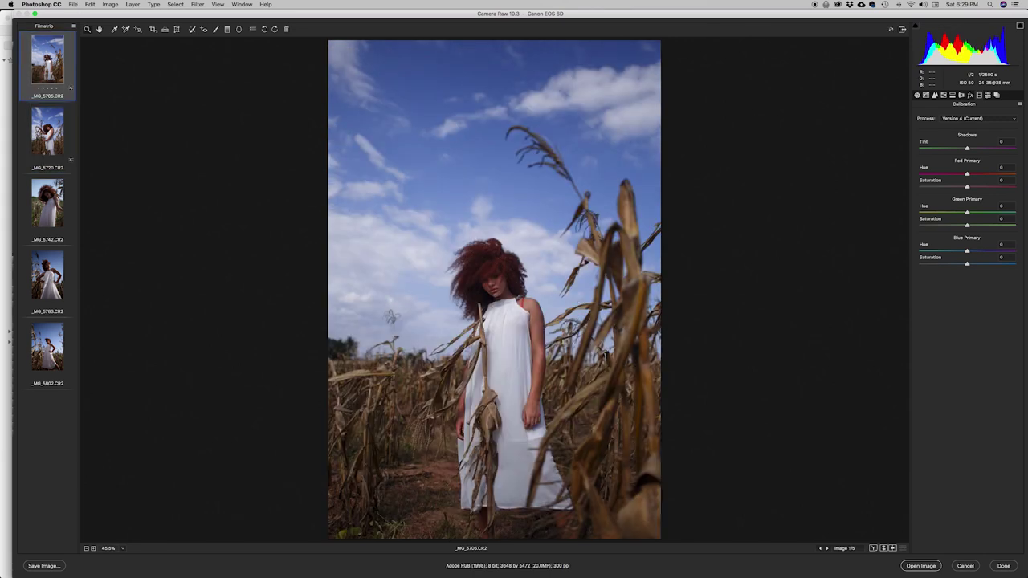
pyautogui.click(45, 129)
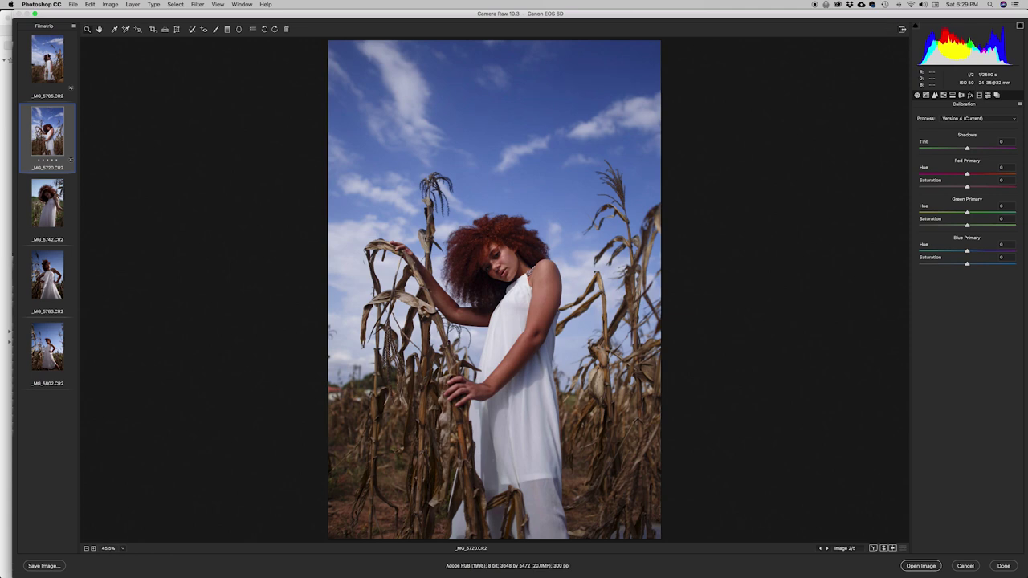
# Step: Set the exposure of the first photo, _MG_5705.CR2, to +0.25
pyautogui.click(49, 53)
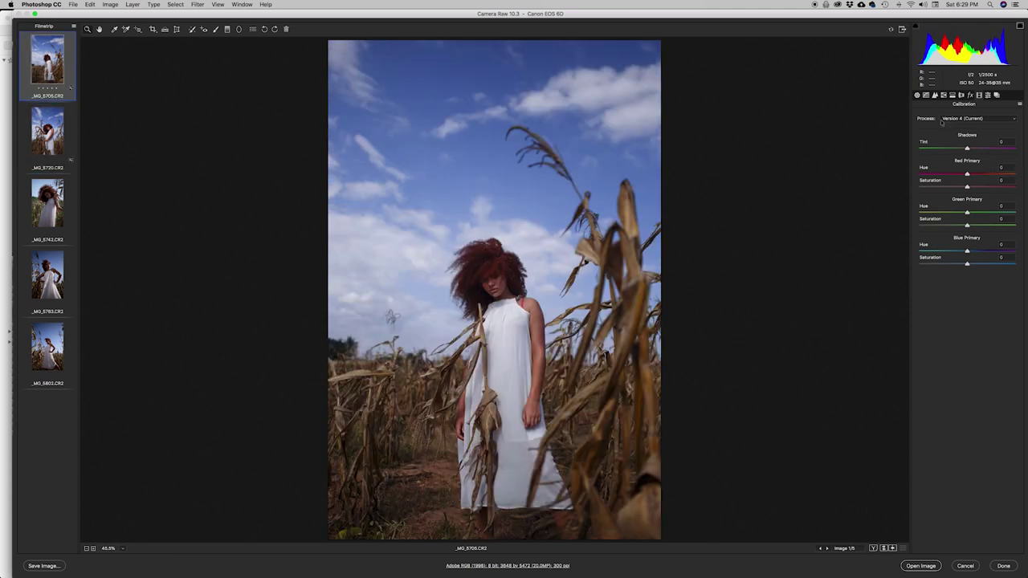
pyautogui.click(917, 95)
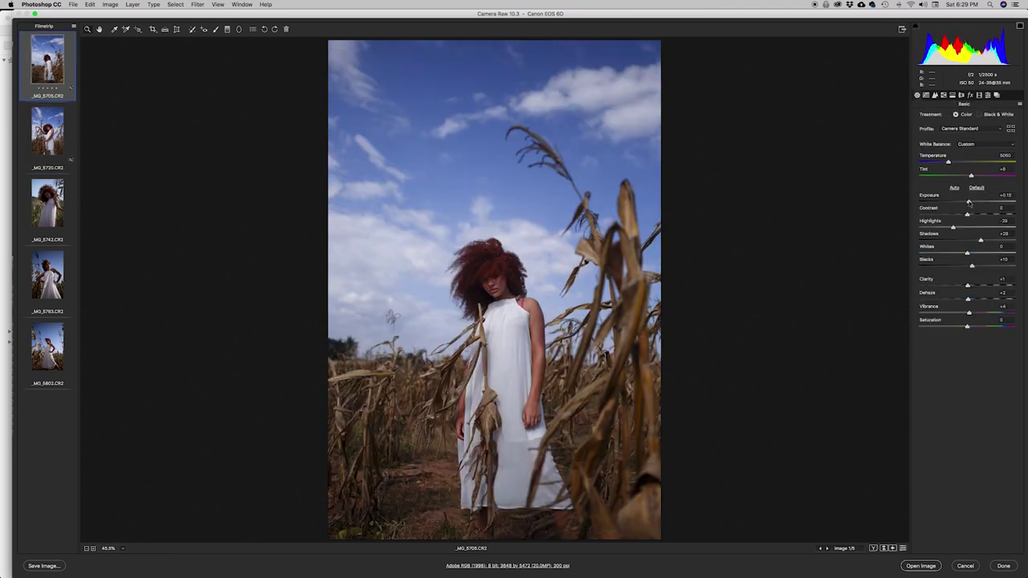
pyautogui.moveTo(969, 203); pyautogui.dragTo(969, 202)
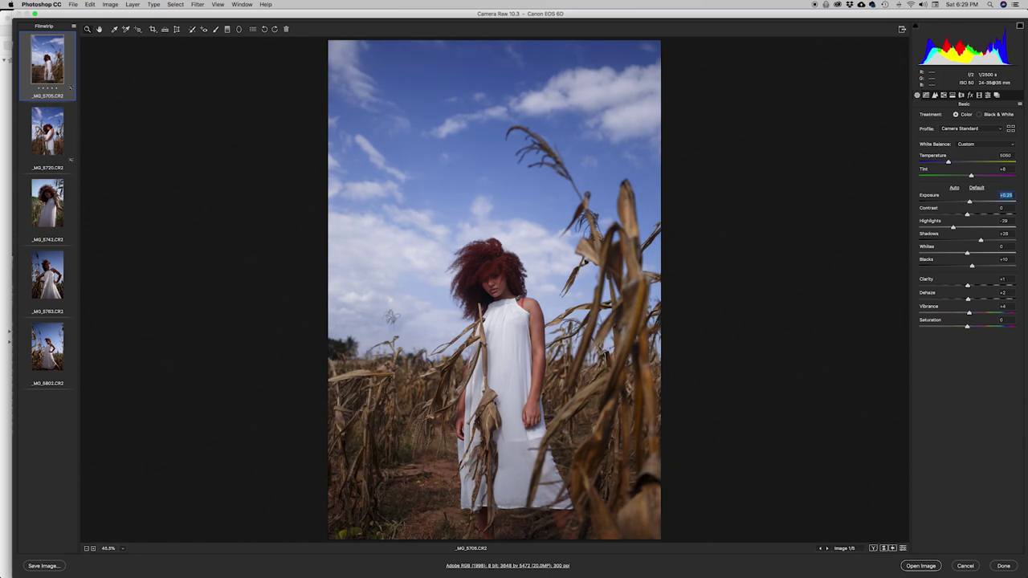
# Step: Check the second photo's HSL luminance settings and compare the photo with and without them
pyautogui.click(53, 131)
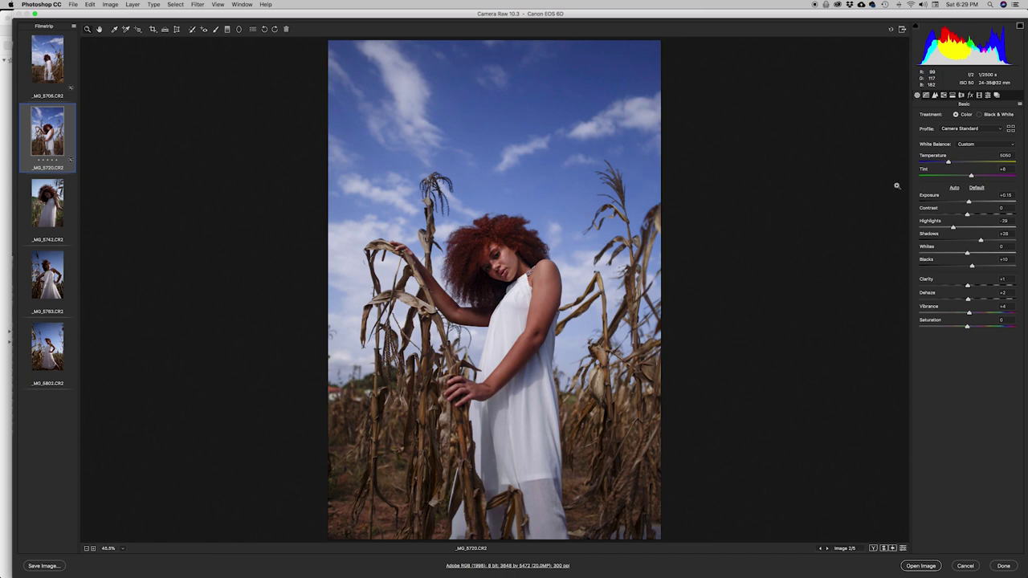
pyautogui.click(944, 96)
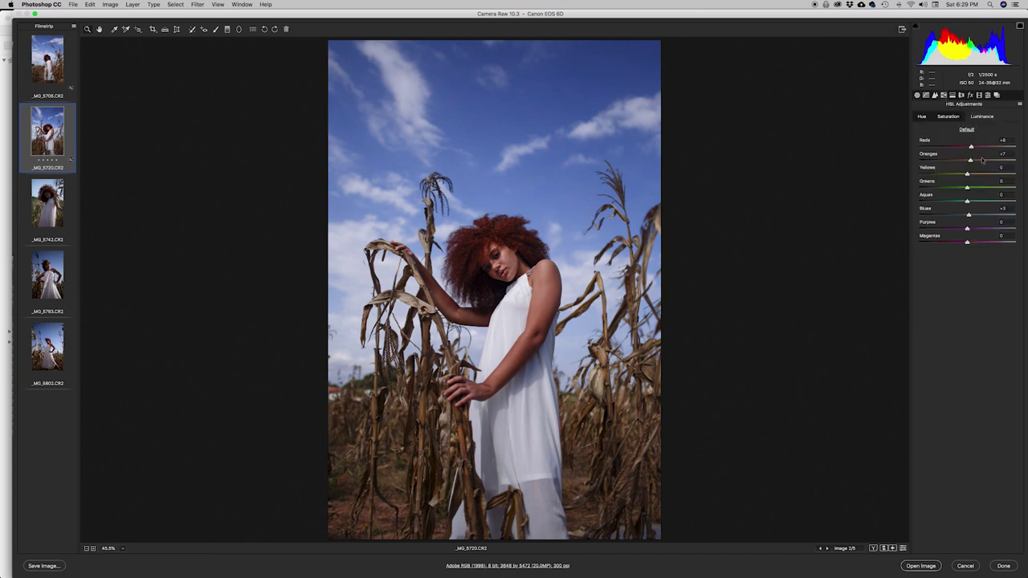
pyautogui.moveTo(969, 160); pyautogui.dragTo(968, 149)
pyautogui.press('p')
pyautogui.press('p')
pyautogui.press('p')
pyautogui.press('p')
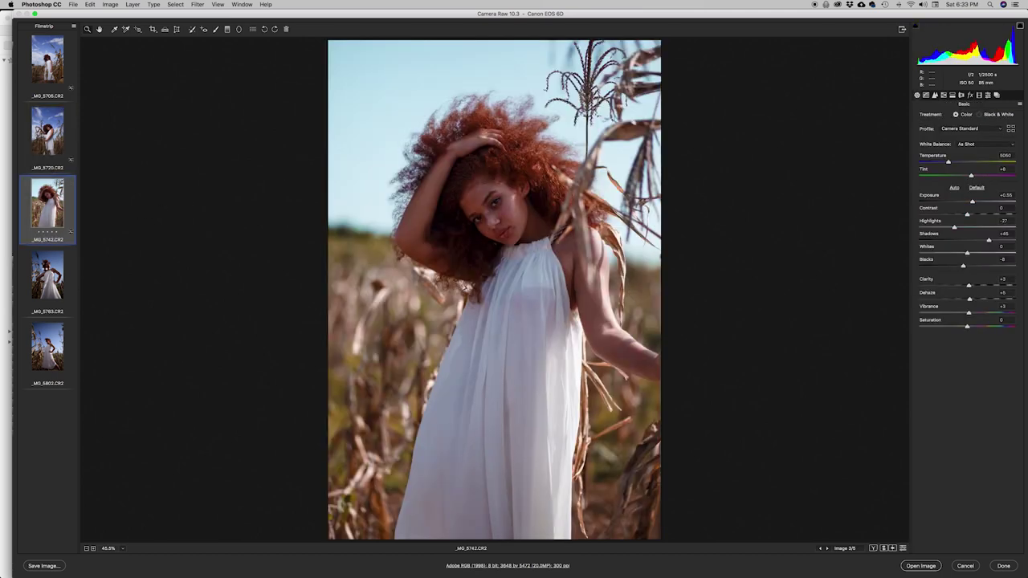
# Step: Look over the last two photos and raise the exposure of the fourth one to +0.65
pyautogui.press('Down')
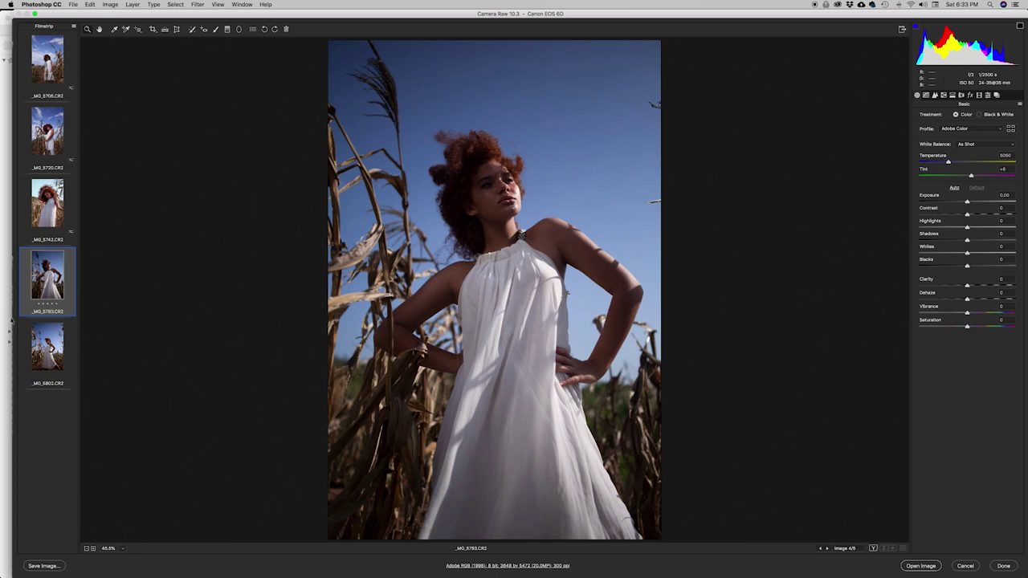
pyautogui.click(49, 345)
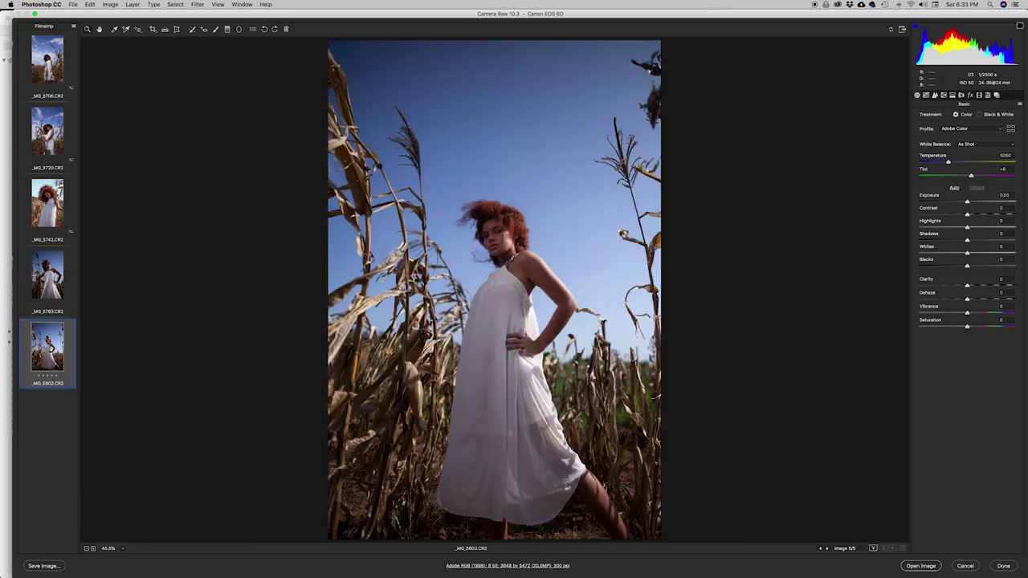
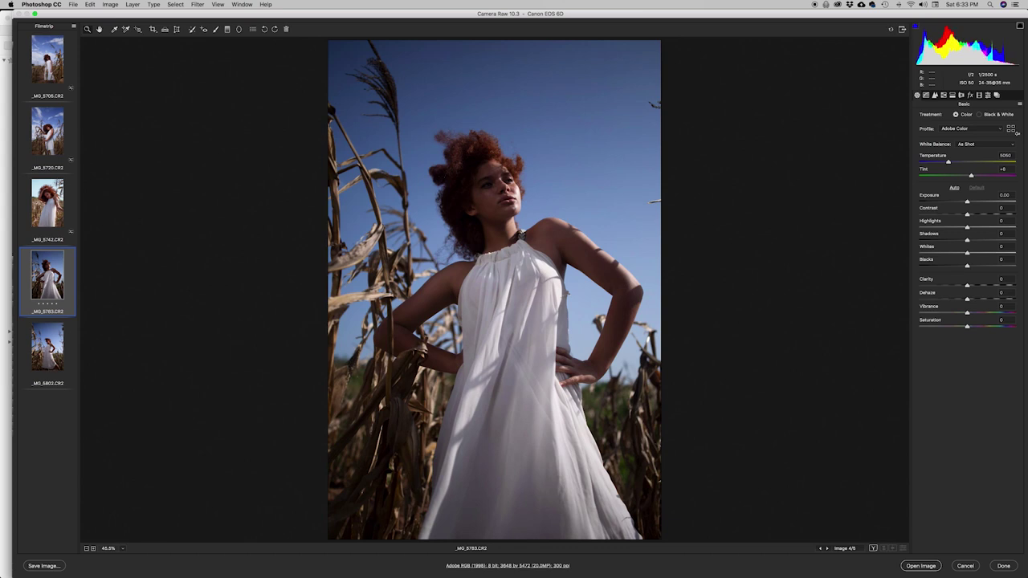
pyautogui.moveTo(969, 203); pyautogui.dragTo(974, 202)
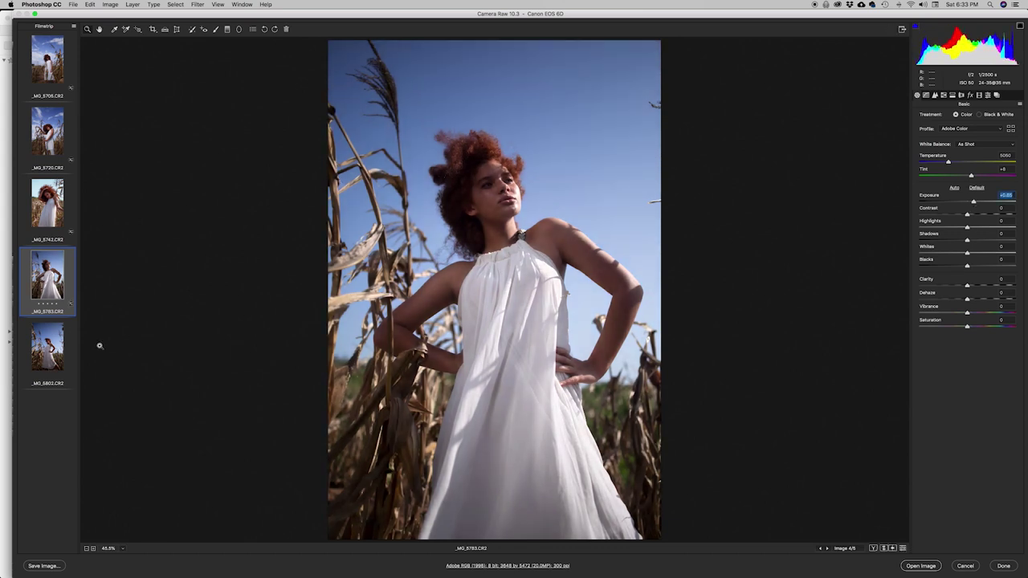
# Step: Enable lens profile corrections on the fourth and fifth photos together, reducing the vignetting amount to just under 50
pyautogui.click(68, 346)
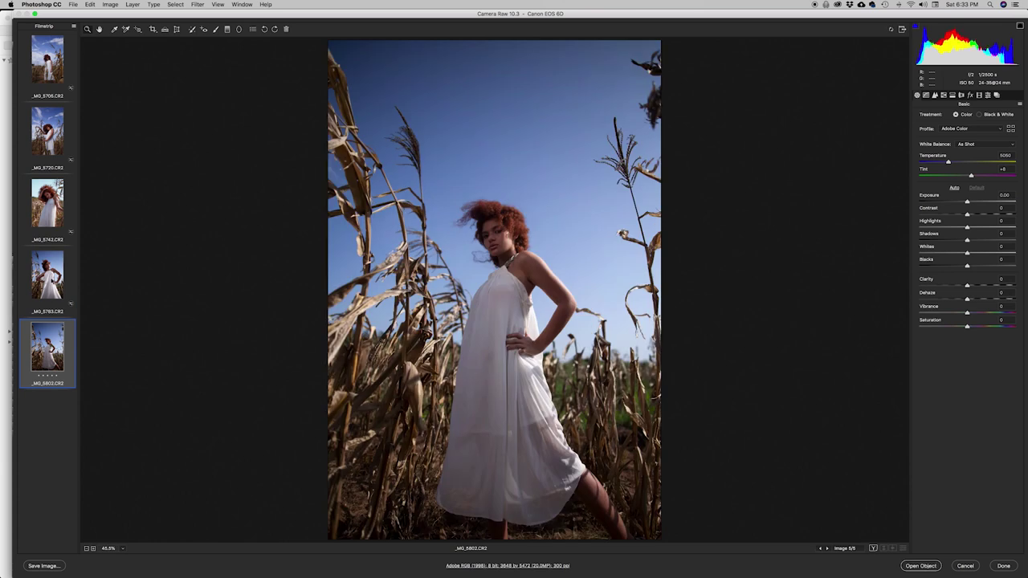
pyautogui.keyDown('shift'); pyautogui.click(48, 276); pyautogui.keyUp('shift')
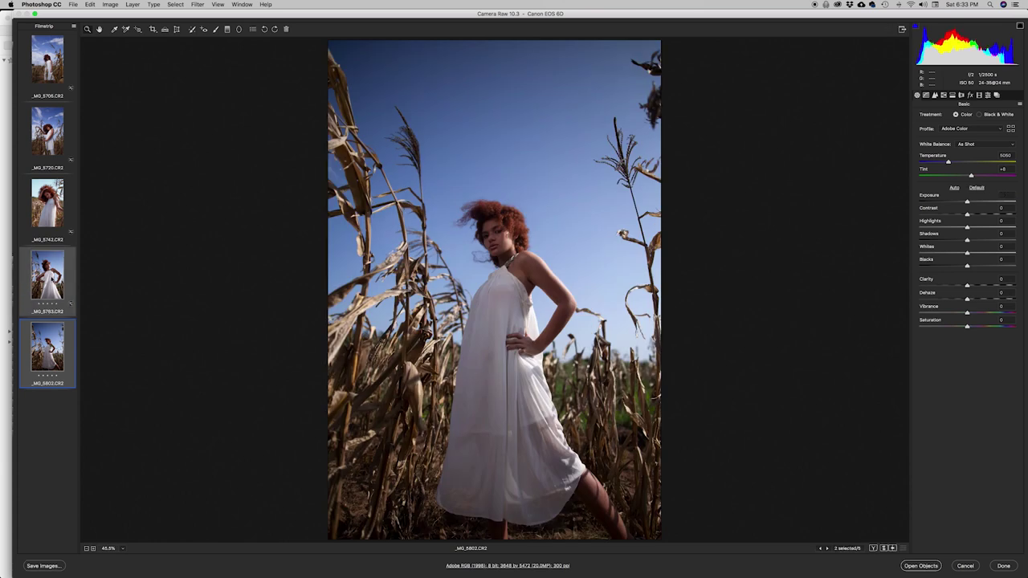
pyautogui.click(961, 95)
pyautogui.click(946, 139)
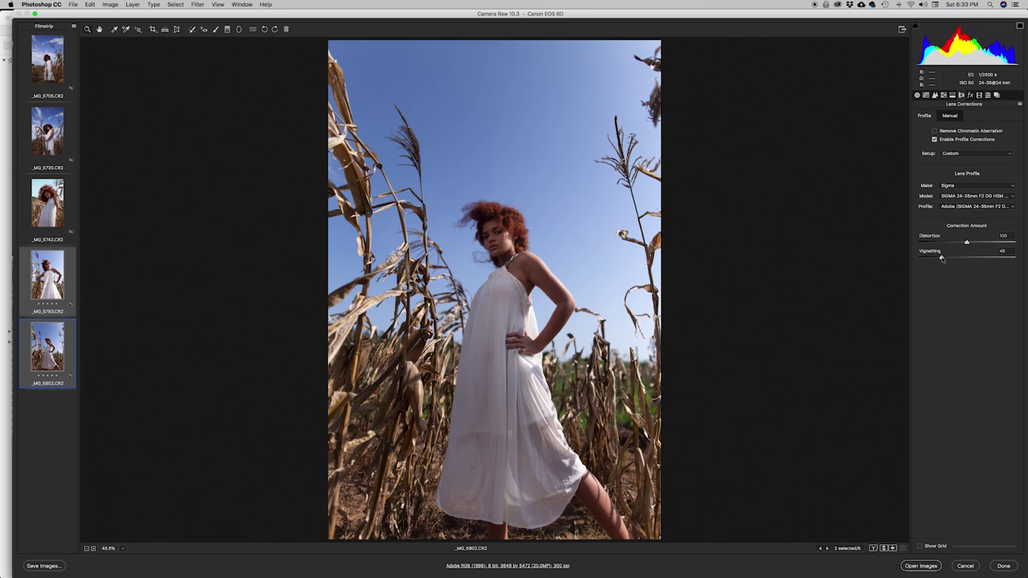
pyautogui.click(942, 257)
# Step: Set both photos to Exposure +0.15, Highlights -9, Shadows +24, Blacks -4, Clarity +2, Dehaze +2, Vibrance +4 and Temperature 4900
pyautogui.click(917, 95)
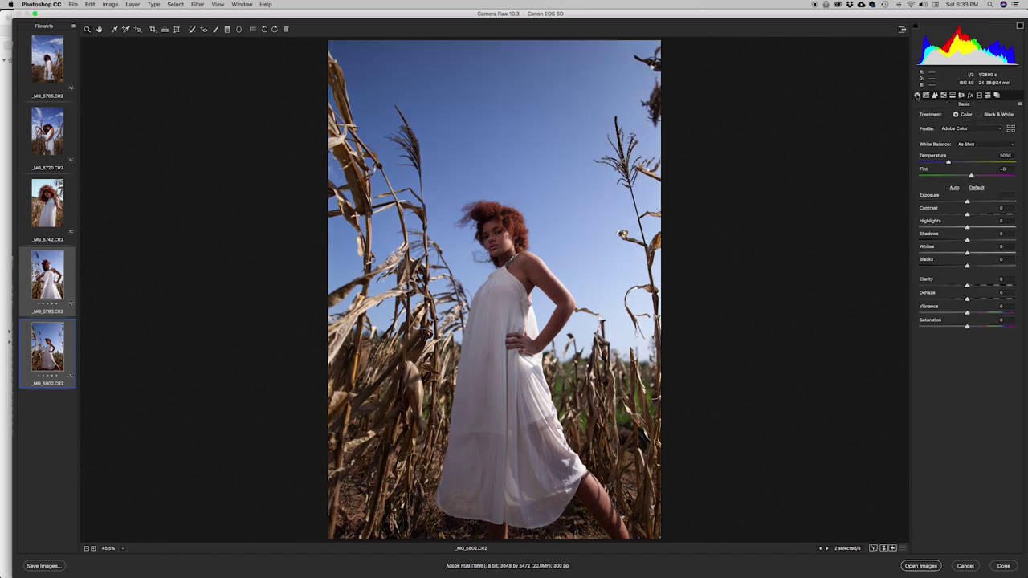
pyautogui.moveTo(967, 203); pyautogui.dragTo(969, 202)
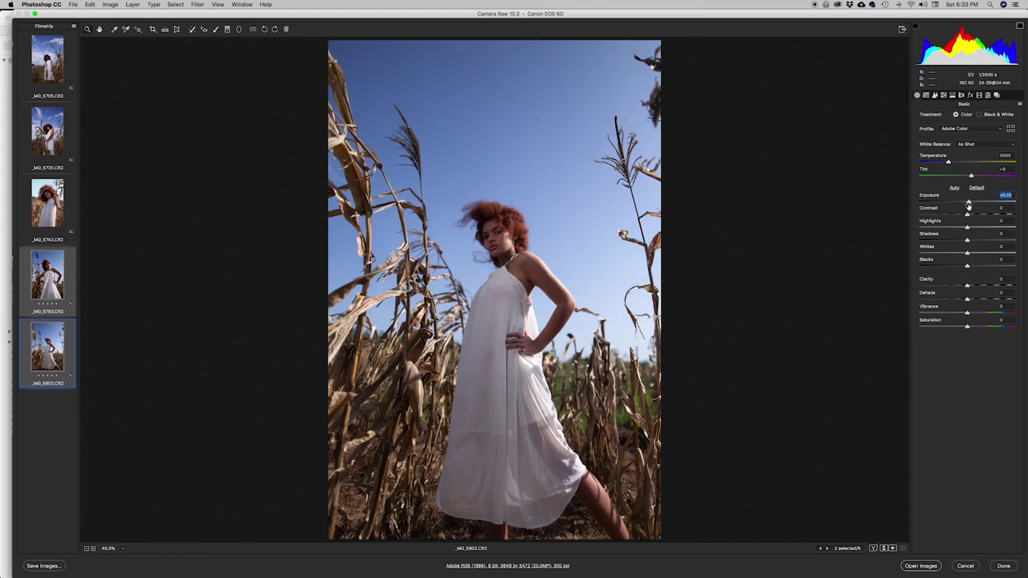
pyautogui.moveTo(967, 228); pyautogui.dragTo(972, 314)
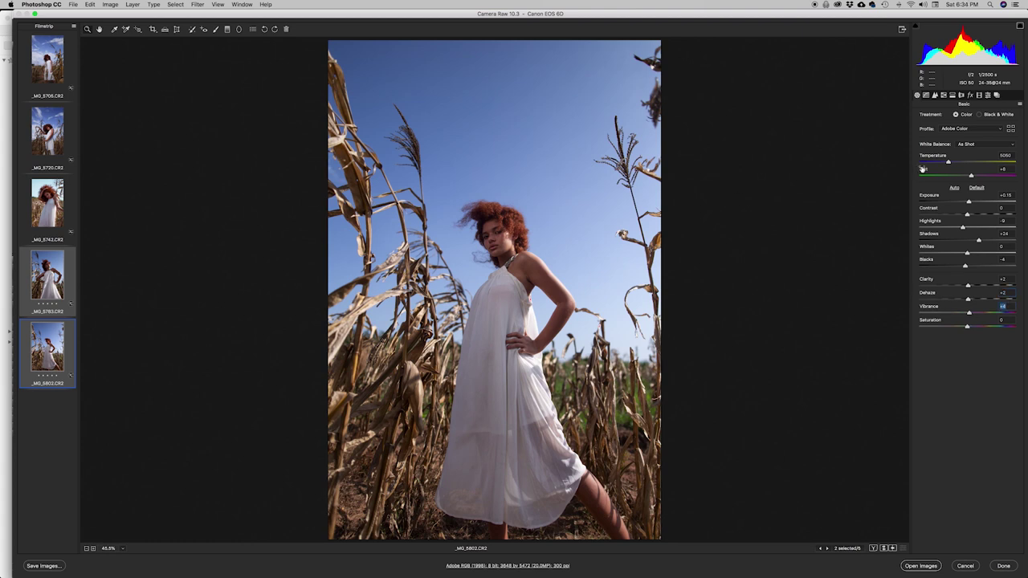
pyautogui.click(949, 163)
# Step: Adjust the HSL hues of the Oranges, Greens, Blues and Purples on the two selected photos
pyautogui.click(935, 95)
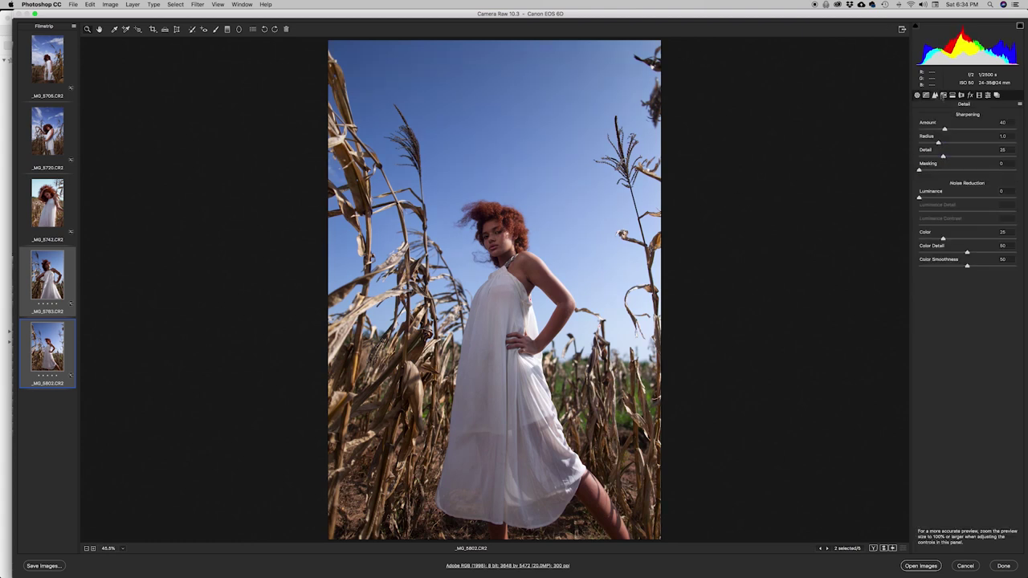
pyautogui.click(943, 95)
pyautogui.click(921, 116)
pyautogui.moveTo(966, 187); pyautogui.dragTo(969, 214)
pyautogui.moveTo(967, 228); pyautogui.dragTo(951, 229)
pyautogui.moveTo(967, 160)
pyautogui.mouseDown()
pyautogui.moveTo(922, 174)
pyautogui.moveTo(955, 173)
pyautogui.moveTo(953, 147)
pyautogui.moveTo(970, 146)
pyautogui.moveTo(974, 160)
pyautogui.mouseUp()
# Step: Raise the HSL saturation of the Yellows and Blues and lower that of the Aquas
pyautogui.click(946, 116)
pyautogui.moveTo(967, 173); pyautogui.dragTo(974, 173)
pyautogui.moveTo(967, 214)
pyautogui.mouseDown()
pyautogui.moveTo(989, 214)
pyautogui.moveTo(975, 213)
pyautogui.mouseUp()
pyautogui.moveTo(967, 200)
pyautogui.mouseDown()
pyautogui.moveTo(936, 201)
pyautogui.moveTo(955, 201)
pyautogui.mouseUp()
# Step: Check the lens and calibration settings, and review the first three graded photos one after another
pyautogui.click(961, 96)
pyautogui.click(980, 95)
pyautogui.click(48, 60)
pyautogui.click(48, 131)
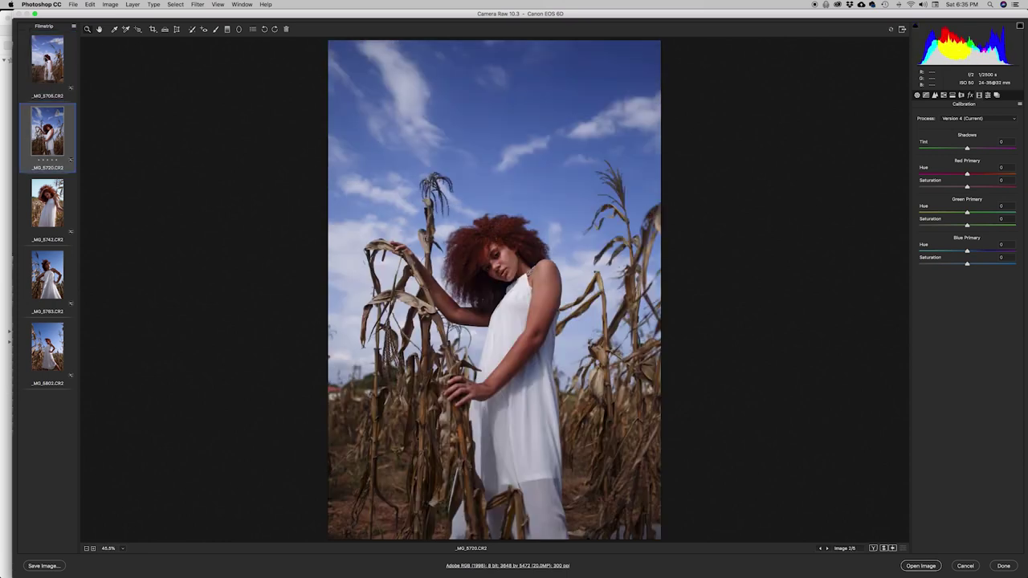
pyautogui.click(47, 203)
# Step: Raise the exposure of the fourth photo, _MG_5783.CR2, and check the fifth photo against it
pyautogui.click(47, 274)
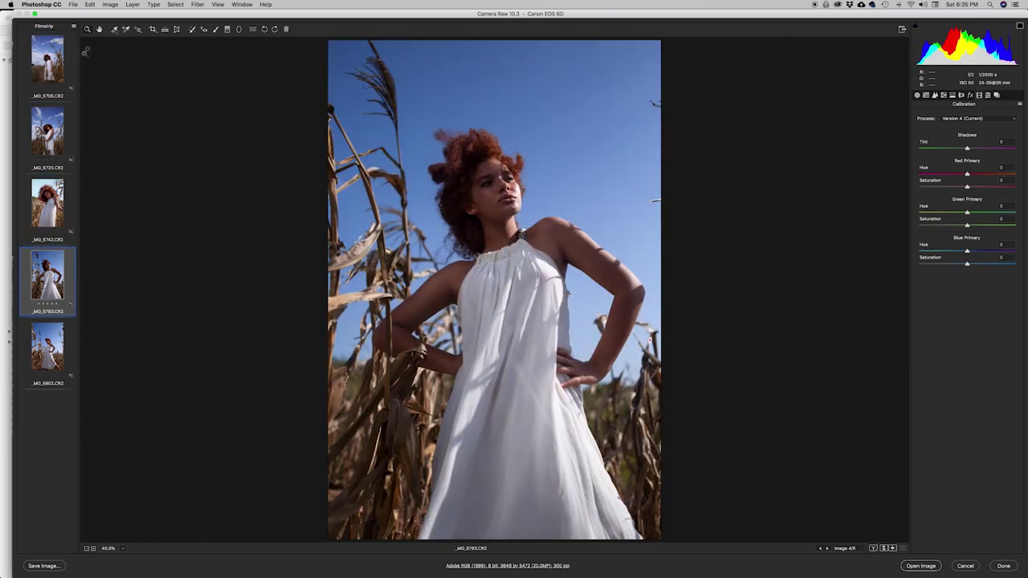
pyautogui.click(916, 94)
pyautogui.moveTo(968, 202); pyautogui.dragTo(973, 201)
pyautogui.click(47, 347)
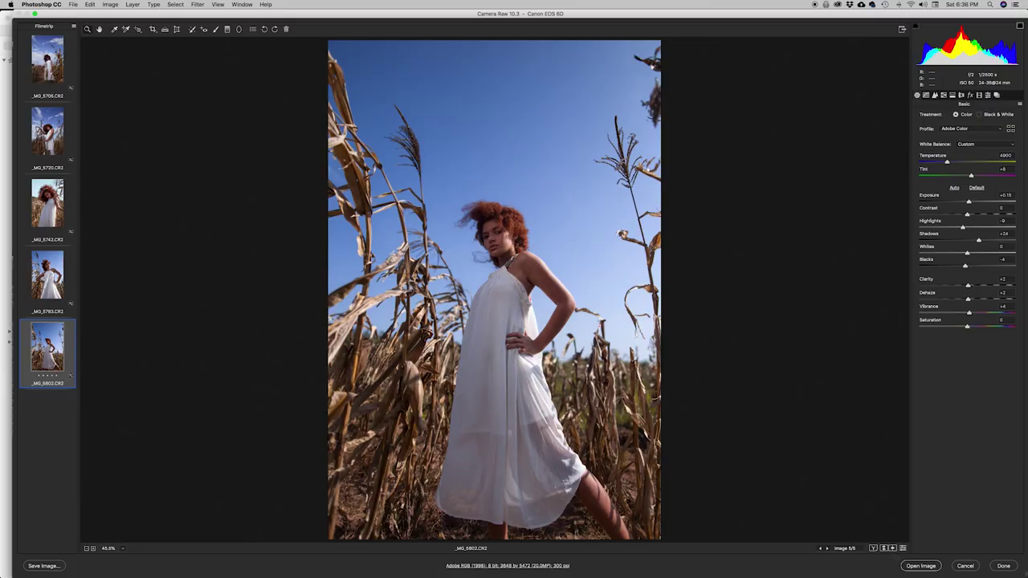
# Step: Select all five photos and finish the Camera Raw session, keeping the adjustments
pyautogui.press('super+a')
pyautogui.click(1003, 565)
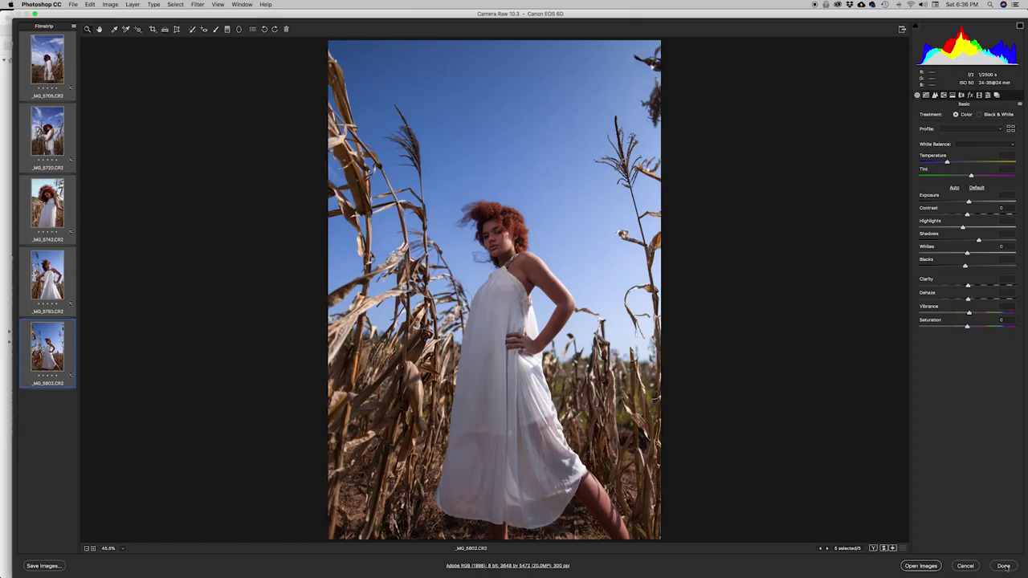
pyautogui.click(1004, 566)
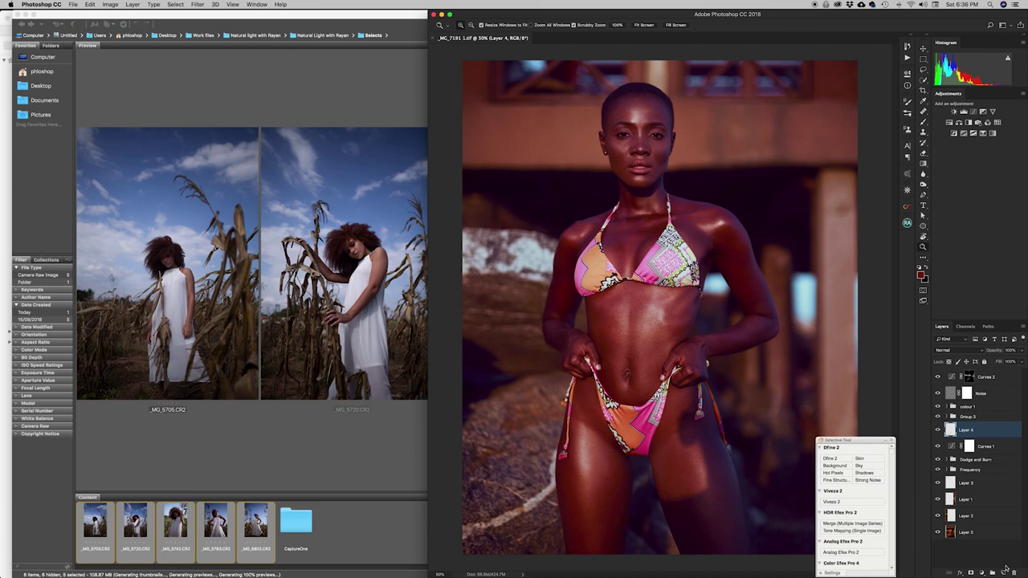
# Step: Switch to Bridge, clear the selection of the five photos, and preview _MG_5705.CR2 on its own
pyautogui.click(399, 23)
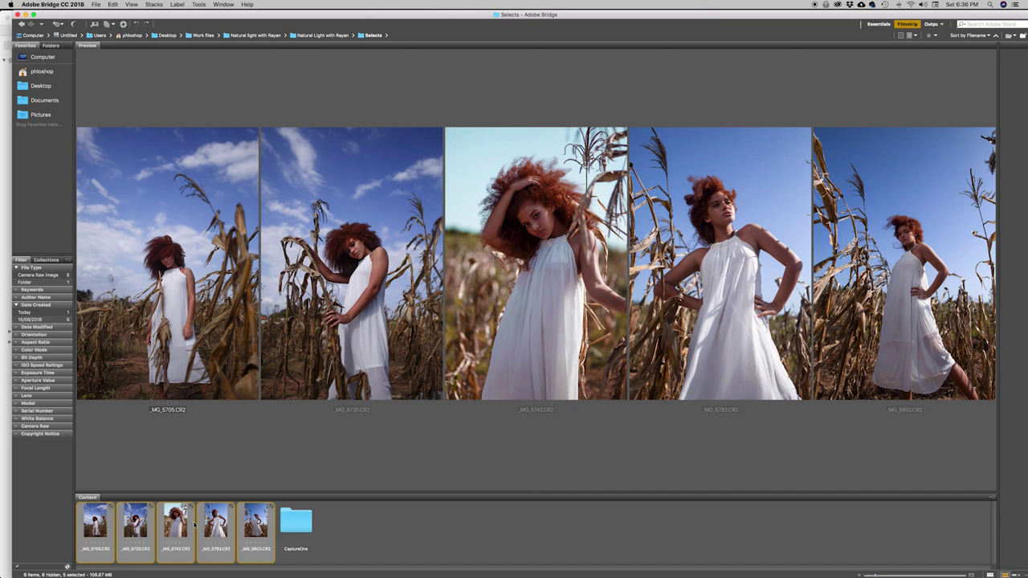
pyautogui.click(330, 529)
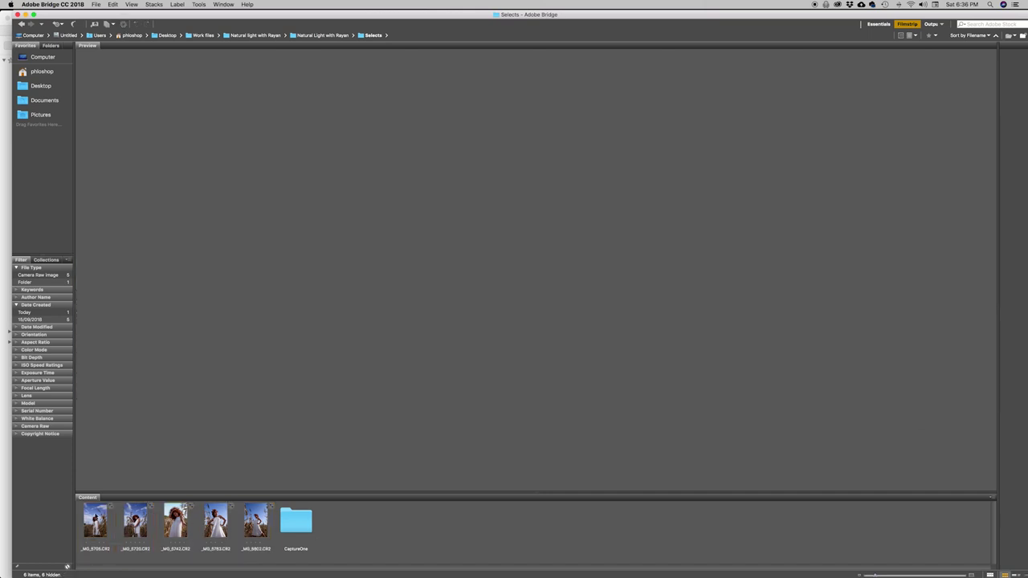
pyautogui.click(100, 515)
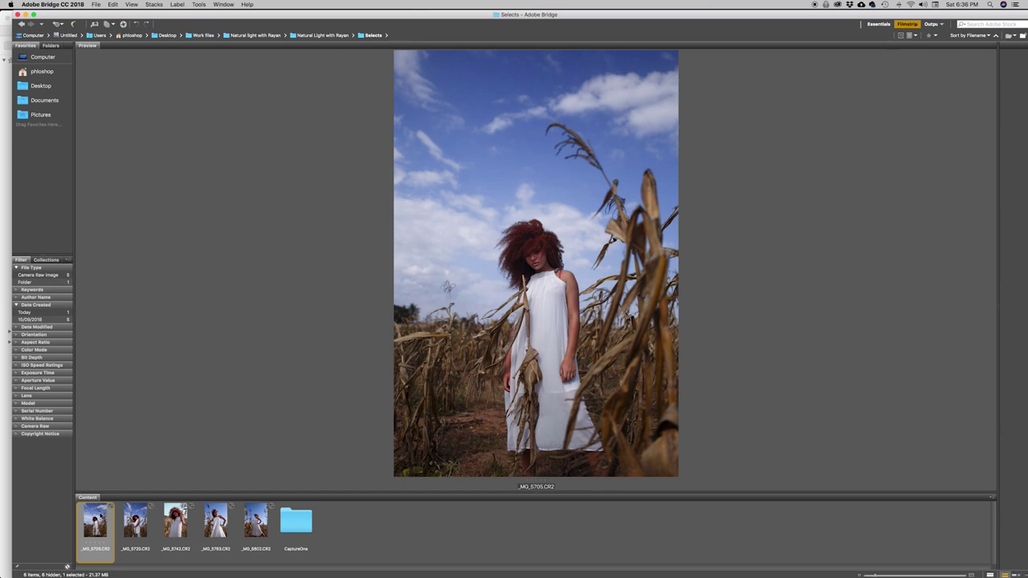
# Step: Look through the graded photos one by one up to the CaptureOne folder and back to _MG_5705.CR2
pyautogui.press('Right')
pyautogui.press('Right')
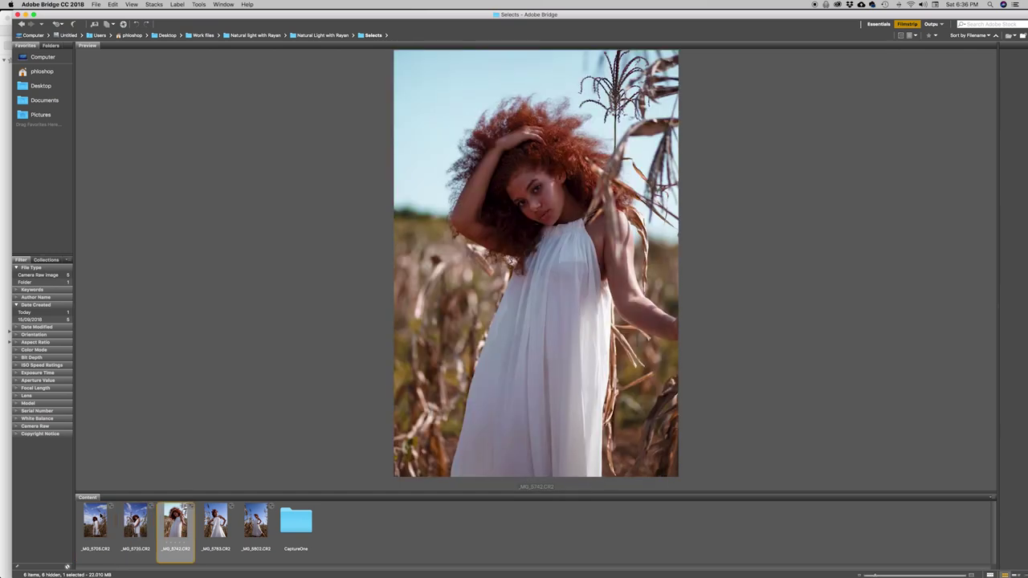
pyautogui.press('Right')
pyautogui.press('Right')
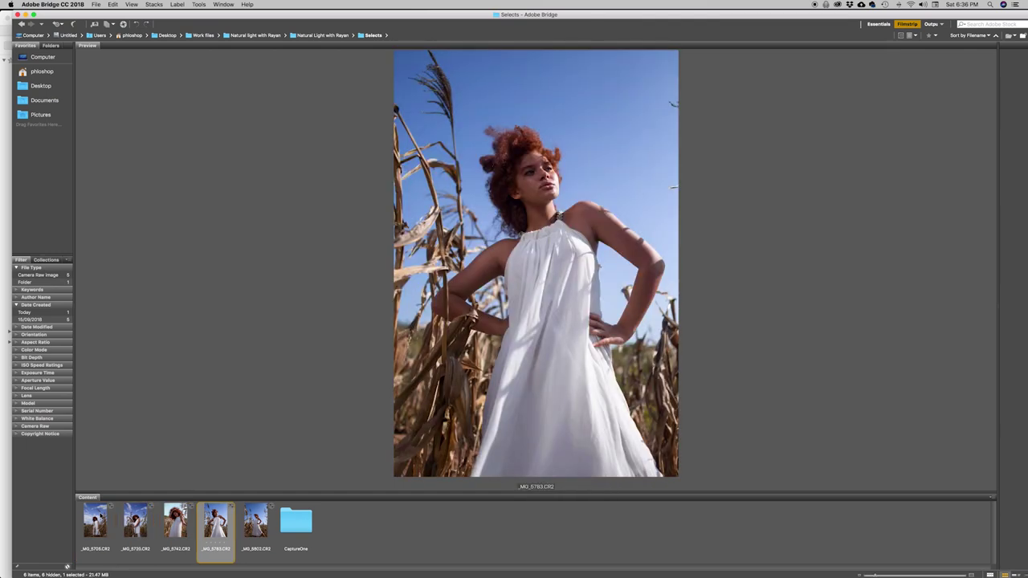
pyautogui.press('Right')
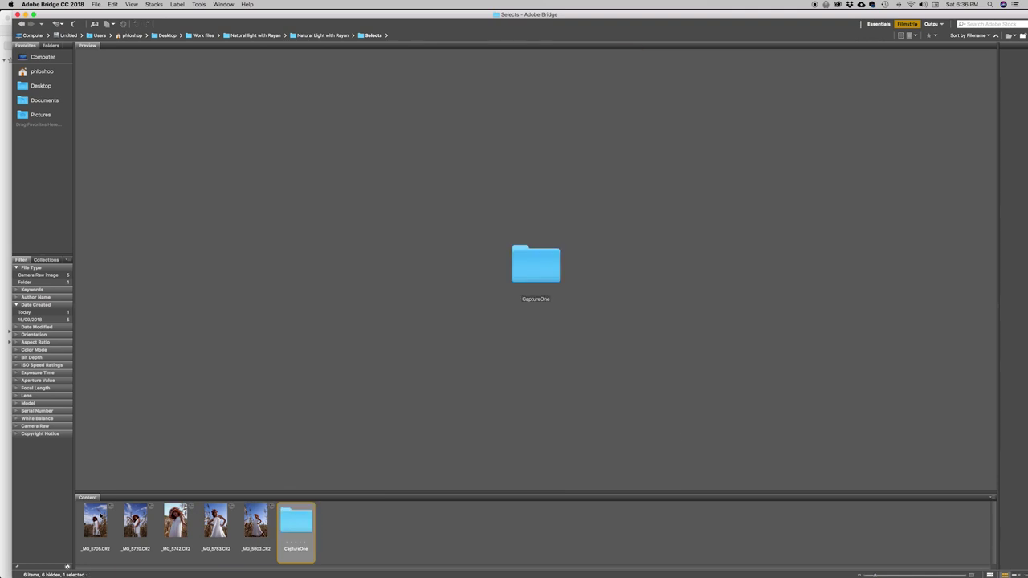
pyautogui.press('Left')
pyautogui.press('Left')
pyautogui.press('Left')
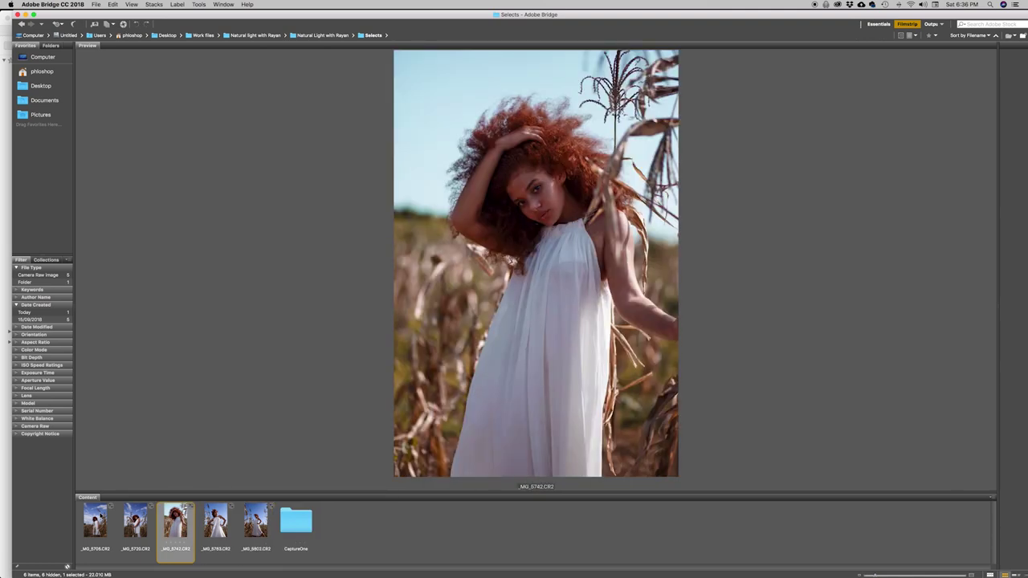
pyautogui.press('Left')
pyautogui.click(95, 520)
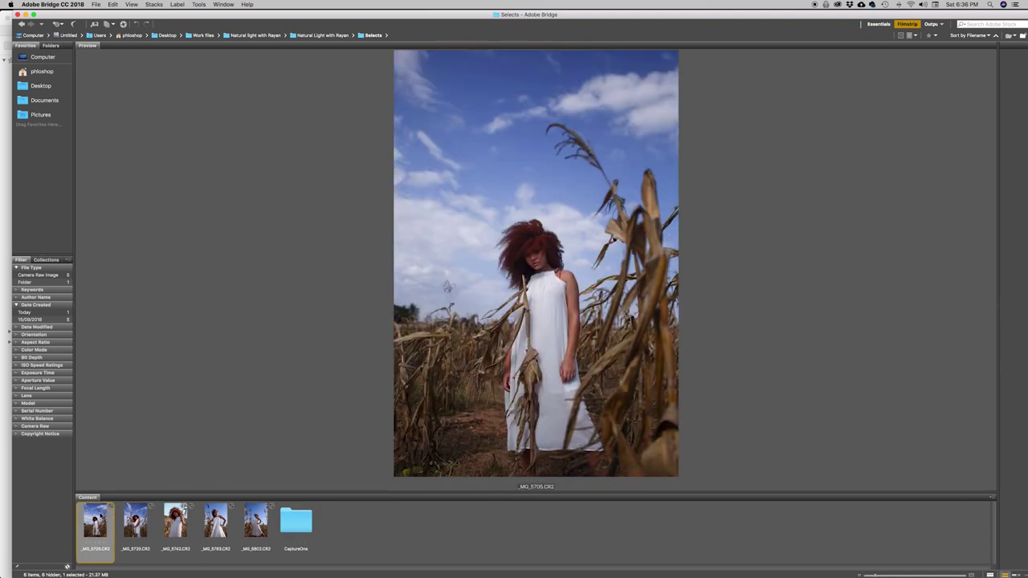
# Step: Compare _MG_5705.CR2 with _MG_5720.CR2 and the last two photos with each other, ending on _MG_5705.CR2
pyautogui.press('Right')
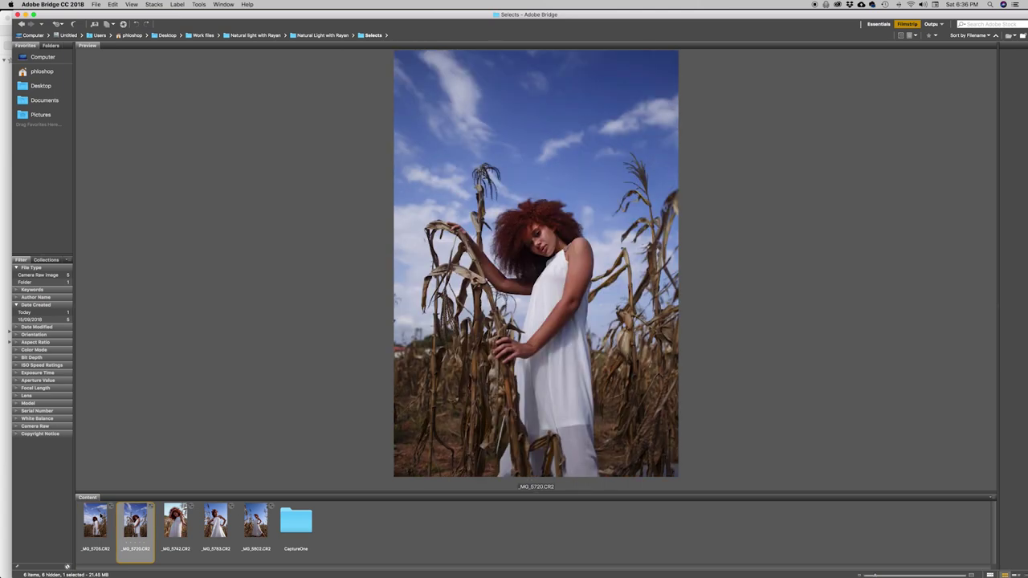
pyautogui.press('Left')
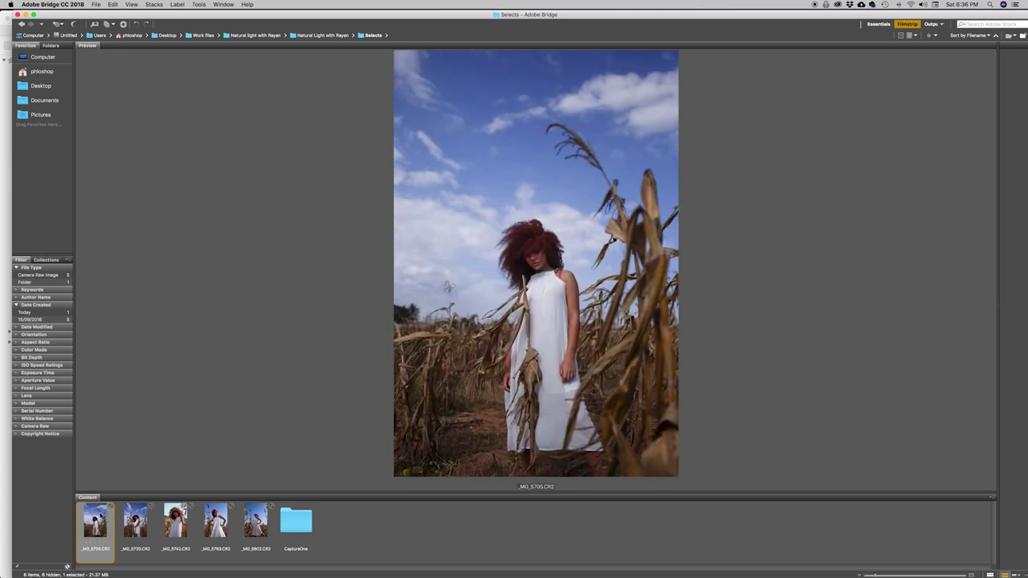
pyautogui.press('Right')
pyautogui.press('Right')
pyautogui.press('Right')
pyautogui.press('Right')
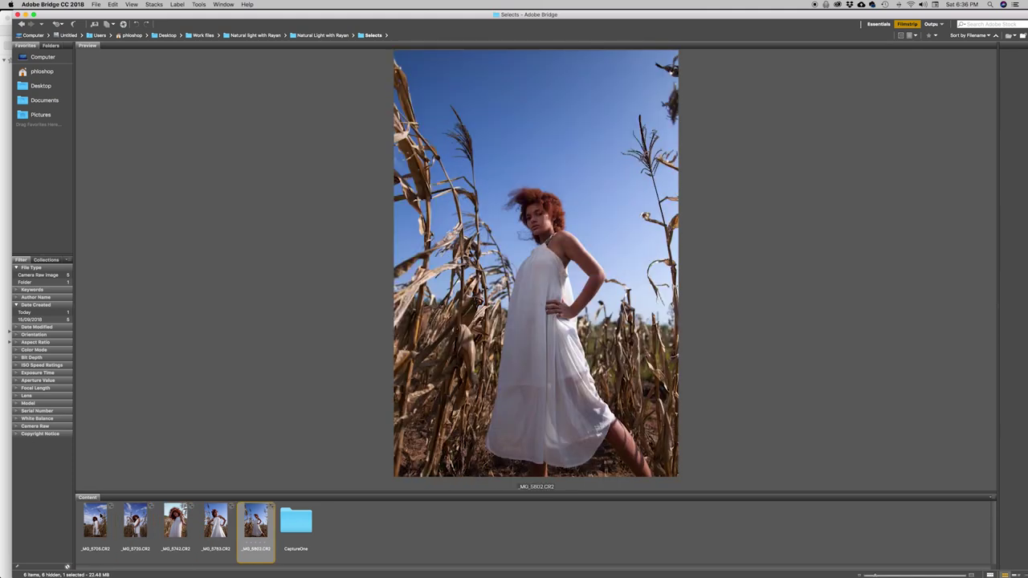
pyautogui.press('Left')
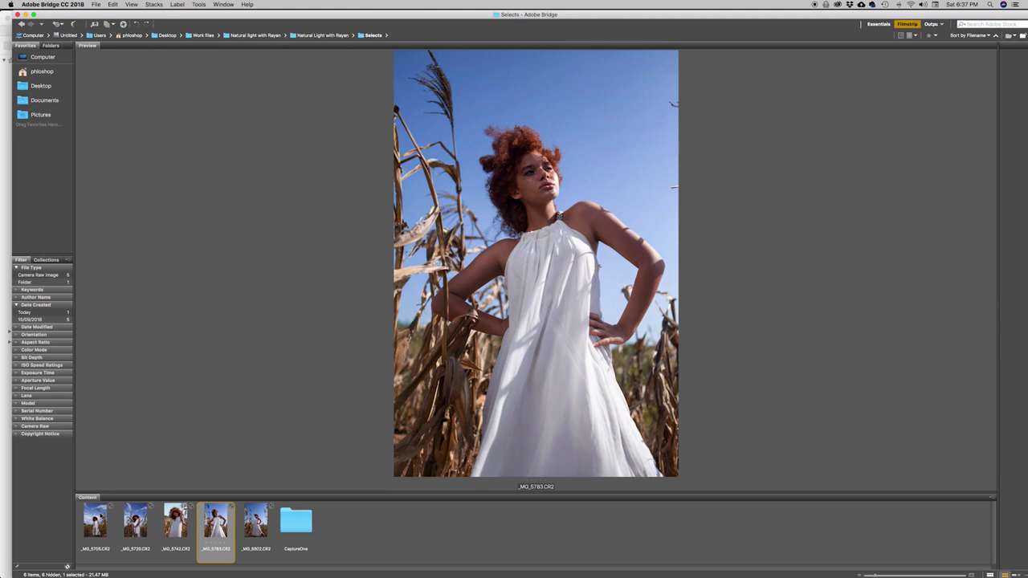
pyautogui.press('Right')
pyautogui.press('Left')
pyautogui.press('Left')
pyautogui.press('Left')
pyautogui.press('Left')
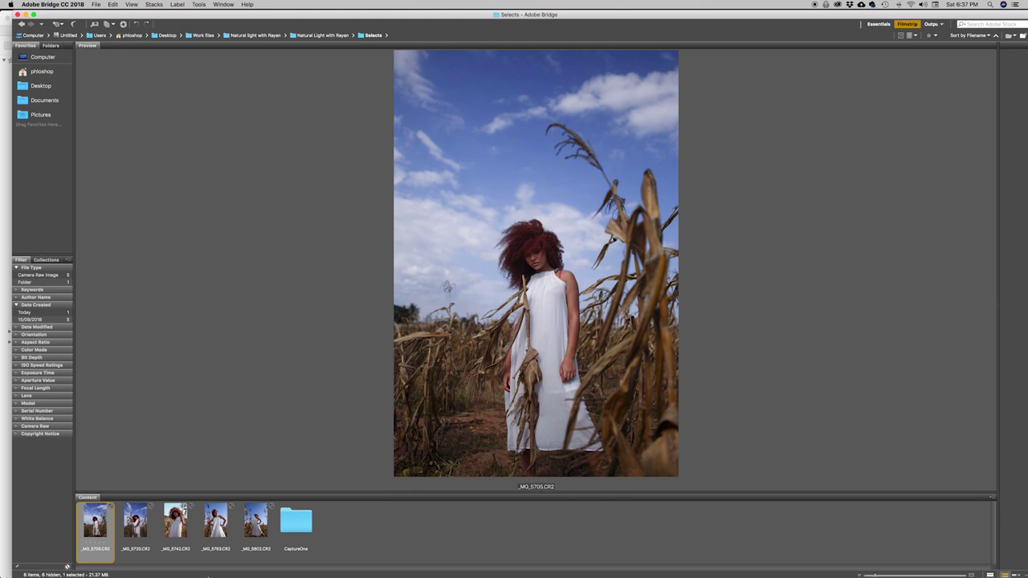
# Step: Open _MG_5705.CR2 and _MG_5783.CR2 together in Photoshop CC 2018, passing both through Camera Raw with their adjustments
pyautogui.keyDown('super'); pyautogui.click(226, 520); pyautogui.keyUp('super')
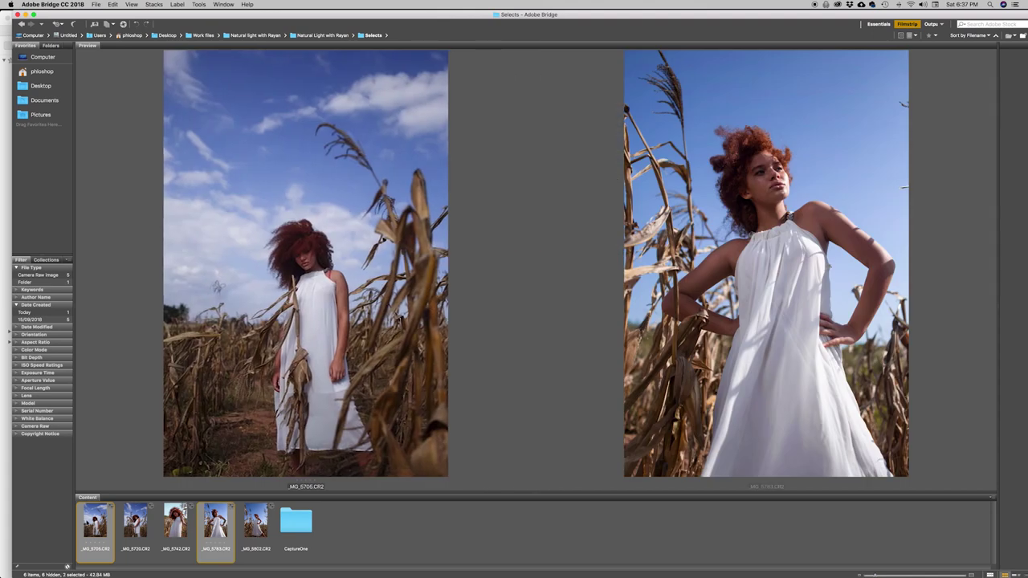
pyautogui.rightClick(95, 516)
pyautogui.moveTo(150, 394)
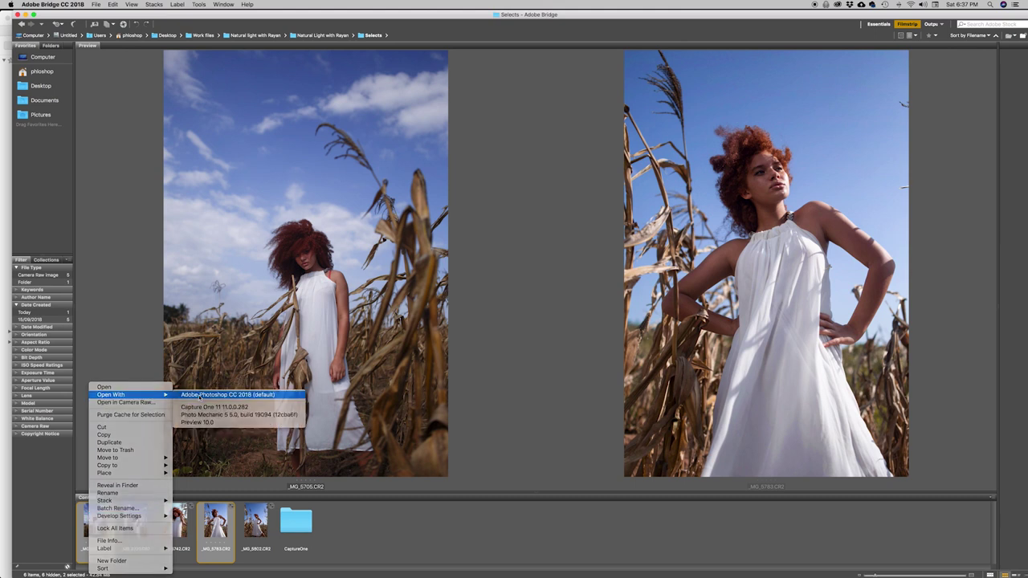
pyautogui.click(200, 396)
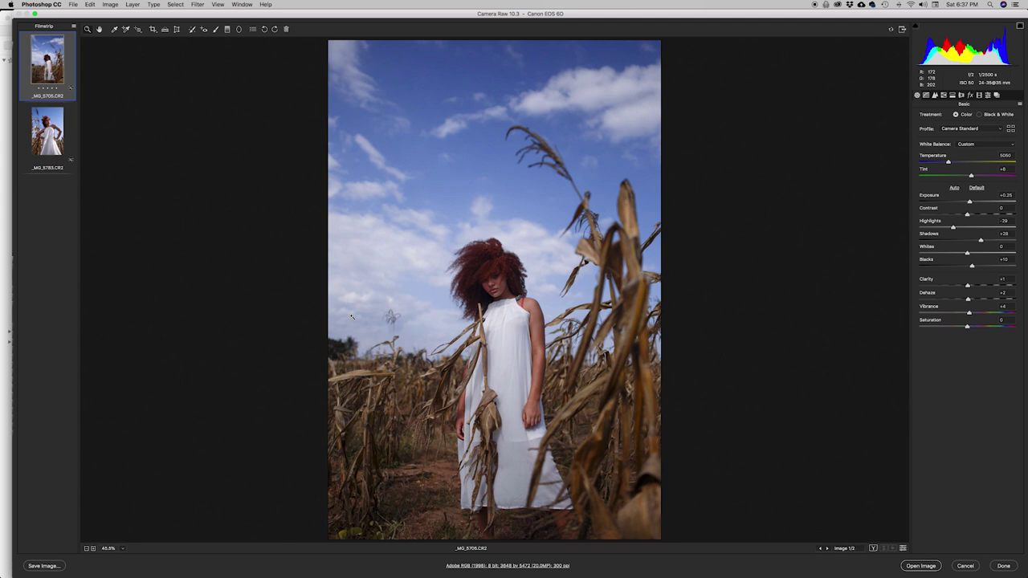
pyautogui.press('super+a')
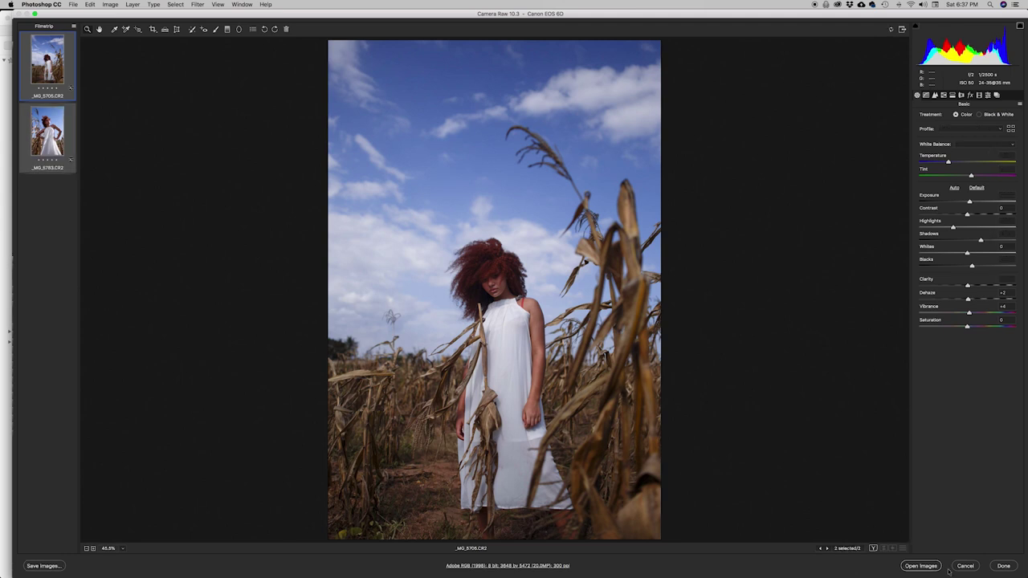
pyautogui.click(927, 566)
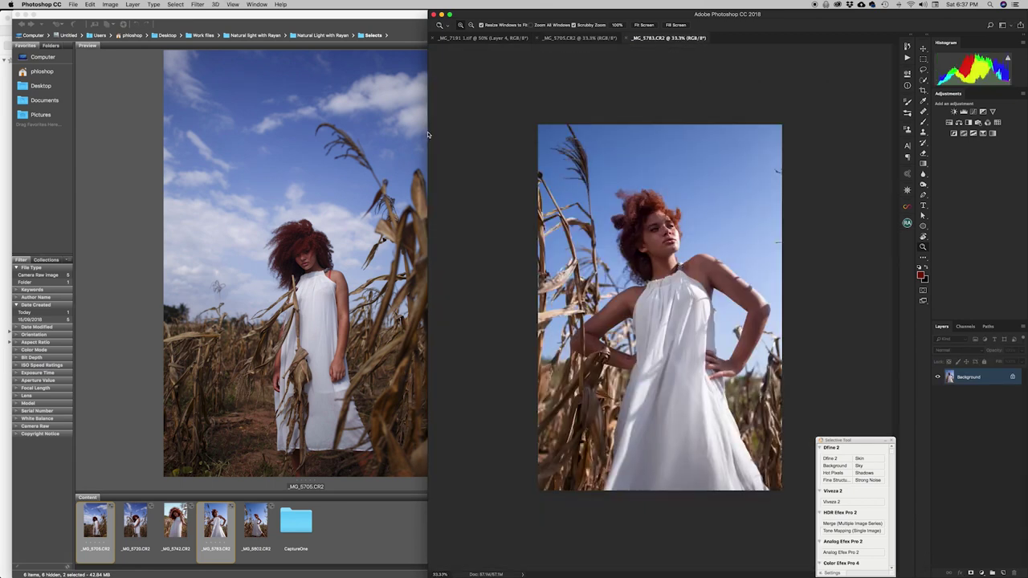
# Step: Widen the Photoshop window to fill the screen, bring up _MG_5705.CR2 and close the floating Selective Tool
pyautogui.moveTo(428, 133); pyautogui.dragTo(2, 129)
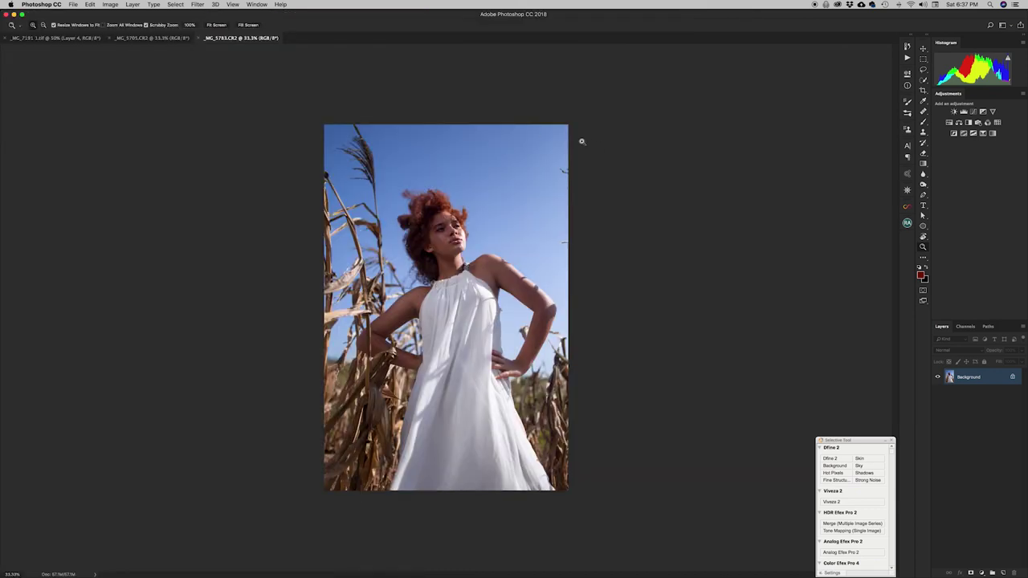
pyautogui.click(135, 39)
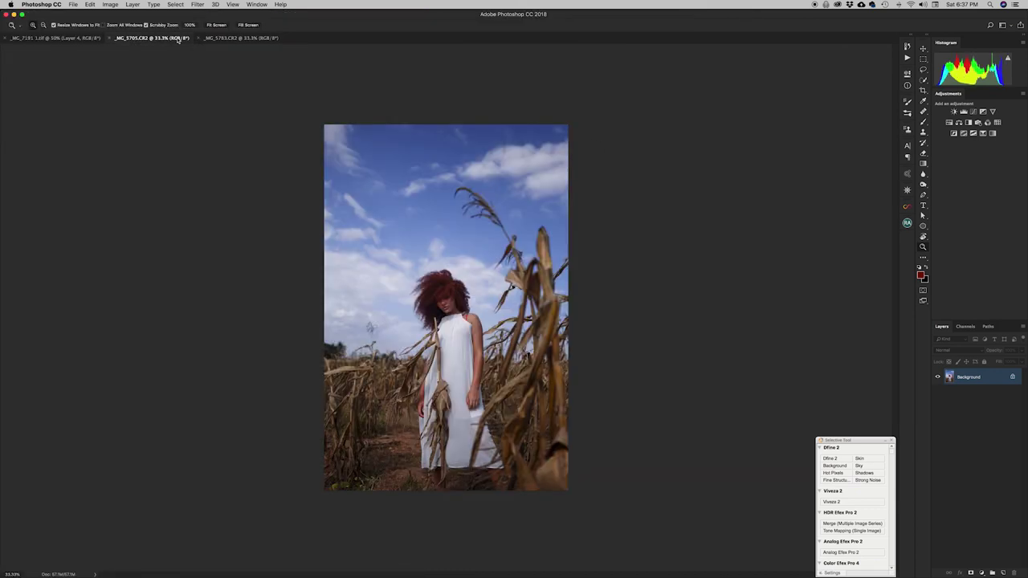
pyautogui.click(891, 441)
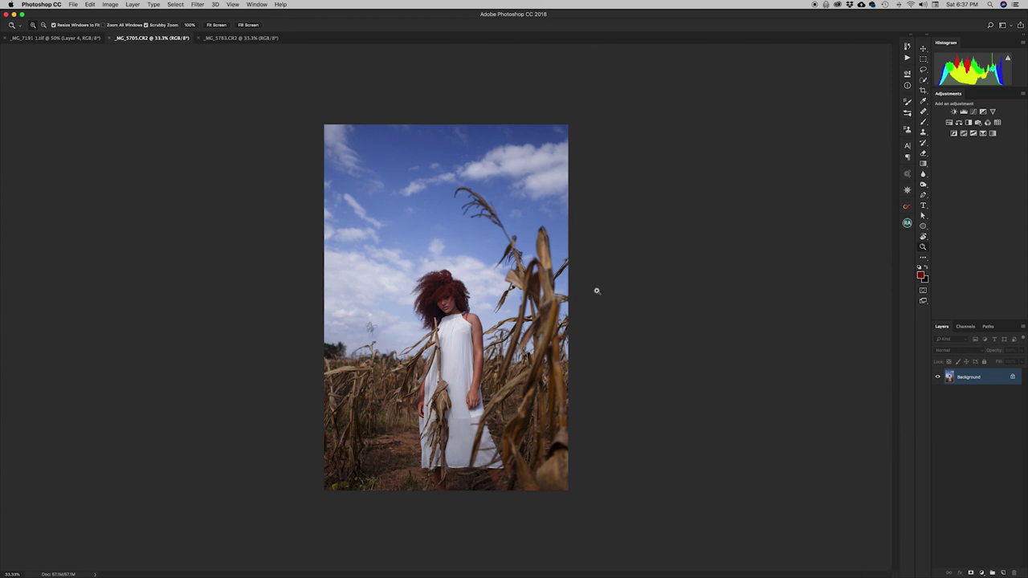
# Step: Crop _MG_5705.CR2 and _MG_5783.CR2 to the 1080 by 1350 portrait crop preset
pyautogui.press('c')
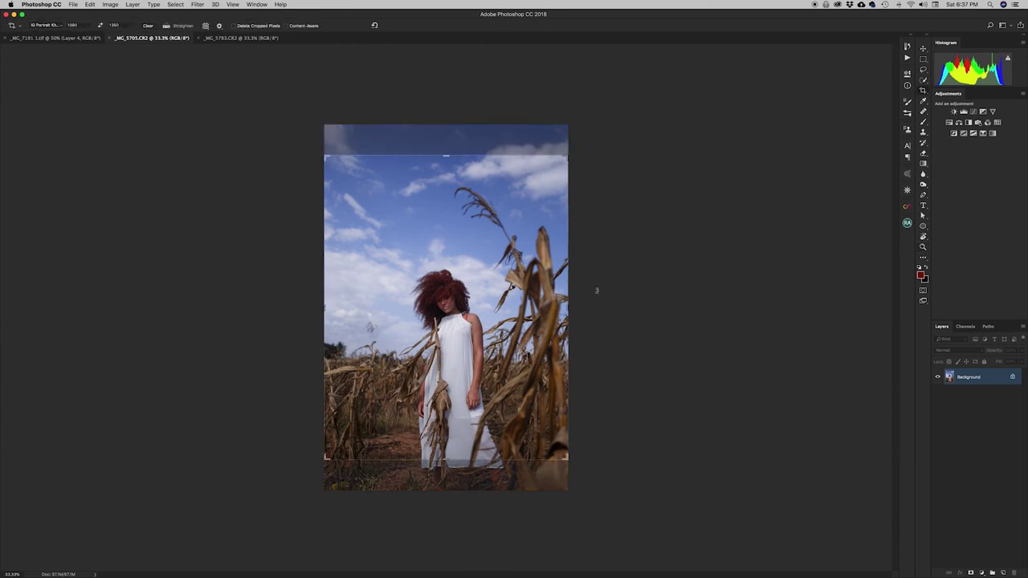
pyautogui.click(534, 226)
pyautogui.press('Return')
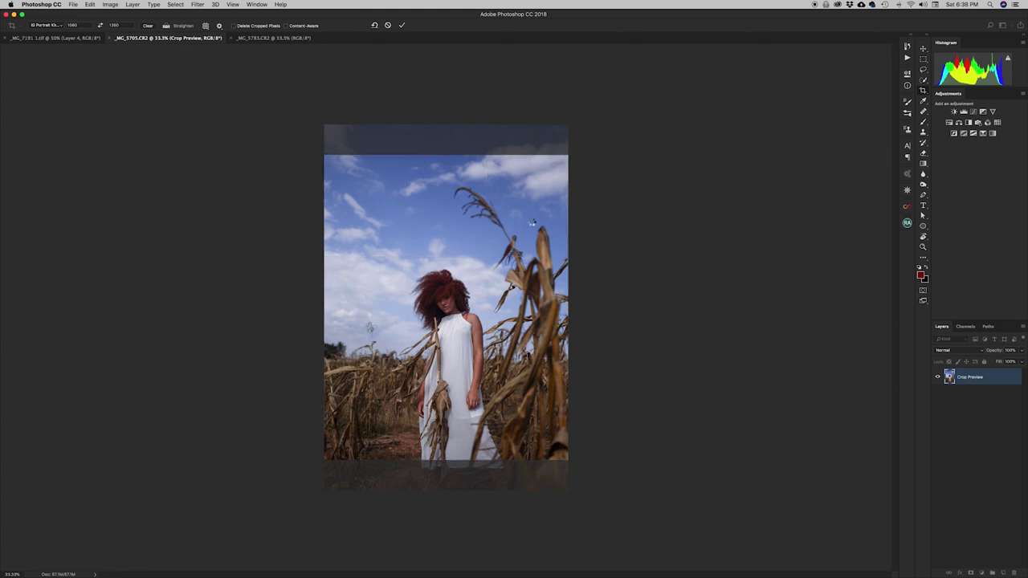
pyautogui.click(266, 39)
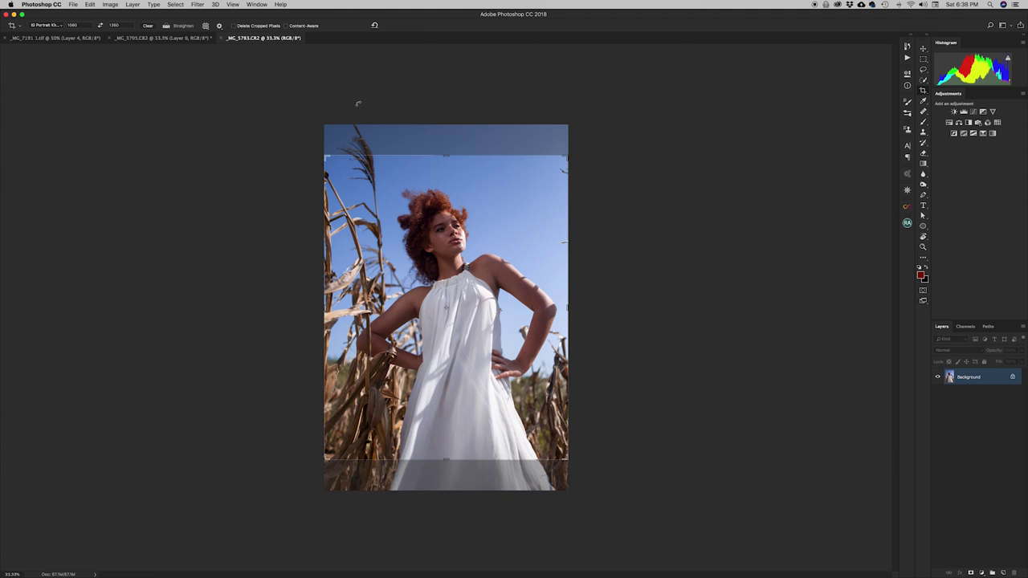
pyautogui.press('Return')
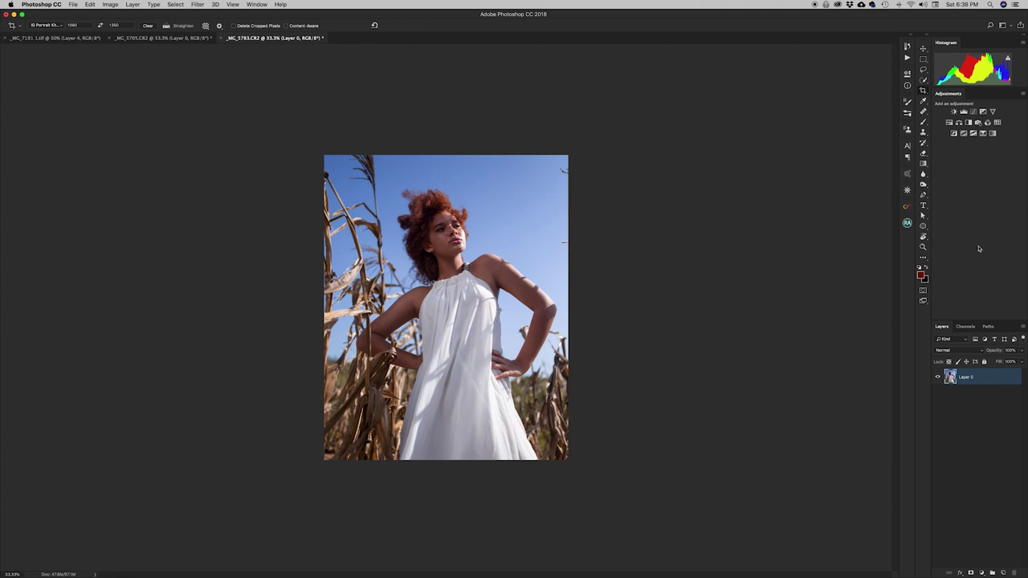
# Step: Shift the photo in _MG_5783.CR2 straight up about 150 px within its crop using Free Transform
pyautogui.press('super+t')
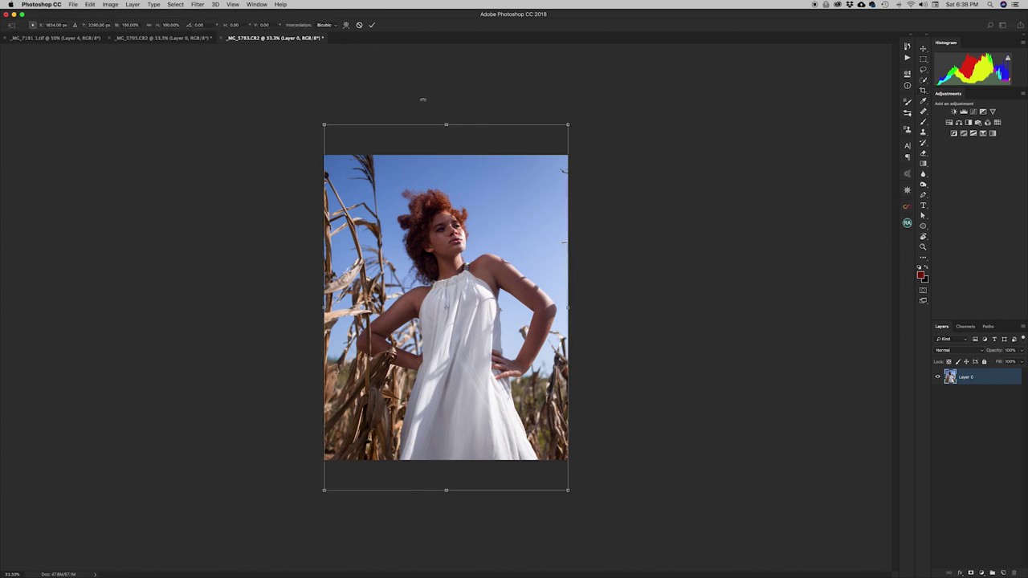
pyautogui.moveTo(495, 197)
pyautogui.mouseDown()
pyautogui.moveTo(495, 185)
pyautogui.moveTo(494, 234)
pyautogui.moveTo(499, 198)
pyautogui.mouseUp()
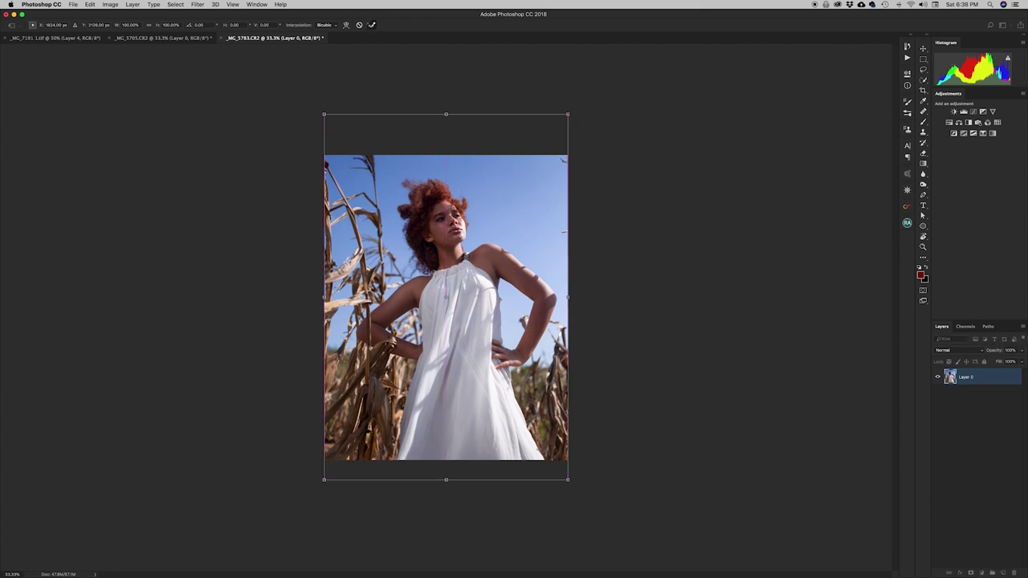
pyautogui.click(370, 25)
pyautogui.press('c')
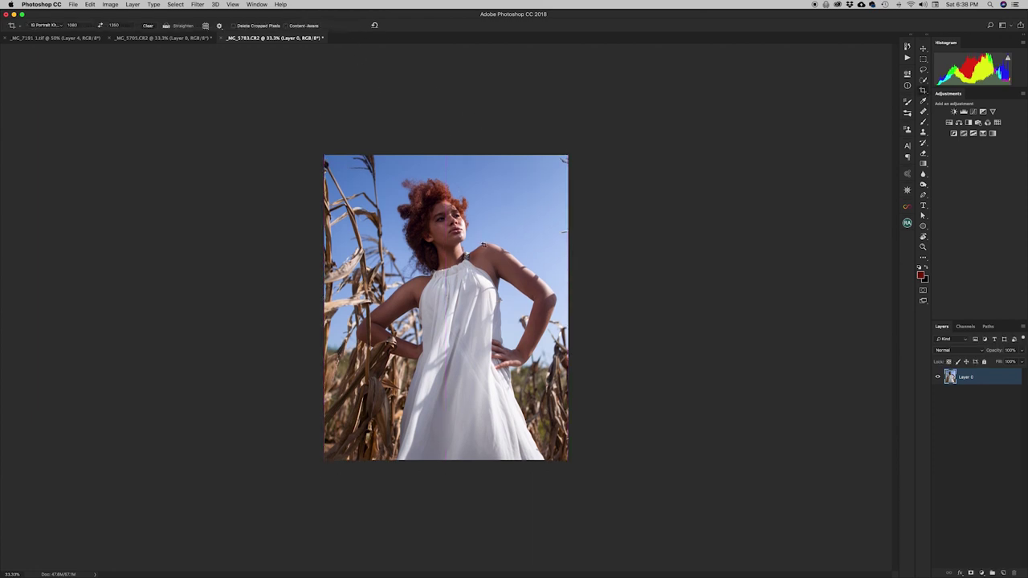
# Step: Try moving the photo in _MG_5705.CR2 down about 0.27 in within its crop with Free Transform, and undo the move
pyautogui.click(195, 38)
pyautogui.press('v')
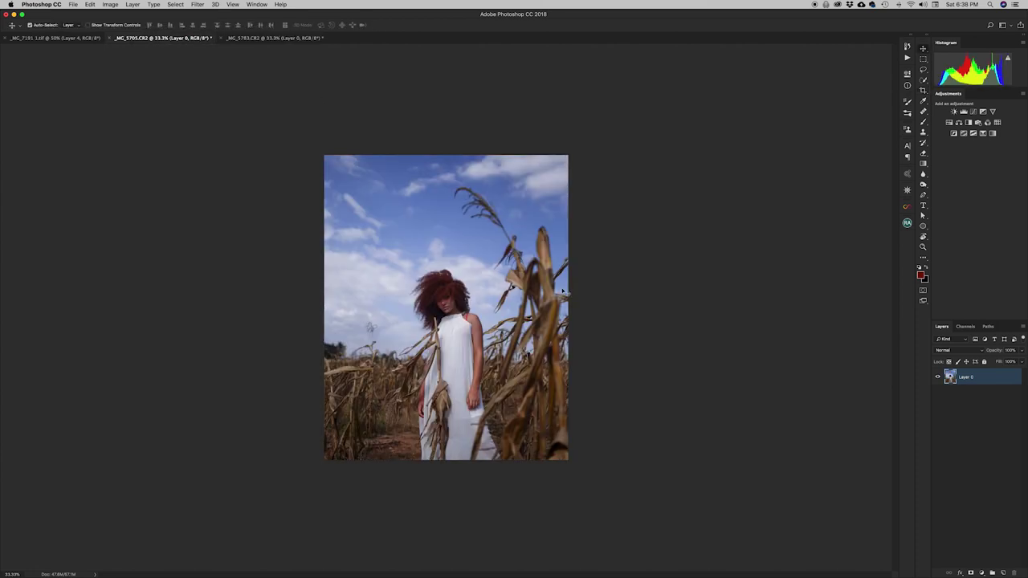
pyautogui.press('super+t')
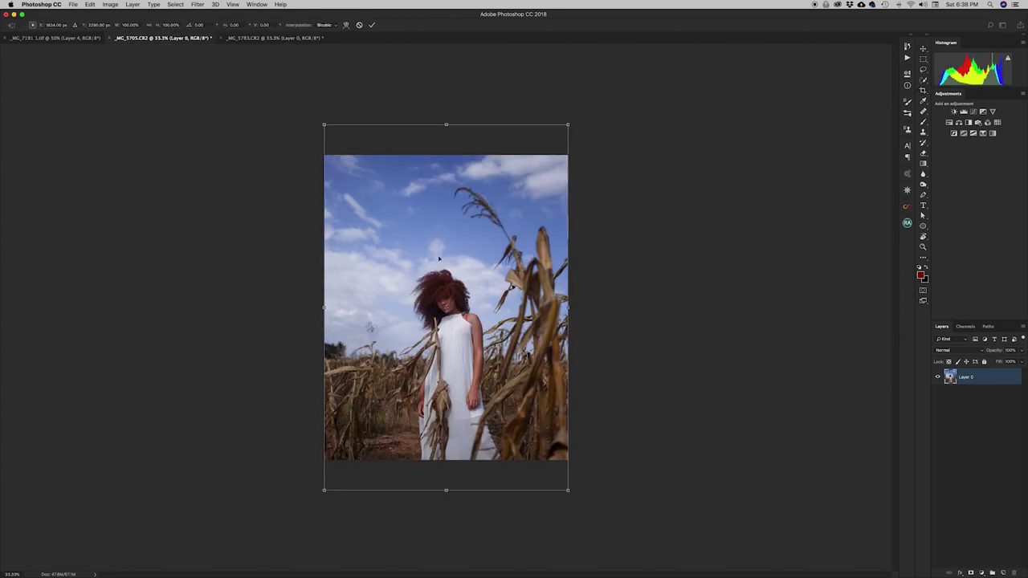
pyautogui.moveTo(479, 257); pyautogui.dragTo(481, 285)
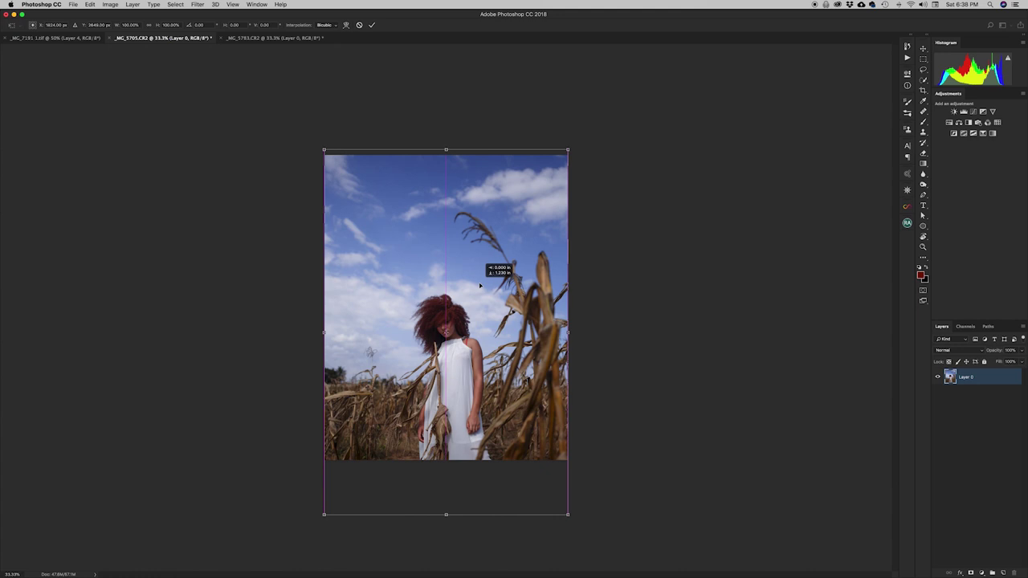
pyautogui.moveTo(480, 281)
pyautogui.mouseDown()
pyautogui.moveTo(482, 249)
pyautogui.moveTo(483, 266)
pyautogui.mouseUp()
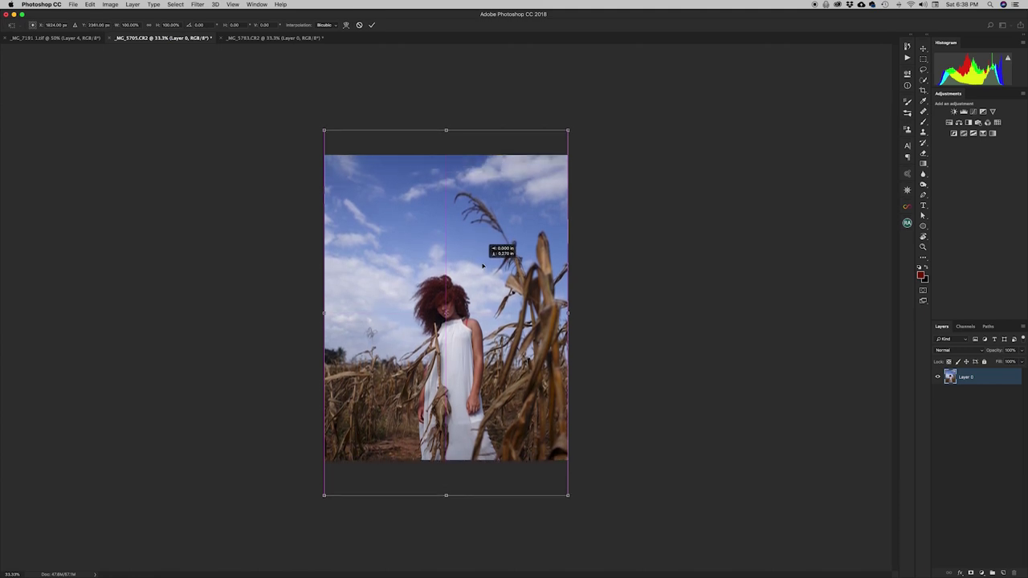
pyautogui.moveTo(483, 266); pyautogui.dragTo(482, 265)
pyautogui.press('Return')
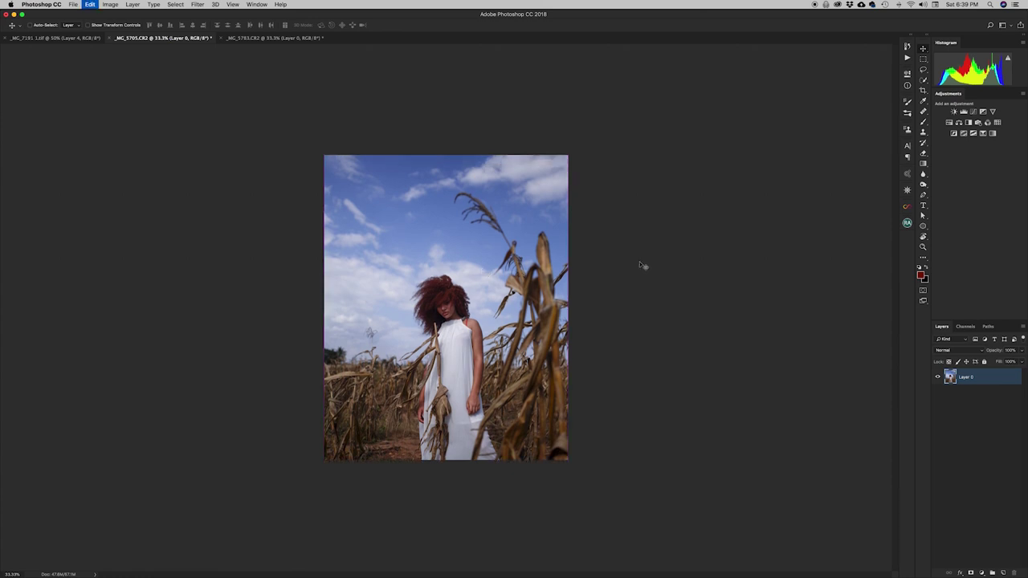
pyautogui.press('super+z')
# Step: In _MG_5783.CR2, add a blank layer above the photo and activate the Healing Brush for retouching the model's skin
pyautogui.click(242, 37)
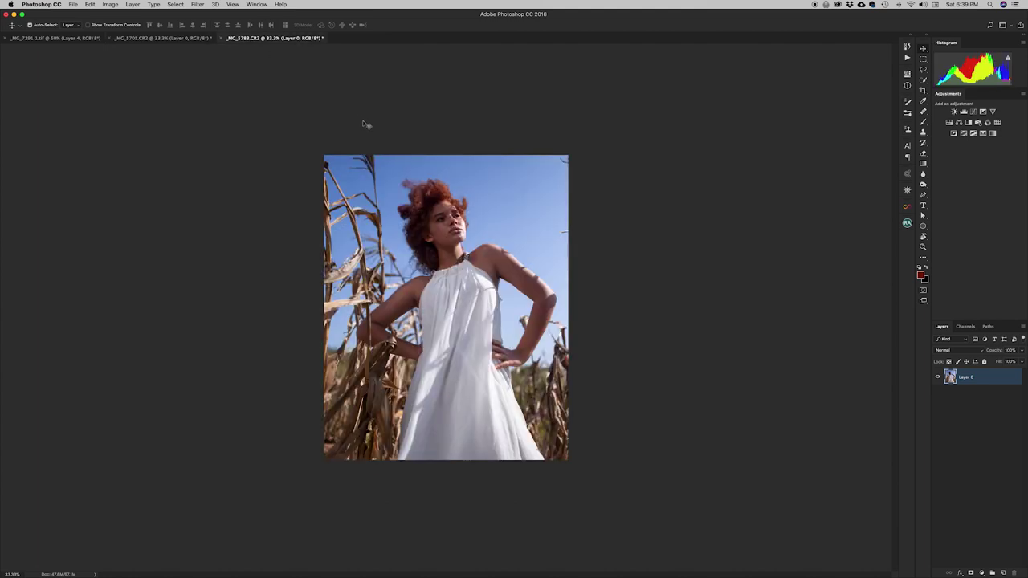
pyautogui.press('z')
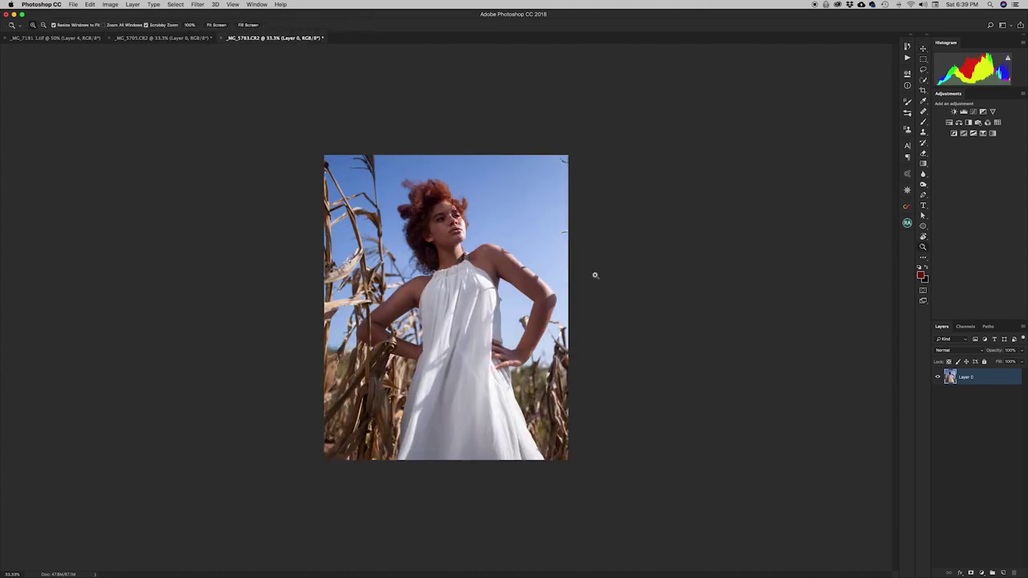
pyautogui.moveTo(455, 211); pyautogui.dragTo(491, 178)
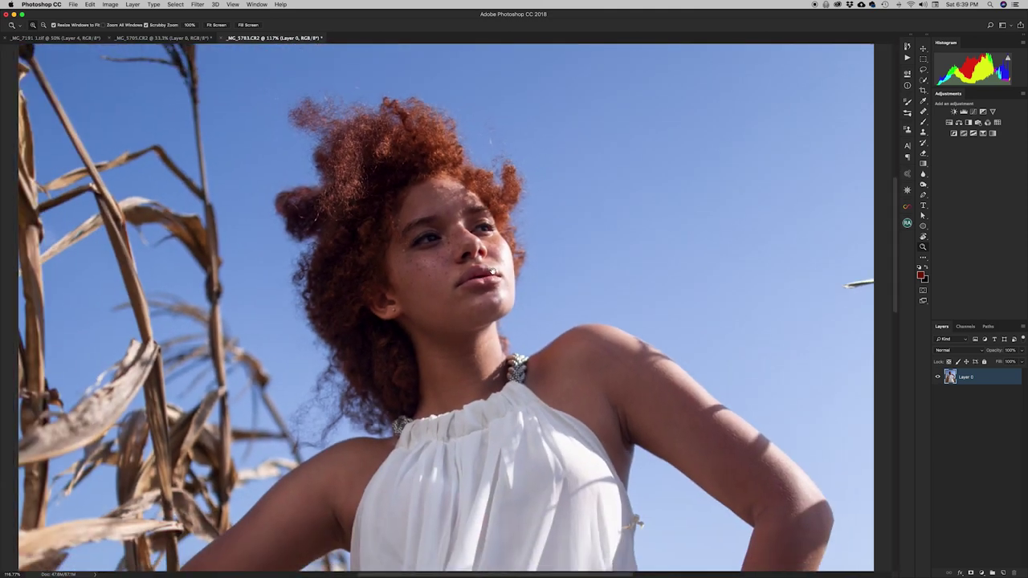
pyautogui.scroll(-3, 492, 271)
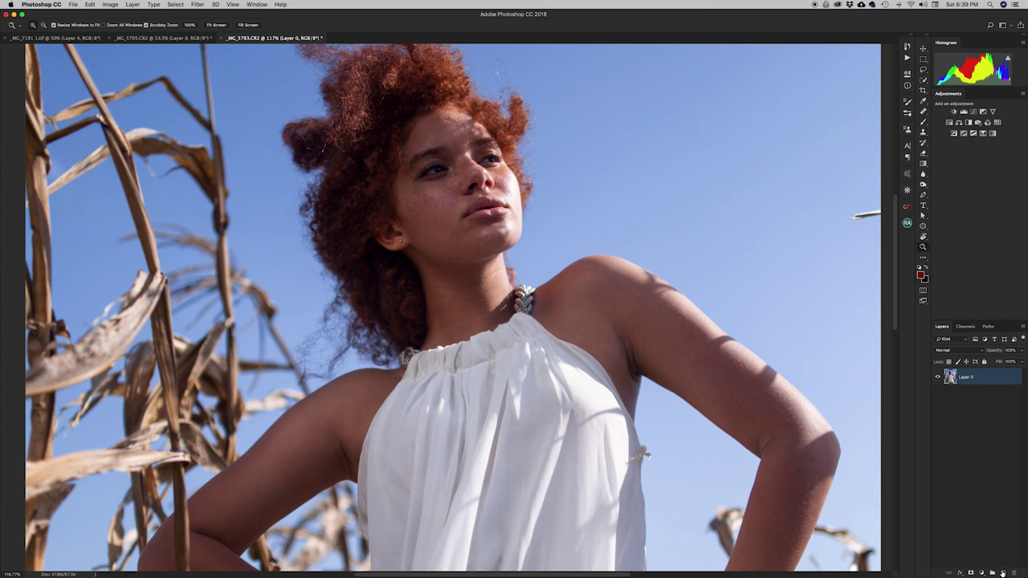
pyautogui.click(1002, 572)
pyautogui.press('j')
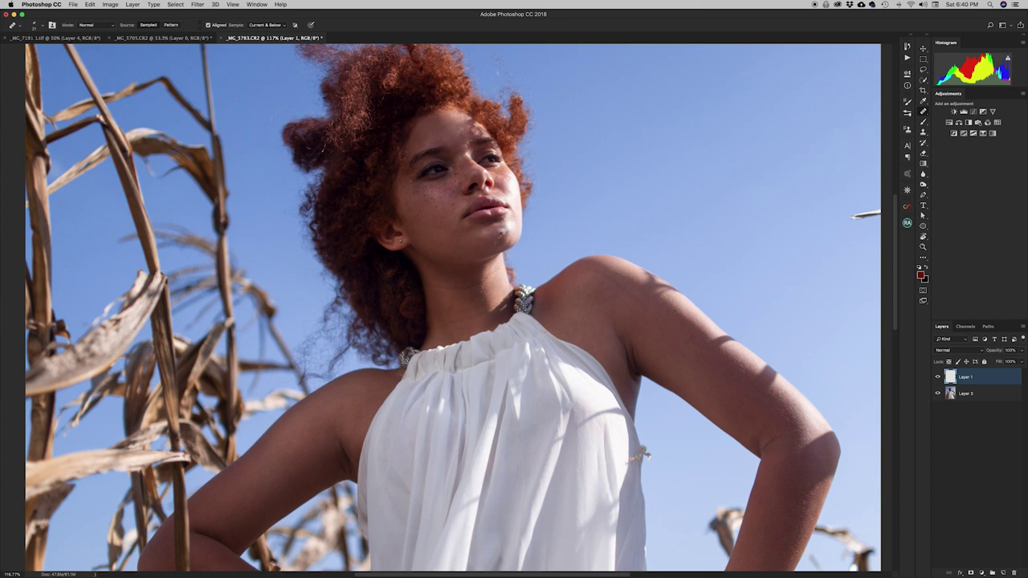
# Step: Examine the model's arms, hands and white dress from neckline to hem for spots that need retouching
pyautogui.scroll(-5, 531, 276)
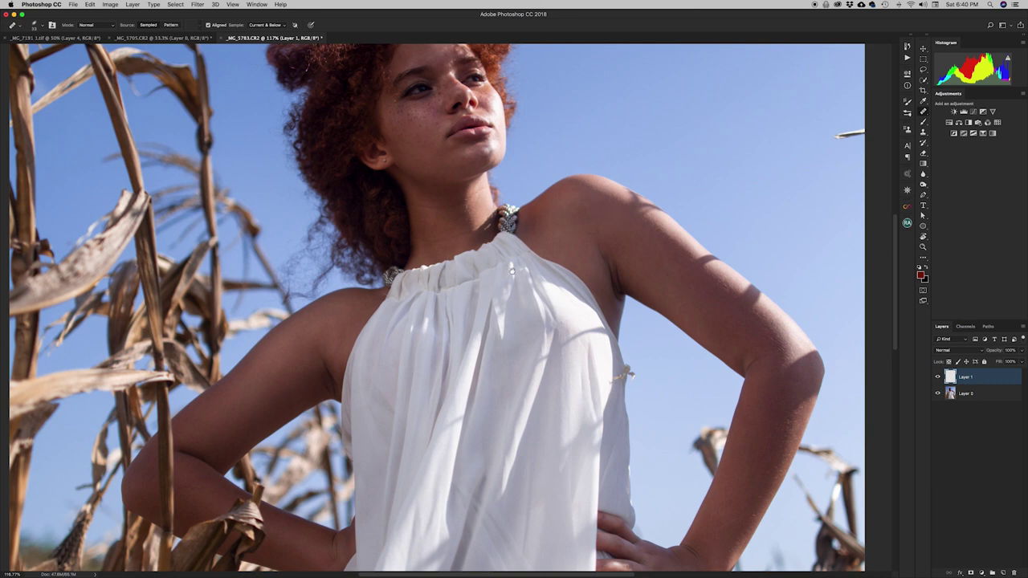
pyautogui.scroll(-5, 516, 264)
pyautogui.hscroll(-5, 516, 264)
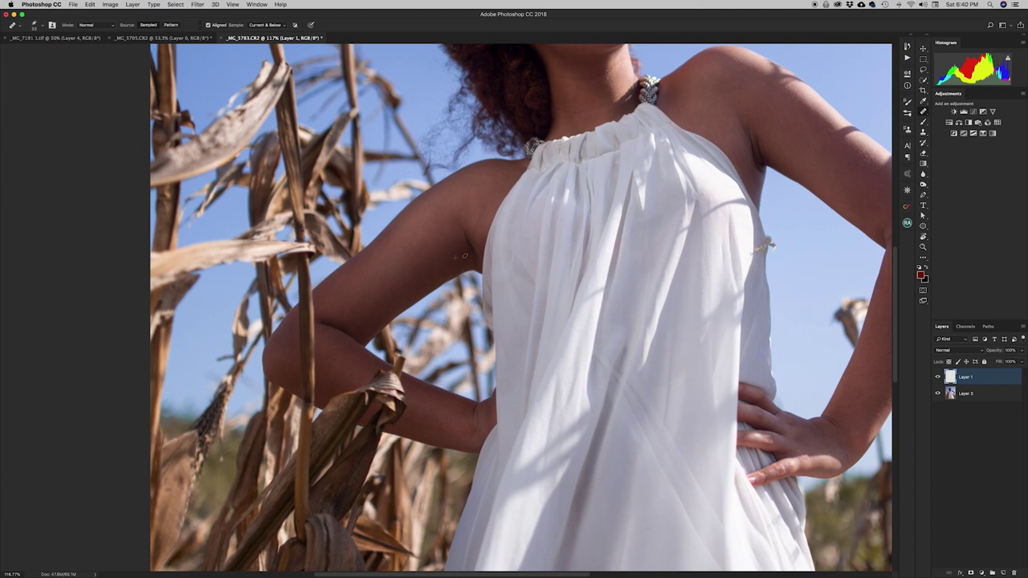
pyautogui.scroll(-2, 448, 262)
pyautogui.hscroll(2, 448, 261)
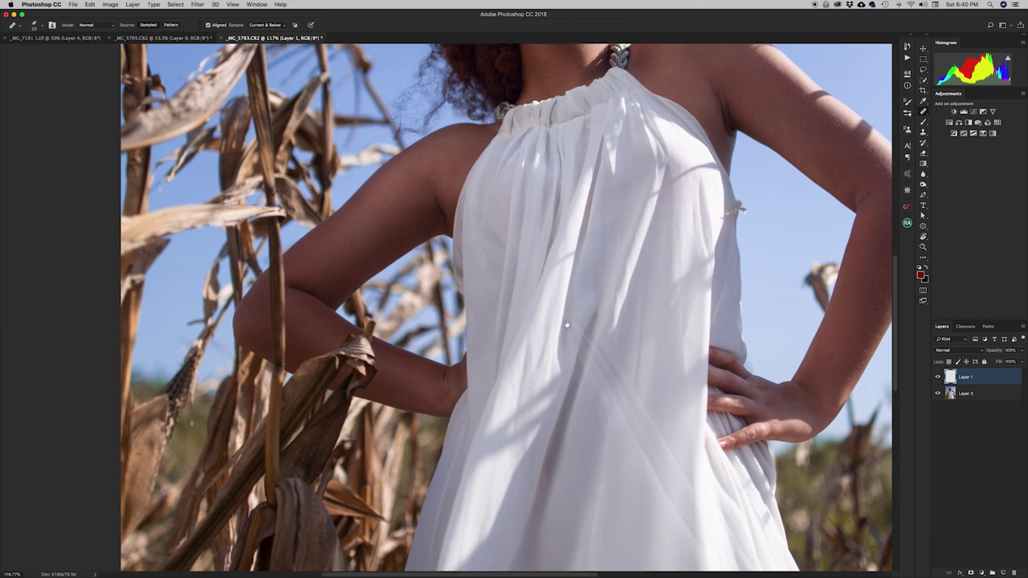
pyautogui.hscroll(5, 578, 328)
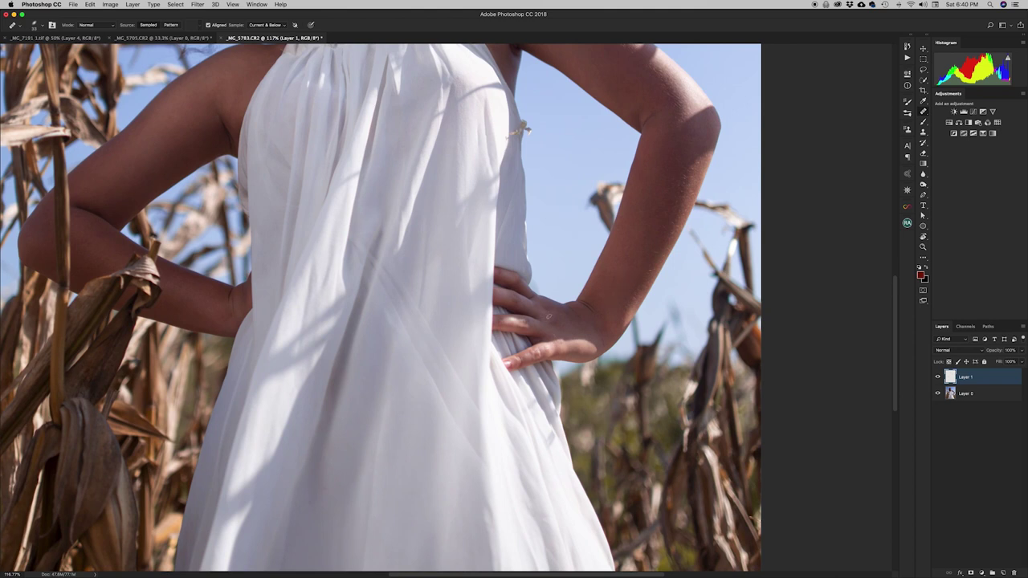
pyautogui.scroll(-5, 539, 327)
pyautogui.hscroll(-3, 539, 326)
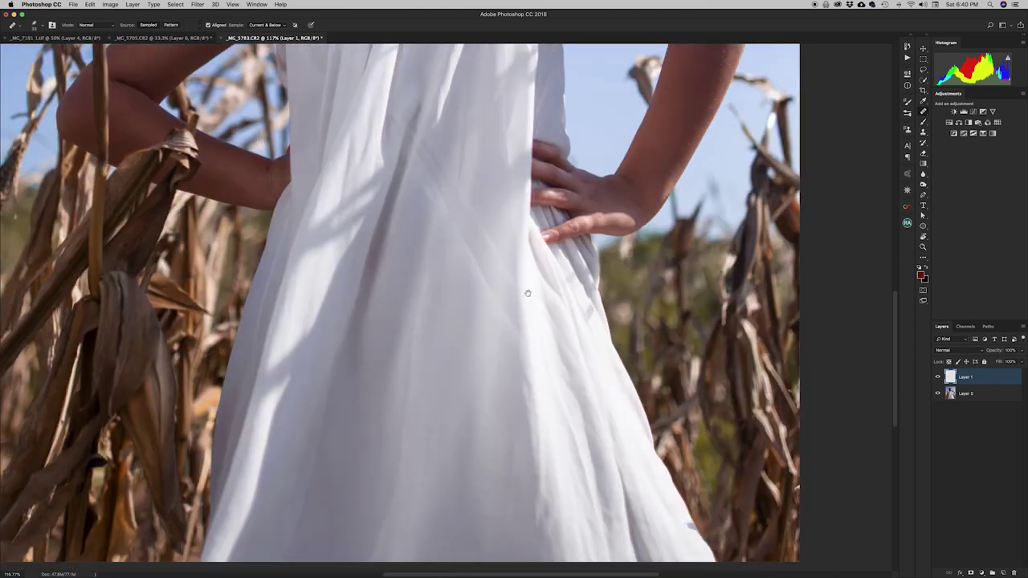
pyautogui.scroll(8, 505, 351)
pyautogui.scroll(10, 496, 356)
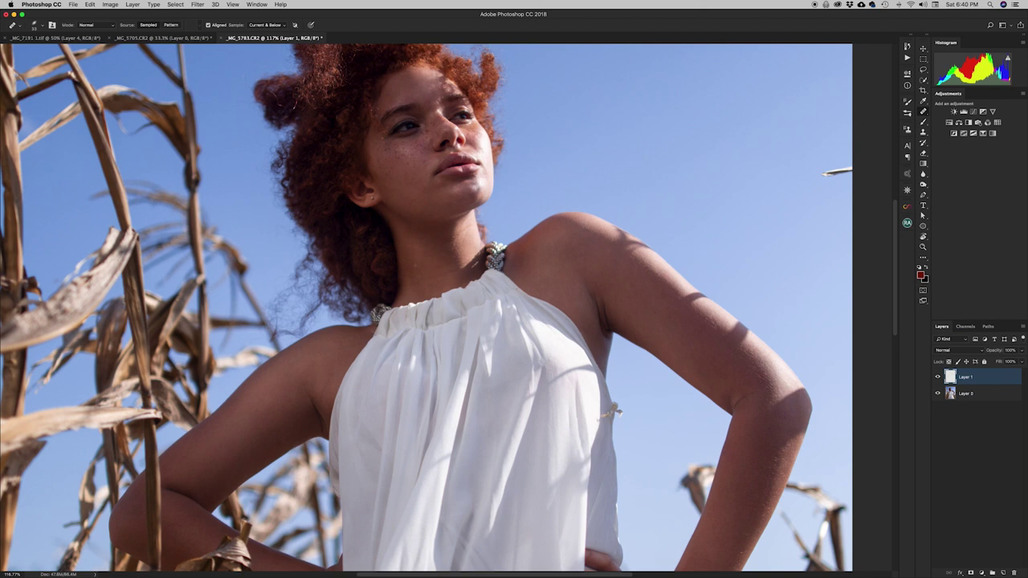
# Step: Heal the mark at the dress's neckline and the loose string on its side seam with sampled clean areas
pyautogui.keyDown('alt'); pyautogui.click(411, 269); pyautogui.keyUp('alt')
pyautogui.moveTo(406, 276); pyautogui.dragTo(410, 275)
pyautogui.moveTo(611, 408); pyautogui.dragTo(589, 320)
# Step: Clone clean sky over the remaining string at the dress's side edge below the raised elbow
pyautogui.press('z')
pyautogui.press('s')
pyautogui.keyDown('alt'); pyautogui.click(546, 321); pyautogui.keyUp('alt')
pyautogui.click(538, 327)
pyautogui.click(538, 322)
pyautogui.click(533, 325)
pyautogui.click(531, 323)
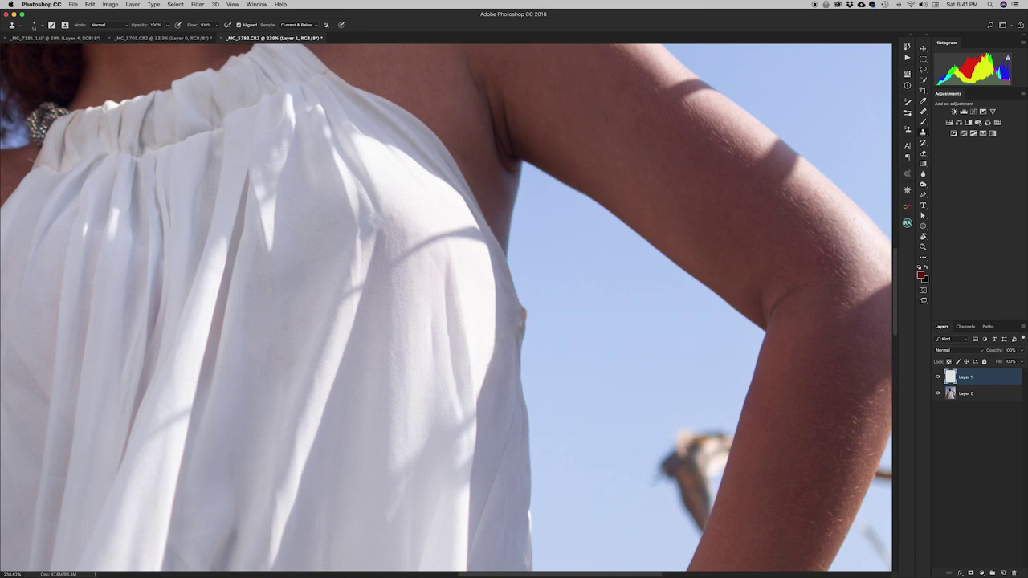
# Step: Try cloning smooth fabric over the dark crease in the middle of the skirt, and undo the stroke
pyautogui.press('z')
pyautogui.moveTo(530, 266); pyautogui.dragTo(451, 280)
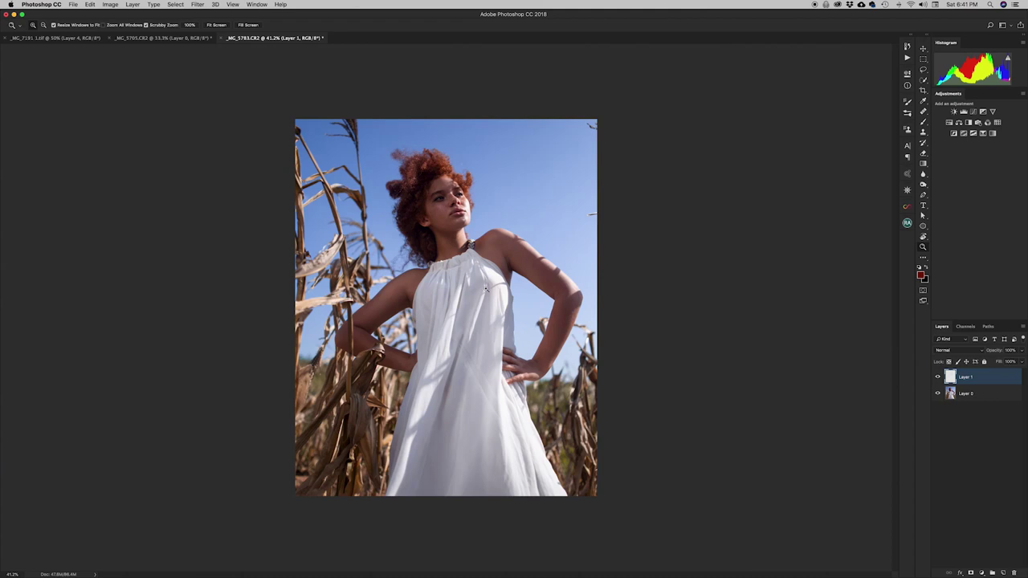
pyautogui.moveTo(502, 208)
pyautogui.mouseDown()
pyautogui.moveTo(514, 210)
pyautogui.moveTo(487, 215)
pyautogui.mouseUp()
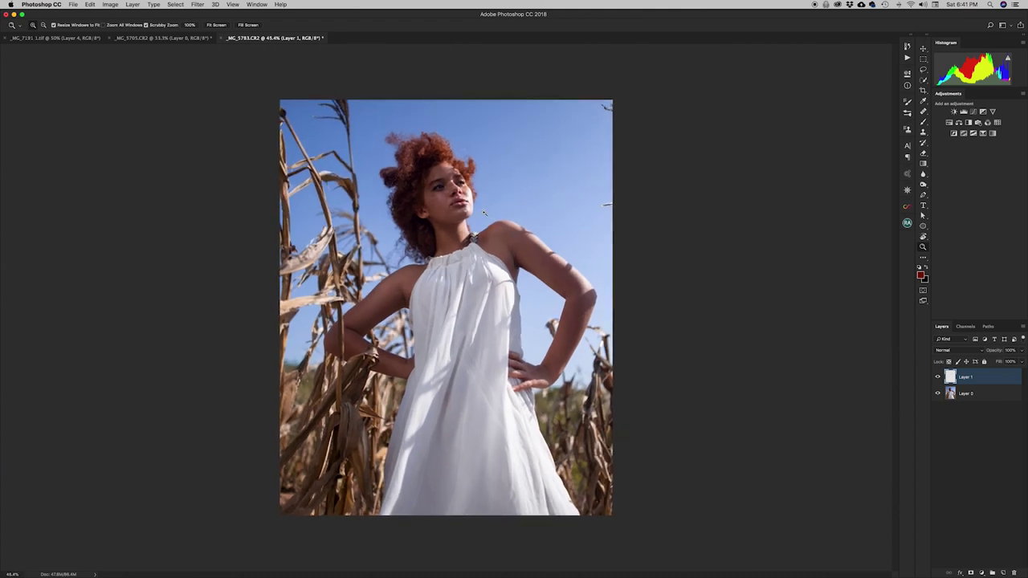
pyautogui.press('s')
pyautogui.moveTo(478, 392); pyautogui.dragTo(489, 403)
pyautogui.keyDown('alt'); pyautogui.click(478, 404); pyautogui.keyUp('alt')
pyautogui.press('super+z')
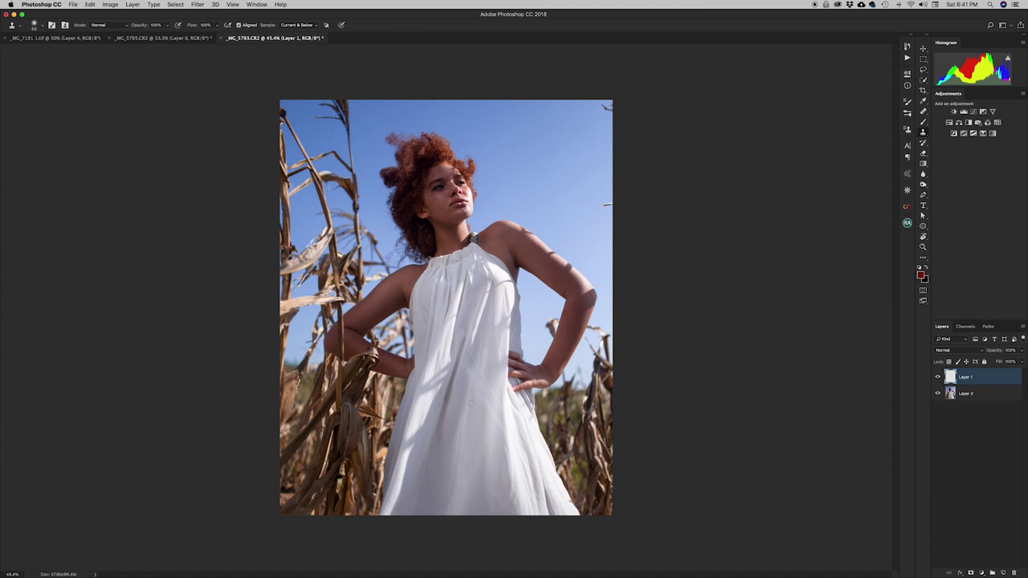
pyautogui.press('j')
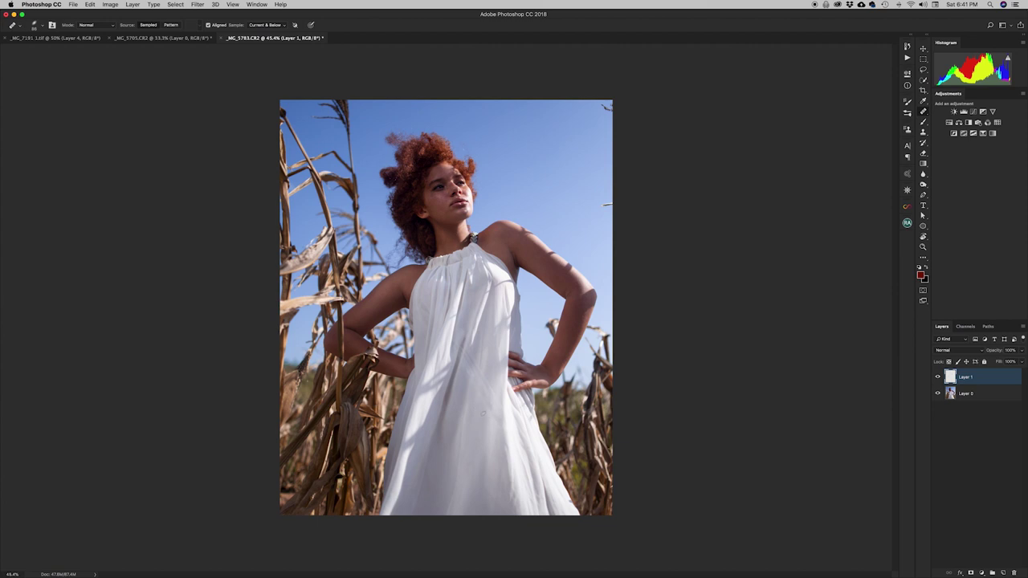
# Step: Raise the Brush flow to 20% and paint sampled fabric tones over the creases in the middle of the skirt
pyautogui.press('b')
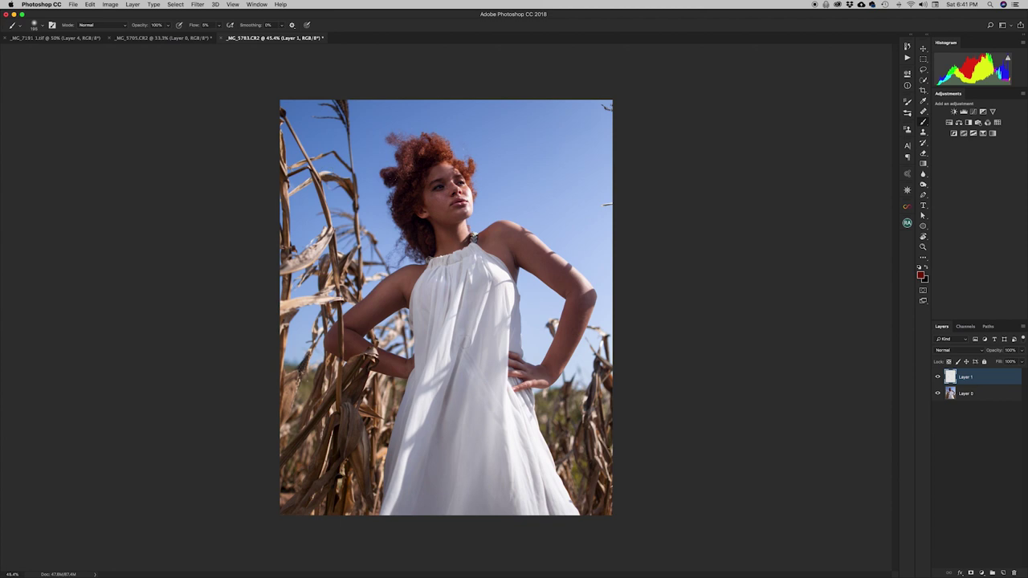
pyautogui.keyDown('alt'); pyautogui.click(489, 419); pyautogui.keyUp('alt')
pyautogui.moveTo(186, 23); pyautogui.dragTo(207, 29)
pyautogui.keyDown('alt'); pyautogui.click(496, 429); pyautogui.keyUp('alt')
pyautogui.moveTo(490, 400); pyautogui.dragTo(494, 400)
pyautogui.keyDown('alt'); pyautogui.click(490, 377); pyautogui.keyUp('alt')
pyautogui.keyDown('alt'); pyautogui.click(480, 397); pyautogui.keyUp('alt')
pyautogui.keyDown('alt'); pyautogui.click(428, 300); pyautogui.keyUp('alt')
pyautogui.keyDown('alt'); pyautogui.click(521, 456); pyautogui.keyUp('alt')
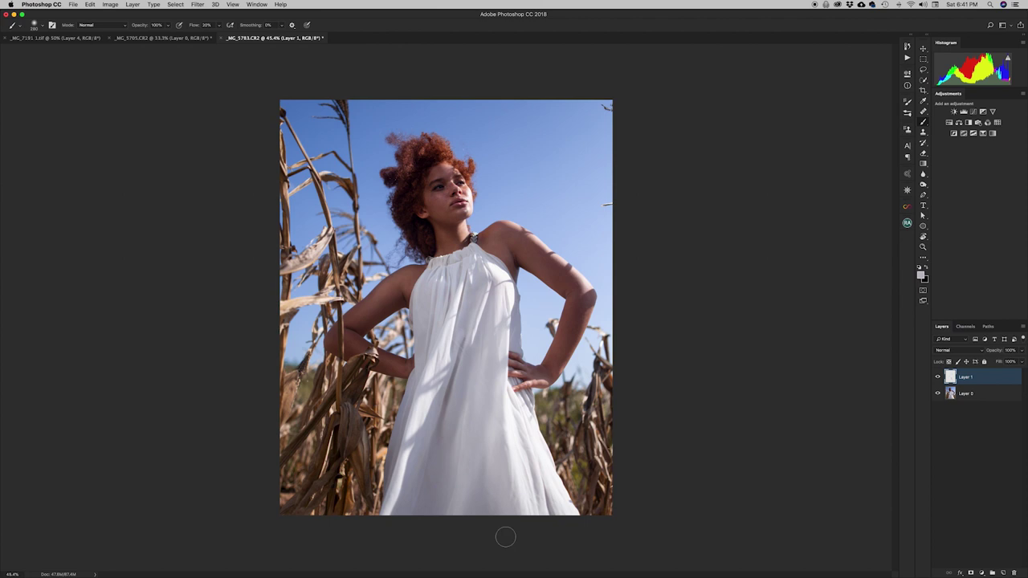
# Step: Paint sampled fabric tones over the uneven shadows in the lower part of the skirt with a soft brush
pyautogui.moveTo(492, 464)
pyautogui.mouseDown()
pyautogui.moveTo(490, 514)
pyautogui.moveTo(482, 512)
pyautogui.moveTo(511, 452)
pyautogui.moveTo(518, 488)
pyautogui.mouseUp()
pyautogui.keyDown('alt'); pyautogui.click(480, 469); pyautogui.keyUp('alt')
pyautogui.keyDown('alt'); pyautogui.click(513, 474); pyautogui.keyUp('alt')
pyautogui.keyDown('alt'); pyautogui.click(518, 442); pyautogui.keyUp('alt')
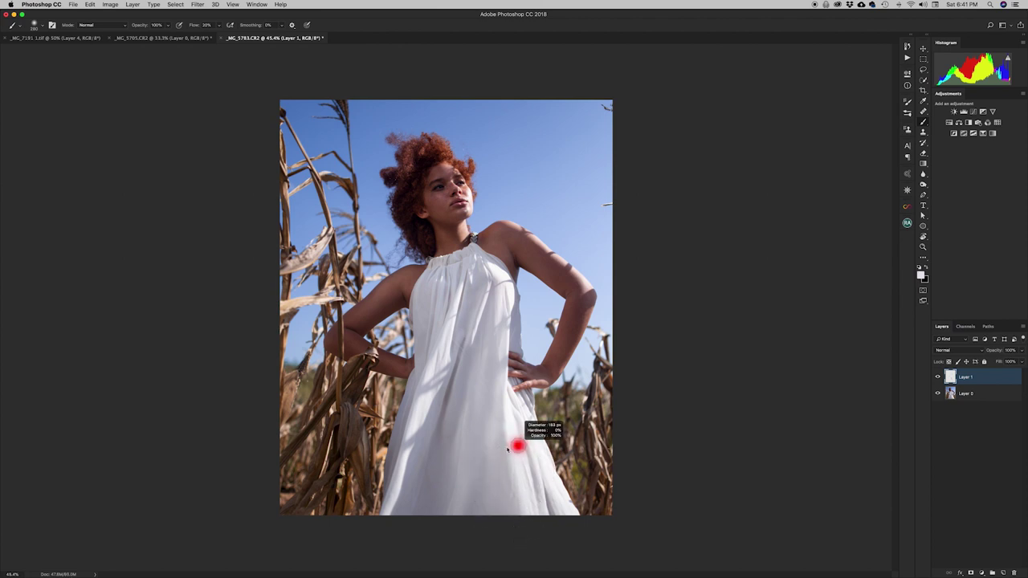
pyautogui.keyDown('alt'); pyautogui.click(512, 493); pyautogui.keyUp('alt')
pyautogui.keyDown('alt'); pyautogui.click(510, 434); pyautogui.keyUp('alt')
pyautogui.moveTo(514, 475); pyautogui.dragTo(517, 507)
pyautogui.keyDown('alt'); pyautogui.click(525, 463); pyautogui.keyUp('alt')
# Step: Compare the whole photo with and without the retouching layer
pyautogui.press('z')
pyautogui.moveTo(522, 419)
pyautogui.mouseDown()
pyautogui.moveTo(508, 394)
pyautogui.moveTo(481, 401)
pyautogui.moveTo(501, 397)
pyautogui.mouseUp()
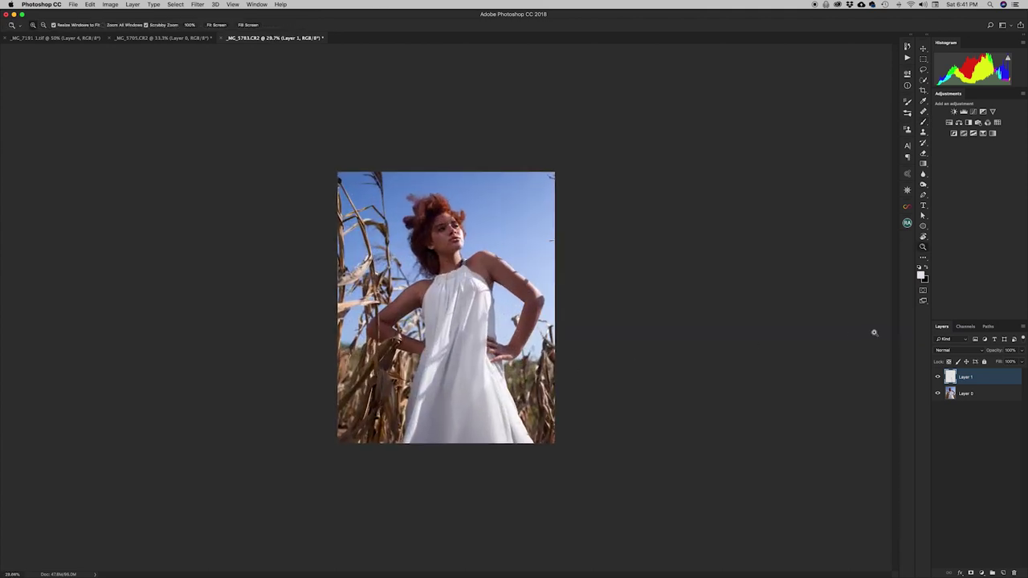
pyautogui.click(937, 377)
pyautogui.click(938, 377)
pyautogui.click(937, 378)
# Step: Clone clean sky over the stray leaf tips along the sky's right edge
pyautogui.moveTo(564, 188); pyautogui.dragTo(600, 204)
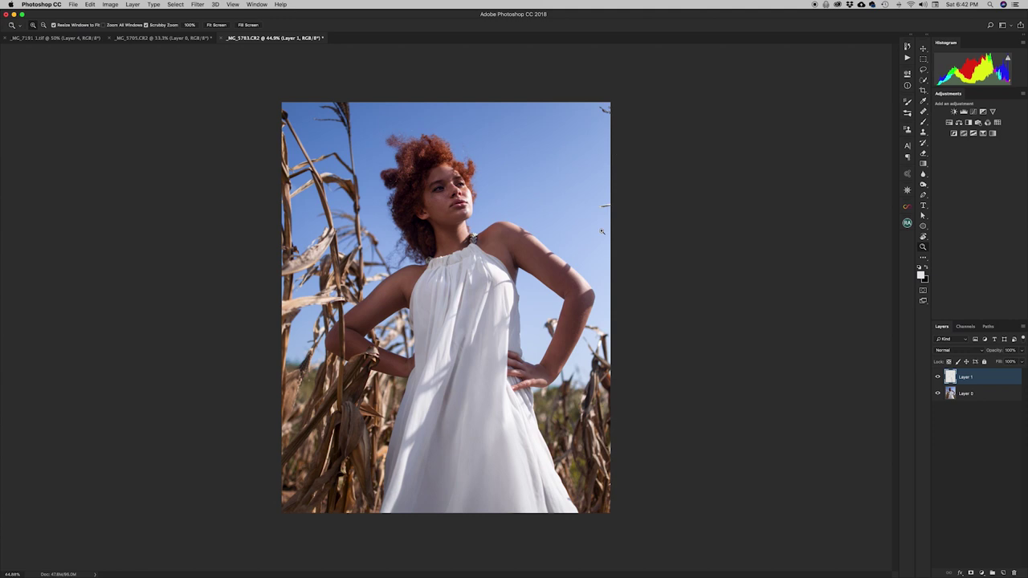
pyautogui.press('s')
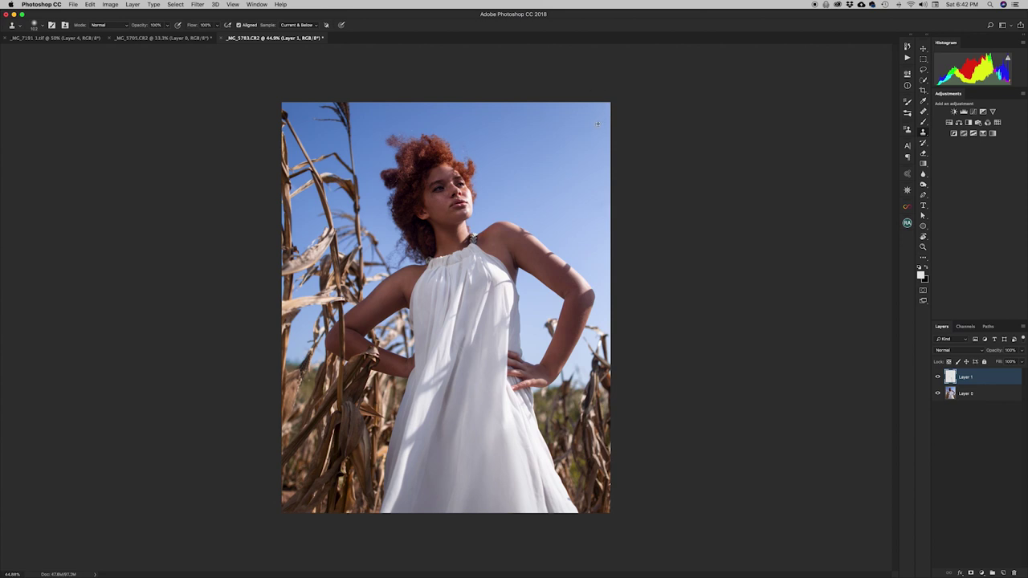
pyautogui.press('z')
pyautogui.scroll(-2, 524, 229)
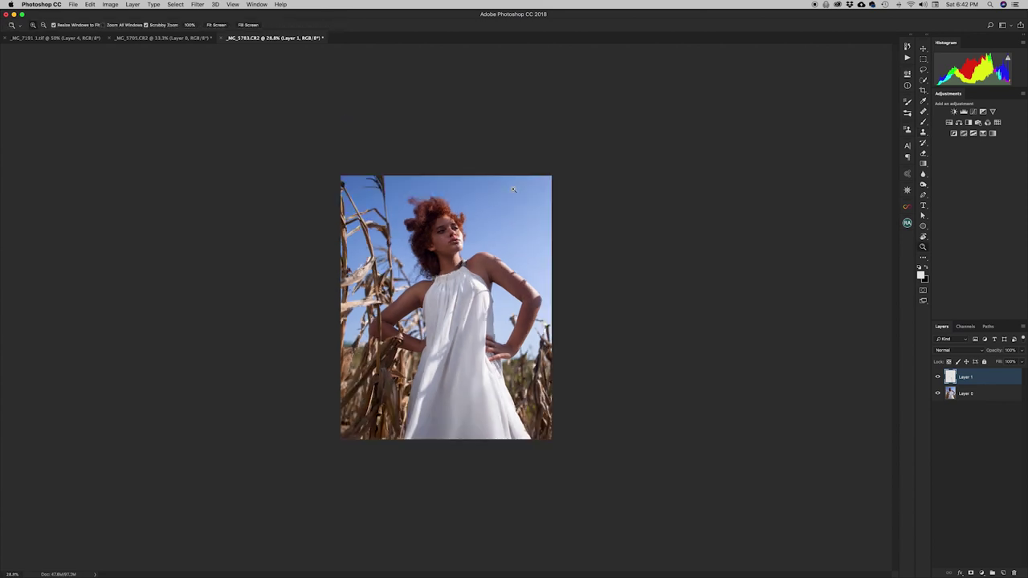
pyautogui.scroll(2, 445, 235)
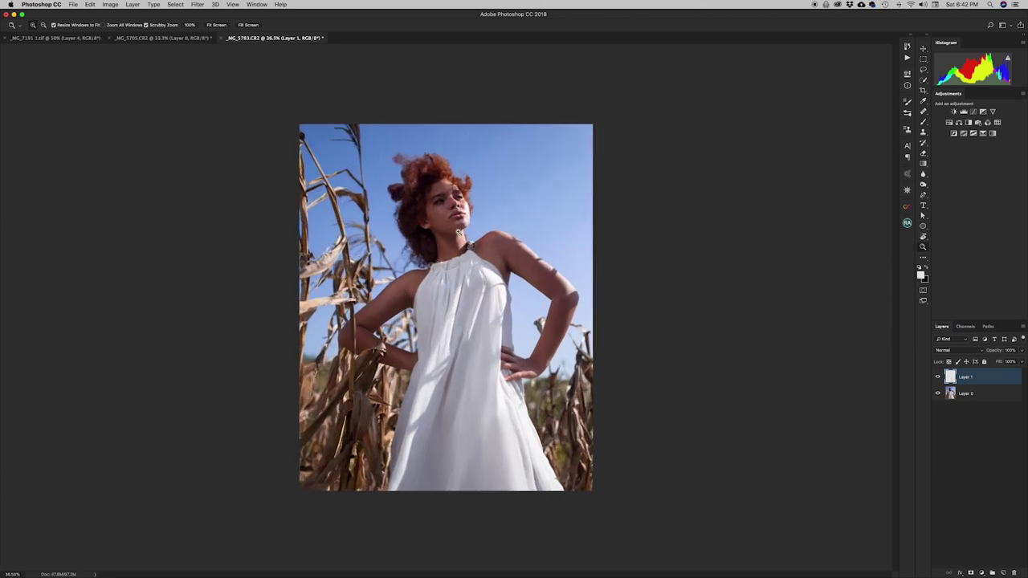
pyautogui.scroll(-1, 459, 232)
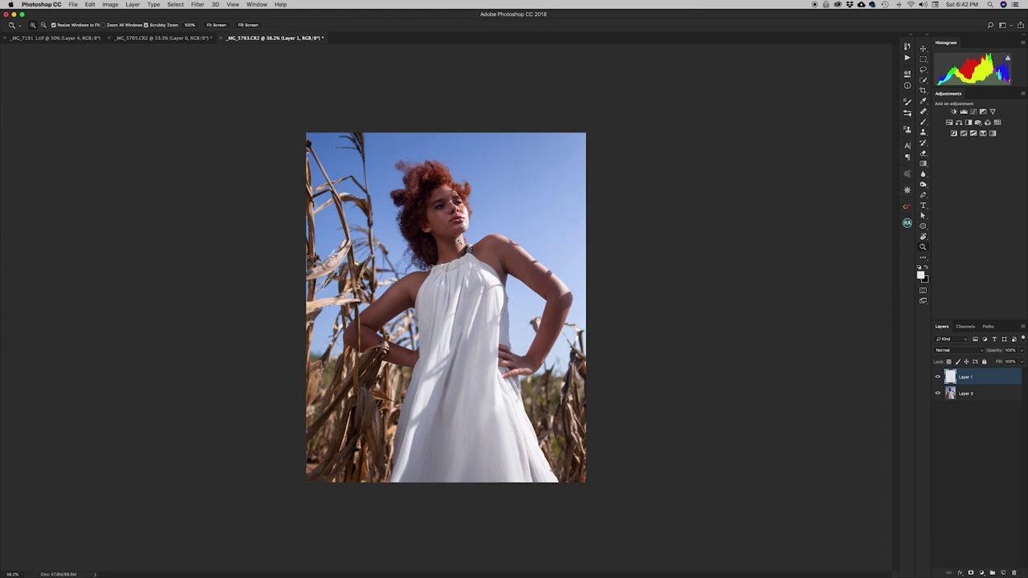
# Step: Stamp all visible layers into a new top layer and open it in Liquify
pyautogui.press('super+alt+shift+e')
pyautogui.click(198, 5)
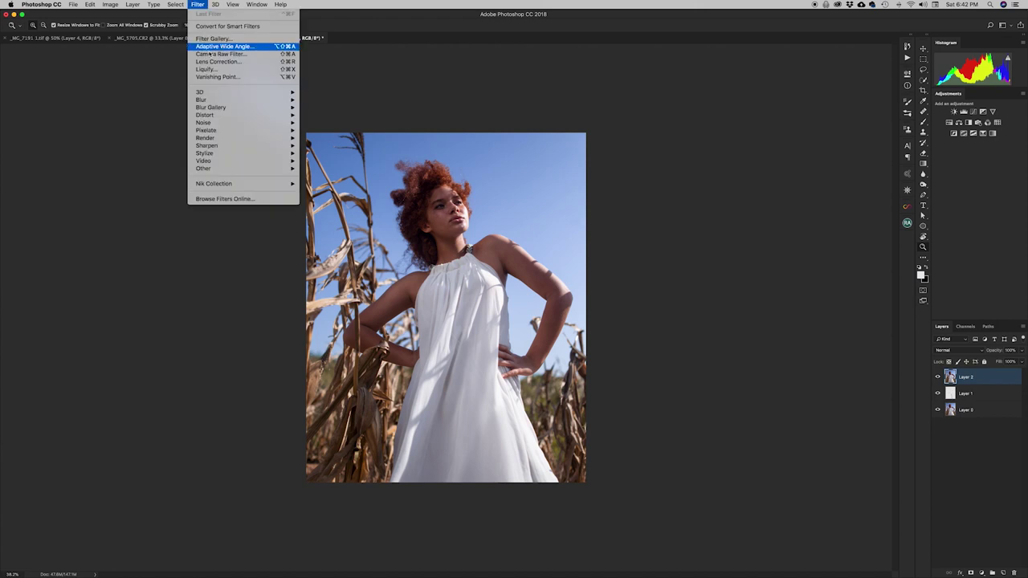
pyautogui.click(209, 64)
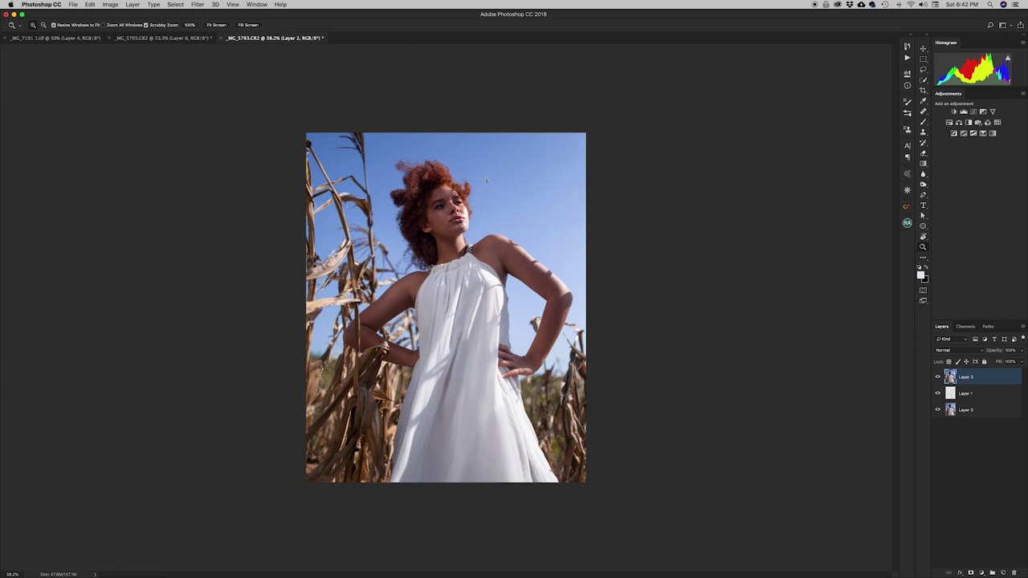
pyautogui.press('super+shift+x')
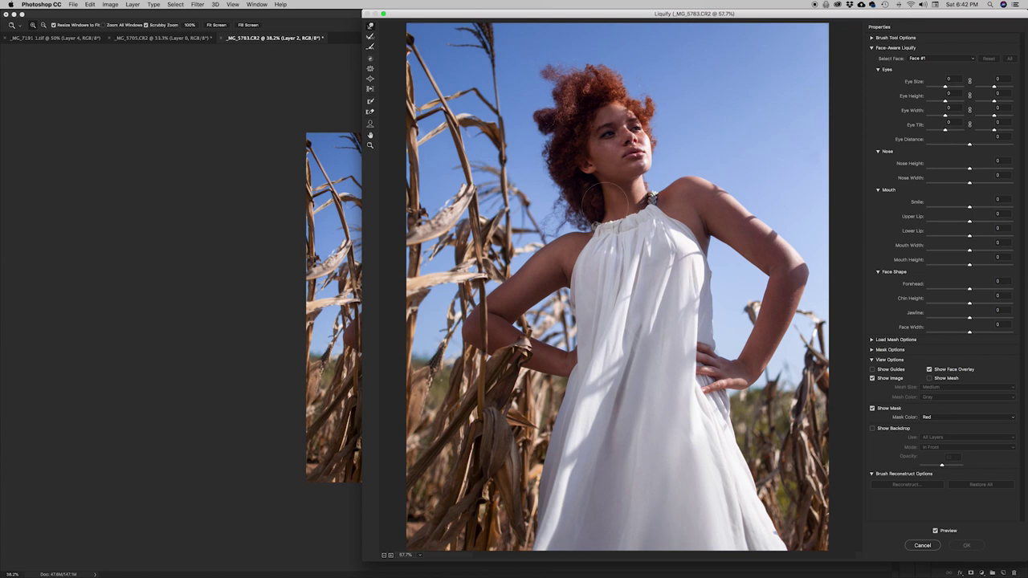
# Step: Push the outline of the model's hair in Liquify to fill its gaps and give it a rounder shape
pyautogui.moveTo(535, 130); pyautogui.dragTo(559, 198)
pyautogui.moveTo(546, 137)
pyautogui.mouseDown()
pyautogui.moveTo(563, 126)
pyautogui.moveTo(549, 111)
pyautogui.moveTo(558, 102)
pyautogui.mouseUp()
pyautogui.moveTo(532, 60)
pyautogui.mouseDown()
pyautogui.moveTo(569, 95)
pyautogui.moveTo(524, 110)
pyautogui.moveTo(548, 126)
pyautogui.mouseUp()
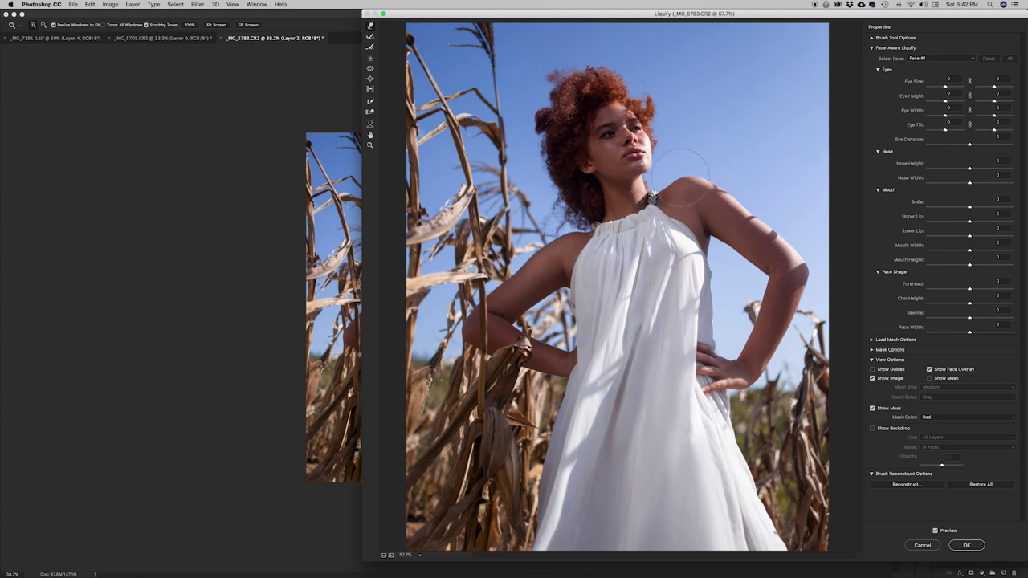
# Step: Resize the Liquify brush, push the skirt's lower left edge outward for a fuller flare, and apply the filter
pyautogui.press(']')
pyautogui.press(']')
pyautogui.press(']')
pyautogui.press('[')
pyautogui.press('[')
pyautogui.moveTo(539, 513)
pyautogui.mouseDown()
pyautogui.moveTo(530, 537)
pyautogui.moveTo(515, 529)
pyautogui.moveTo(532, 492)
pyautogui.mouseUp()
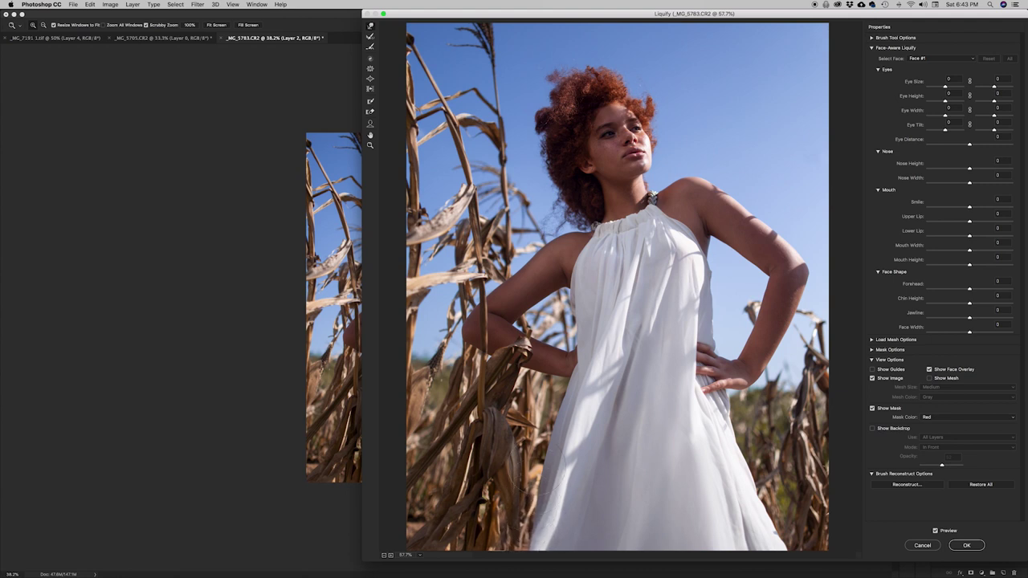
pyautogui.moveTo(515, 528); pyautogui.dragTo(503, 538)
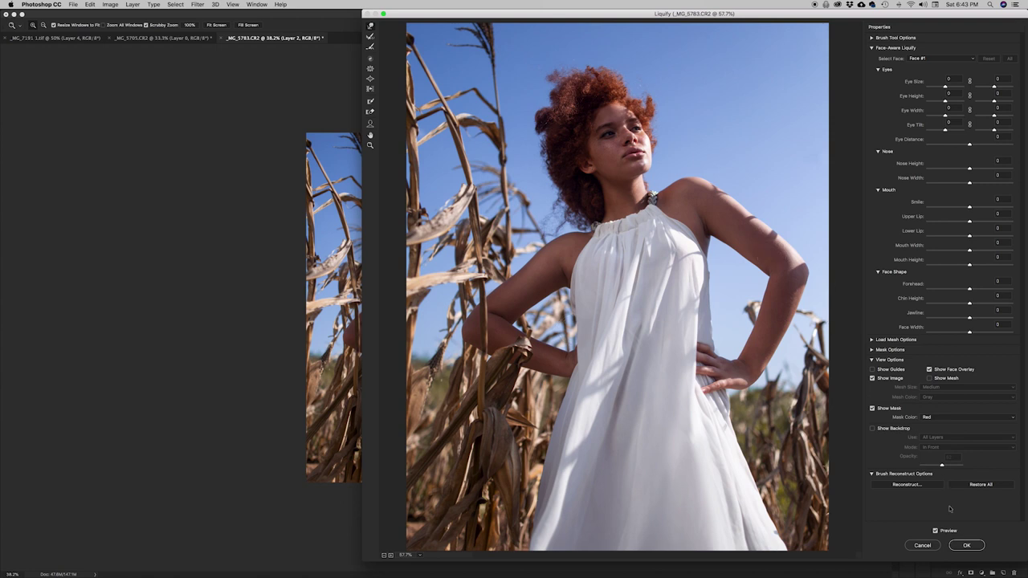
pyautogui.press('Return')
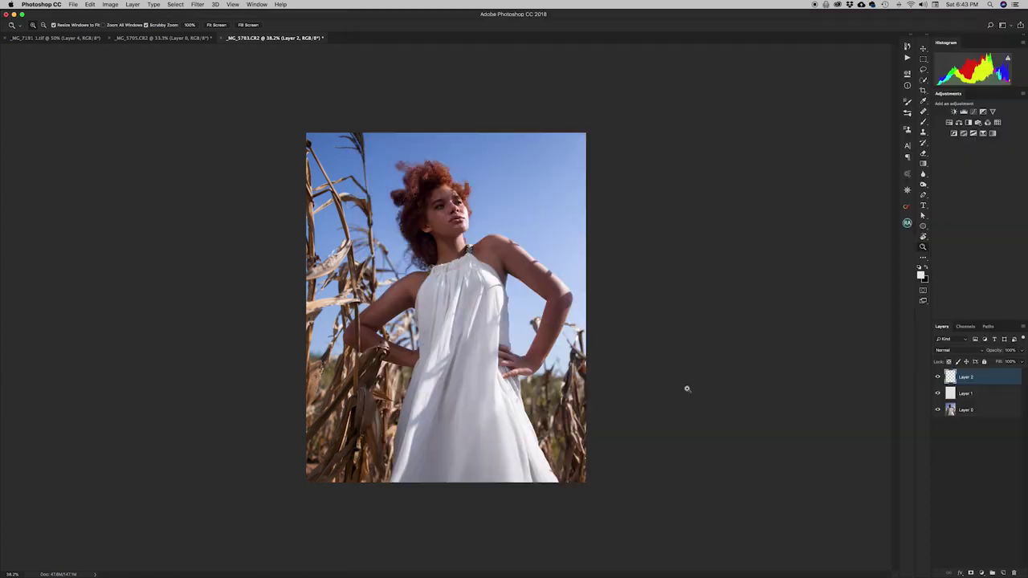
# Step: Compare the photo before and after the Liquify reshaping by toggling the stamped layer's visibility
pyautogui.click(938, 377)
pyautogui.click(937, 377)
pyautogui.click(938, 377)
pyautogui.click(937, 377)
pyautogui.click(937, 378)
pyautogui.click(938, 378)
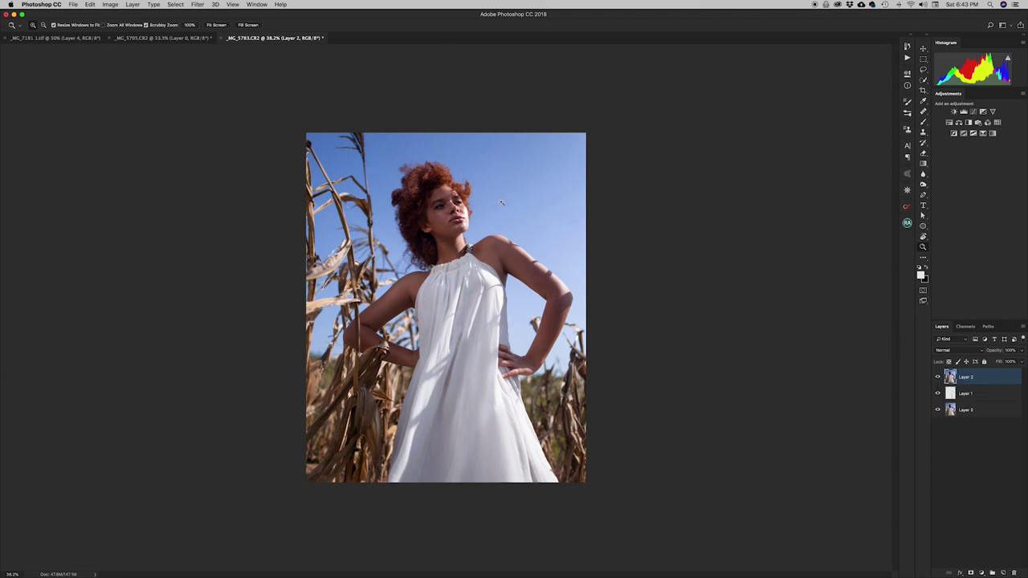
# Step: Run the Dodge and Burn Complete Setup action above the liquified layer
pyautogui.click(907, 58)
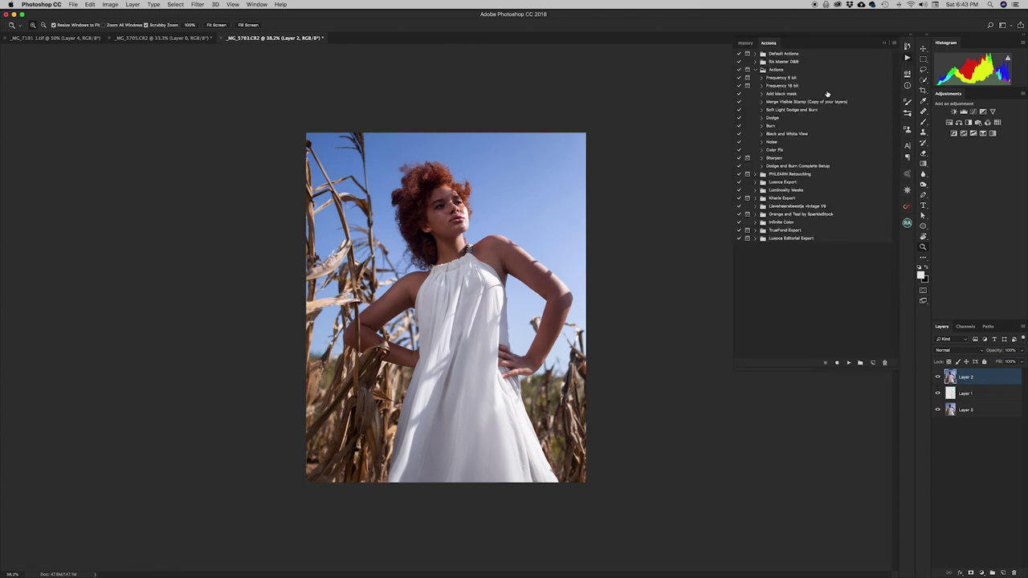
pyautogui.click(780, 166)
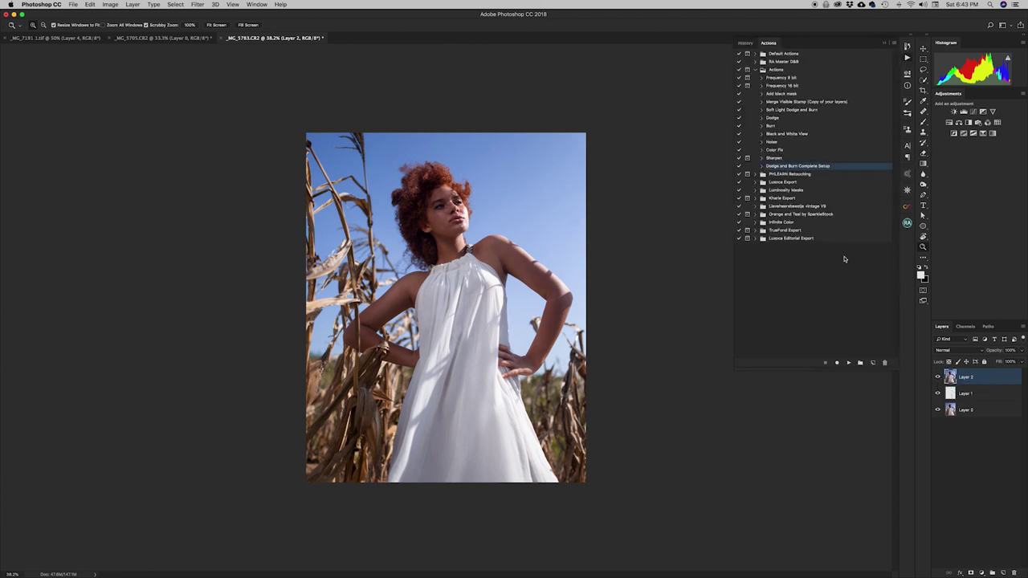
pyautogui.click(848, 362)
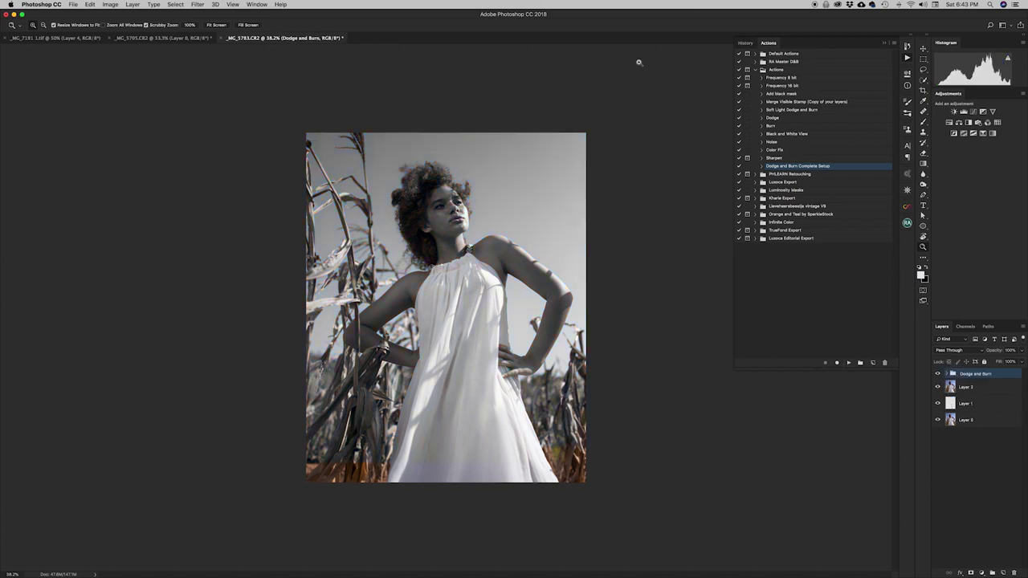
pyautogui.click(883, 44)
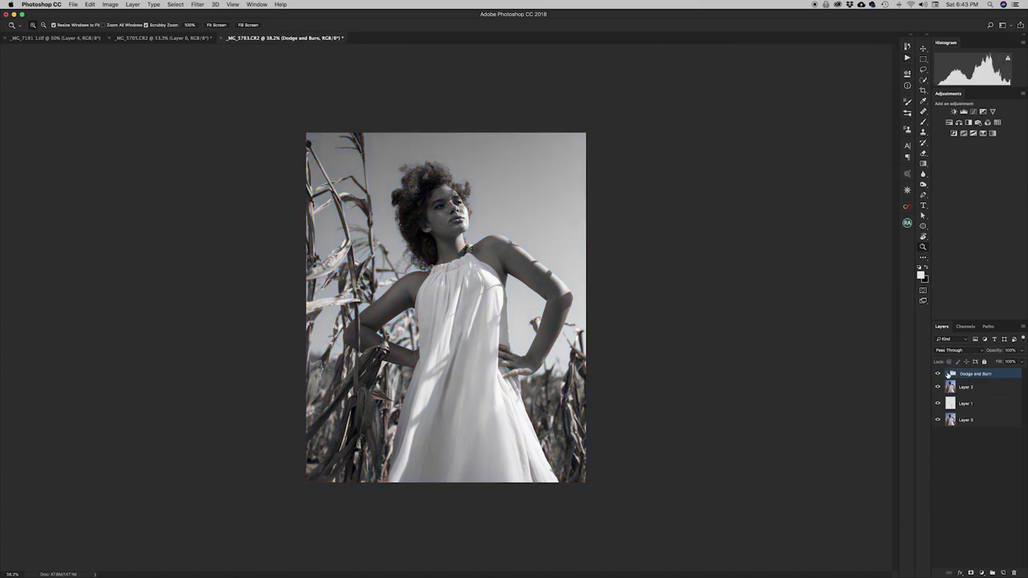
# Step: Expand the Dodge and Burn group, target the Dodge layer's mask, and set the Brush tool's flow to 4%
pyautogui.click(947, 374)
pyautogui.click(974, 419)
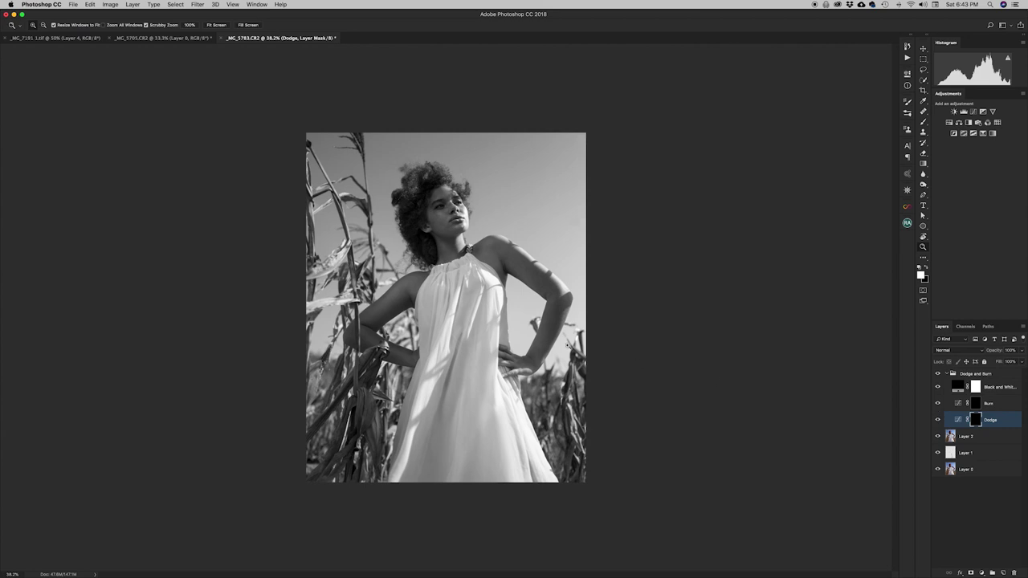
pyautogui.moveTo(454, 233); pyautogui.dragTo(471, 230)
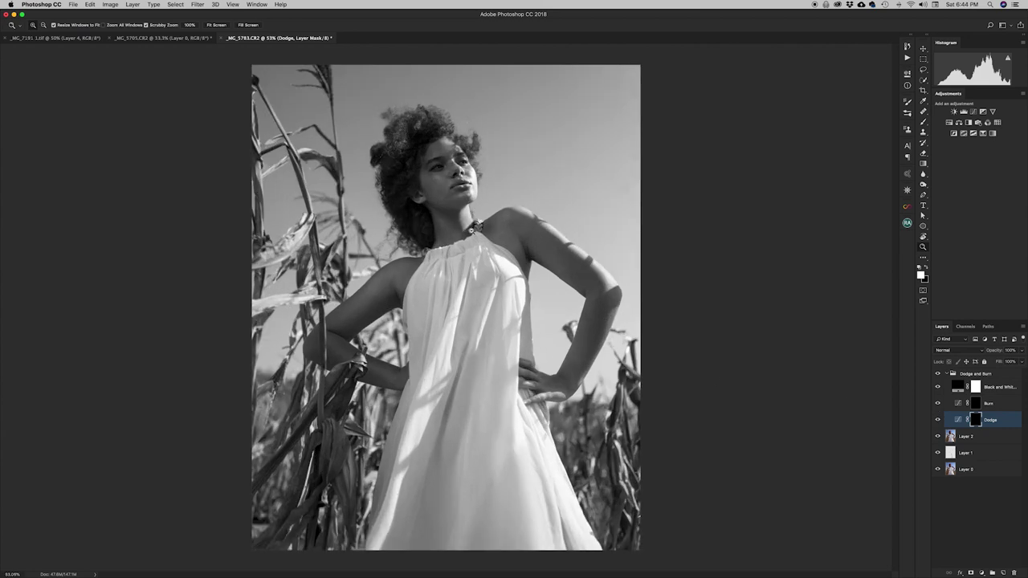
pyautogui.press('b')
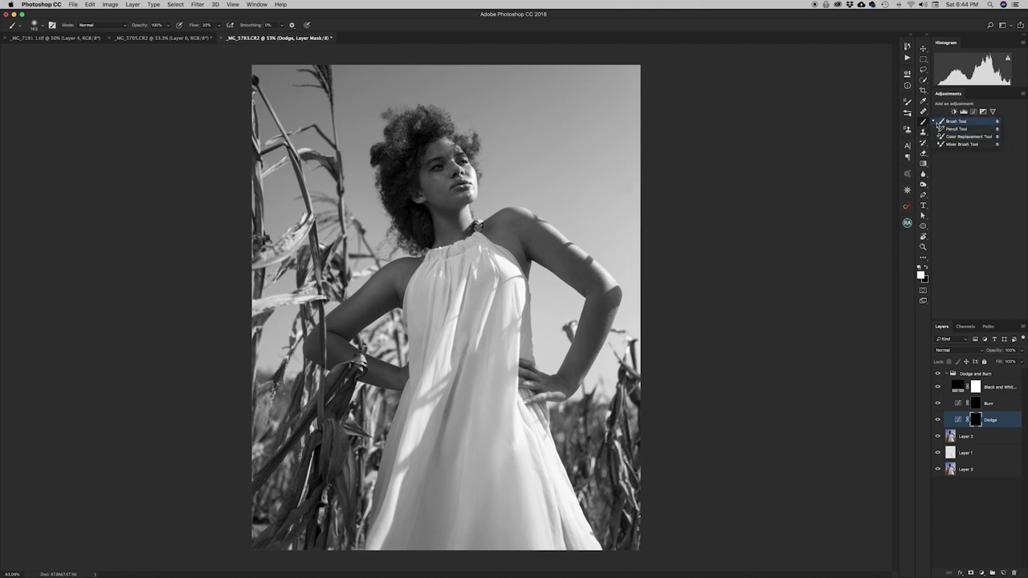
pyautogui.moveTo(195, 25); pyautogui.dragTo(192, 28)
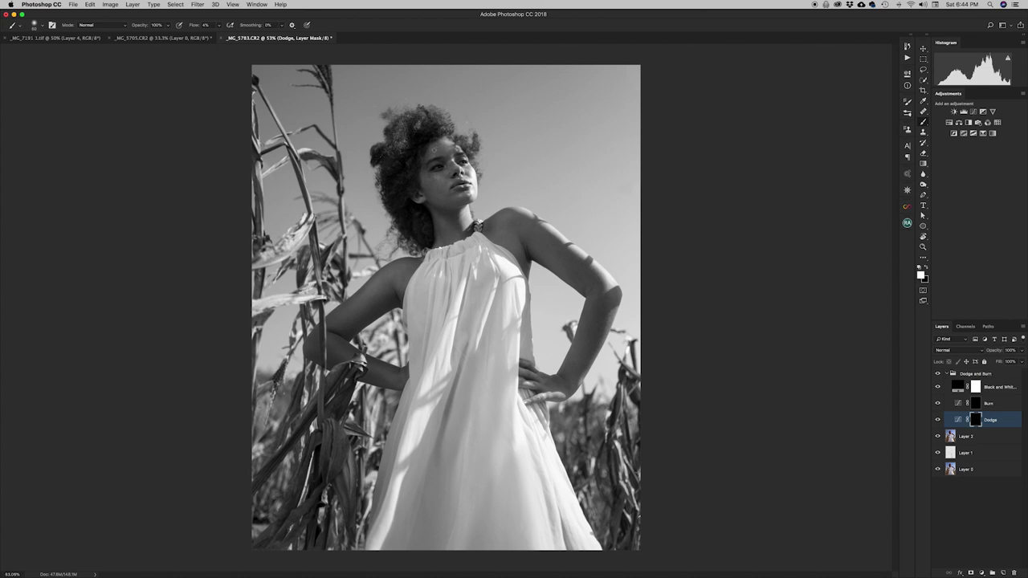
# Step: Compare the photo with and without the Dodge layer
pyautogui.click(937, 419)
pyautogui.click(937, 420)
pyautogui.click(936, 420)
pyautogui.click(936, 420)
# Step: Resize the brush and paint on the Dodge mask to lighten the model's upper arm, forearm and shoulder
pyautogui.press('[')
pyautogui.press(']')
pyautogui.press(']')
pyautogui.press(']')
pyautogui.press(']')
pyautogui.press(']')
pyautogui.press(']')
pyautogui.moveTo(390, 275)
pyautogui.mouseDown()
pyautogui.moveTo(339, 321)
pyautogui.moveTo(352, 313)
pyautogui.mouseUp()
pyautogui.moveTo(334, 351); pyautogui.dragTo(373, 363)
pyautogui.moveTo(518, 218)
pyautogui.mouseDown()
pyautogui.moveTo(533, 243)
pyautogui.moveTo(537, 230)
pyautogui.moveTo(549, 249)
pyautogui.moveTo(525, 239)
pyautogui.moveTo(525, 224)
pyautogui.moveTo(520, 243)
pyautogui.moveTo(500, 231)
pyautogui.moveTo(507, 218)
pyautogui.moveTo(492, 226)
pyautogui.moveTo(553, 257)
pyautogui.mouseUp()
pyautogui.press('[')
pyautogui.press('[')
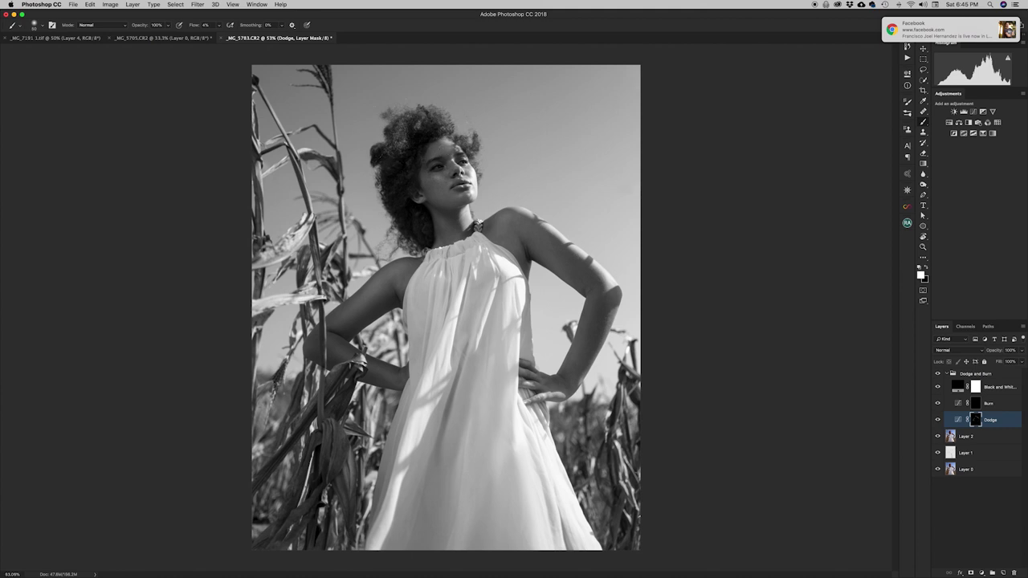
# Step: Check the painted arm and shoulder highlights by toggling the Dodge layer's visibility
pyautogui.click(937, 419)
pyautogui.click(937, 419)
pyautogui.click(937, 419)
pyautogui.click(937, 419)
# Step: Paint on the Burn layer's mask to darken the shadows on the shoulder and bent arm, enlarging the brush between strokes
pyautogui.click(974, 404)
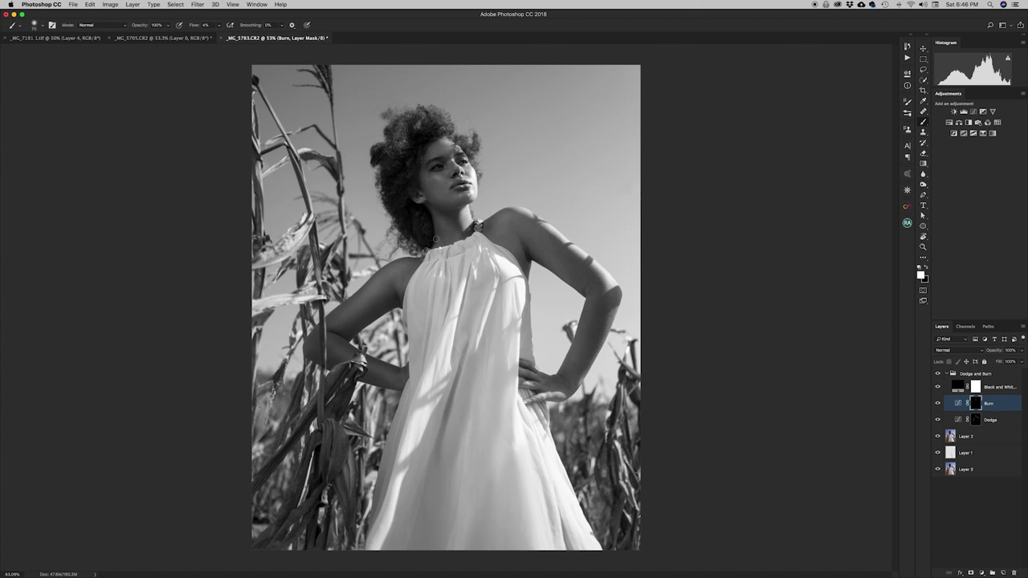
pyautogui.moveTo(520, 241)
pyautogui.mouseDown()
pyautogui.moveTo(525, 261)
pyautogui.moveTo(549, 254)
pyautogui.mouseUp()
pyautogui.press(']')
pyautogui.press(']')
pyautogui.press(']')
pyautogui.press(']')
pyautogui.moveTo(363, 316)
pyautogui.mouseDown()
pyautogui.moveTo(320, 331)
pyautogui.moveTo(359, 355)
pyautogui.moveTo(373, 383)
pyautogui.mouseUp()
# Step: Hide the black-and-white view layer and collapse the Dodge and Burn group
pyautogui.click(936, 387)
pyautogui.click(946, 374)
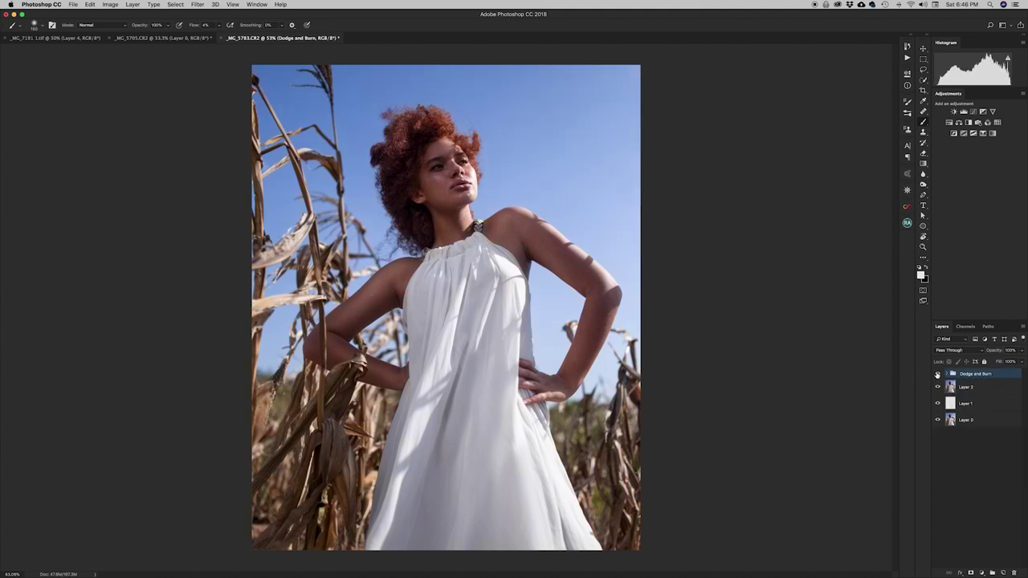
pyautogui.press('z')
pyautogui.moveTo(588, 284); pyautogui.dragTo(555, 284)
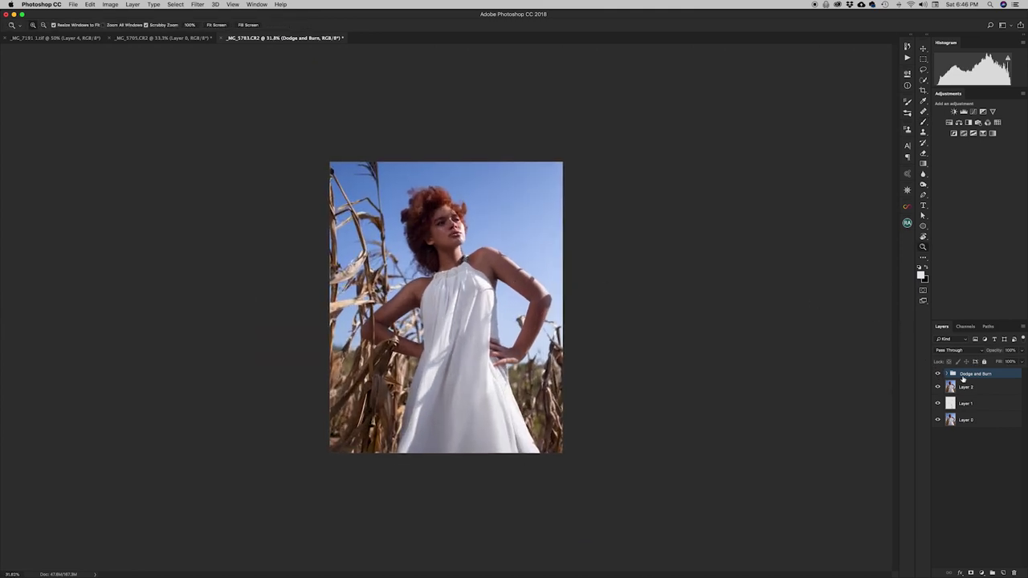
# Step: Lower the Dodge and Burn group's opacity to just under 60%, comparing the photo with and without the group
pyautogui.click(937, 374)
pyautogui.click(937, 375)
pyautogui.click(937, 375)
pyautogui.click(937, 375)
pyautogui.moveTo(992, 351); pyautogui.dragTo(974, 352)
pyautogui.click(938, 375)
pyautogui.click(937, 375)
pyautogui.click(938, 375)
pyautogui.click(938, 375)
# Step: Run the Dodge and Burn Complete Setup action again and hide the new group's black-and-white view layer
pyautogui.click(906, 57)
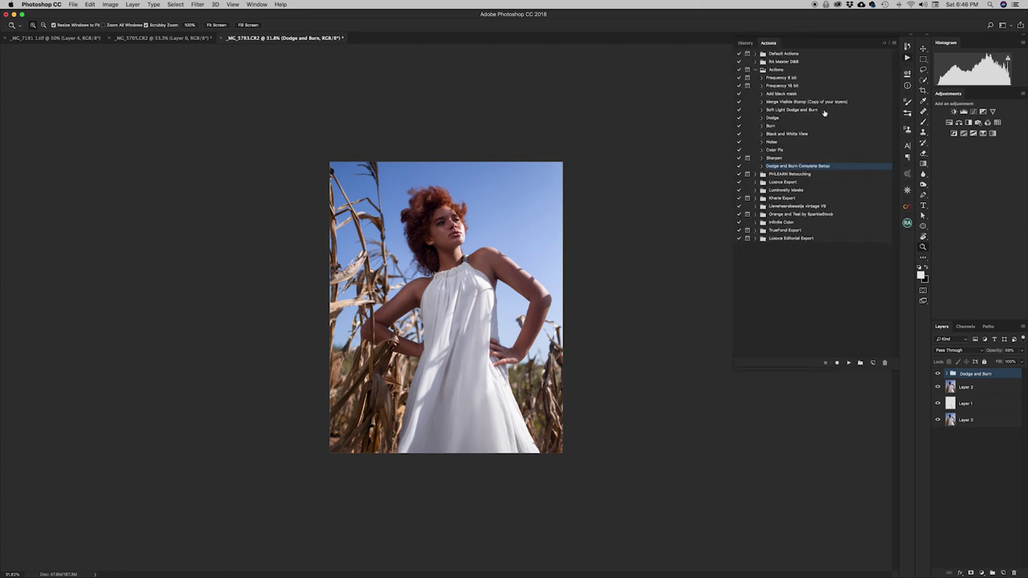
pyautogui.click(848, 362)
pyautogui.click(884, 44)
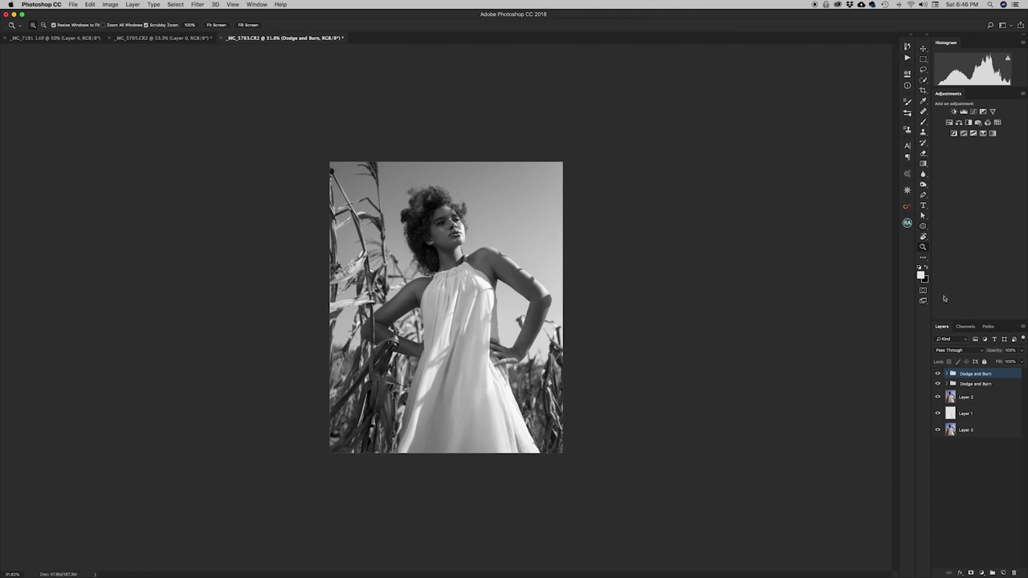
pyautogui.click(952, 374)
pyautogui.click(937, 387)
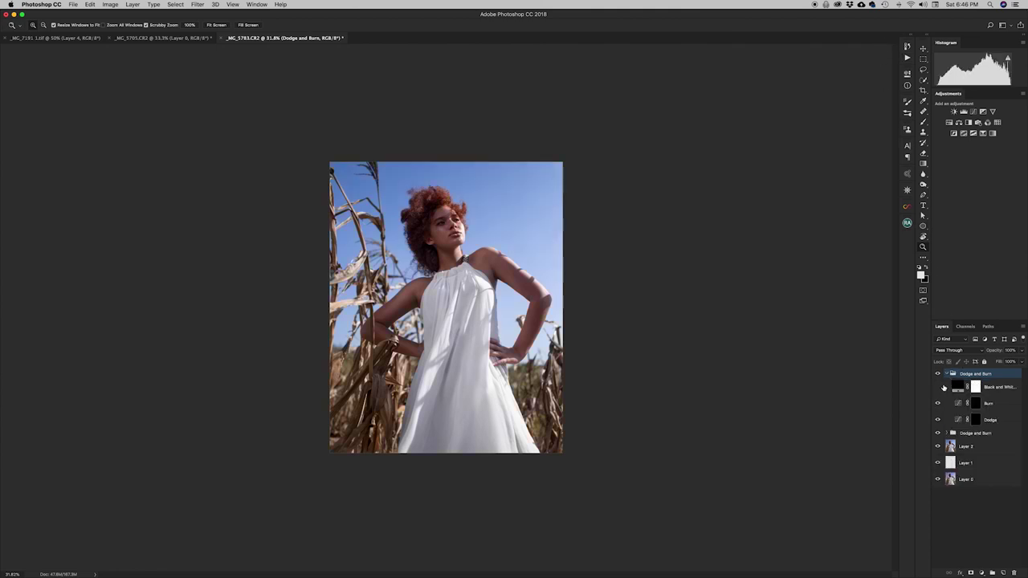
# Step: Paint broad highlights on the new group's Dodge mask over the model's hair, forehead and shoulder
pyautogui.click(975, 419)
pyautogui.press('b')
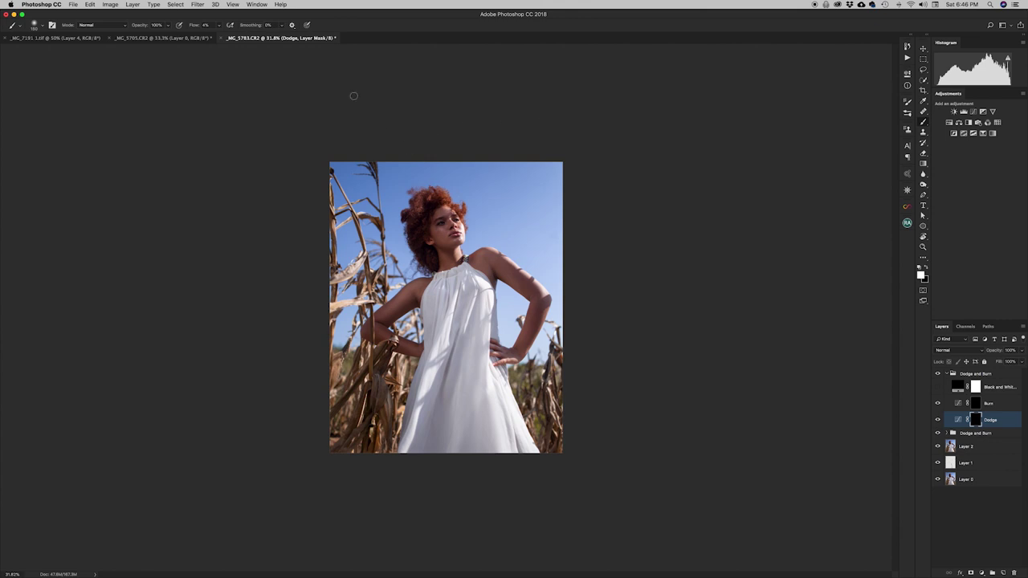
pyautogui.moveTo(440, 201); pyautogui.dragTo(443, 208)
pyautogui.moveTo(447, 215); pyautogui.dragTo(443, 218)
pyautogui.moveTo(483, 252); pyautogui.dragTo(496, 253)
# Step: Paint shadows on the new Burn mask over the face and dress side, then compare the result and collapse the group
pyautogui.click(977, 404)
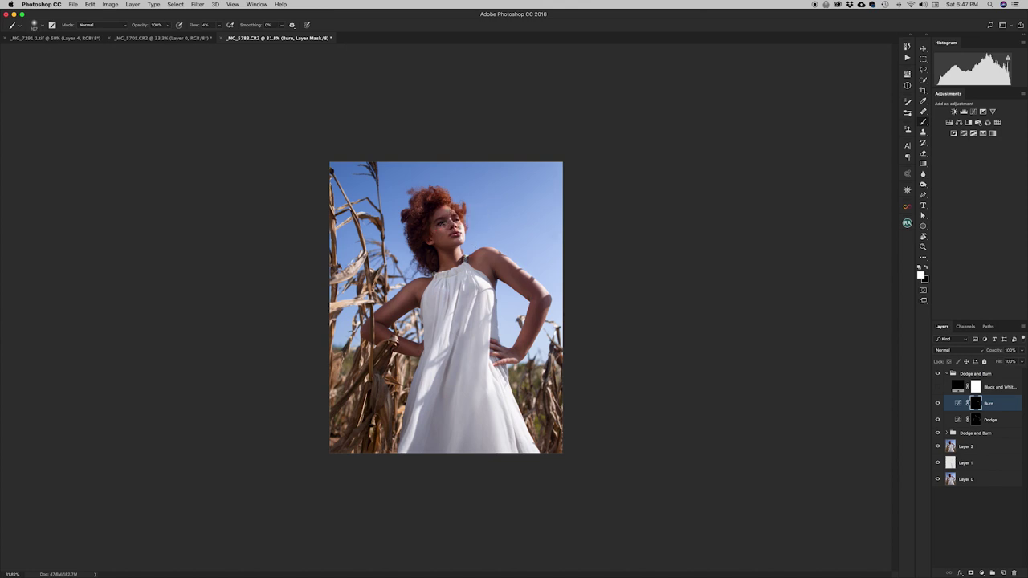
pyautogui.click(440, 220)
pyautogui.moveTo(423, 298); pyautogui.dragTo(428, 298)
pyautogui.click(937, 375)
pyautogui.click(938, 374)
pyautogui.click(943, 374)
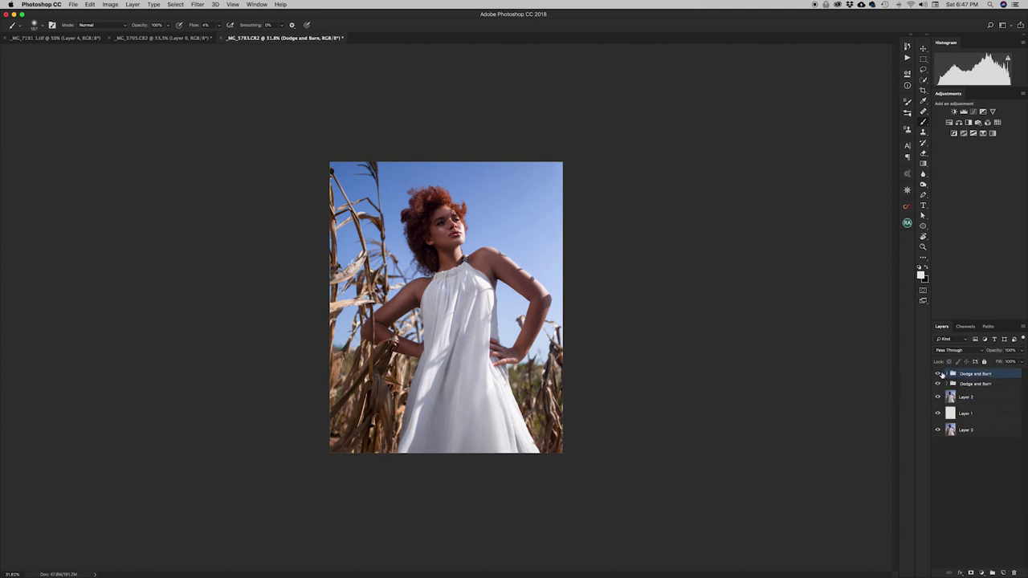
# Step: Lower the upper Dodge and Burn group's opacity to 37%, comparing the retouch against the original photo
pyautogui.moveTo(993, 351); pyautogui.dragTo(979, 353)
pyautogui.keyDown('alt'); pyautogui.click(938, 430); pyautogui.keyUp('alt')
pyautogui.keyDown('alt'); pyautogui.click(938, 430); pyautogui.keyUp('alt')
pyautogui.click(938, 374)
pyautogui.click(938, 374)
pyautogui.moveTo(993, 359); pyautogui.dragTo(980, 354)
# Step: Slightly reduce the lower Dodge and Burn group's opacity and compare the result with the original layer alone
pyautogui.click(973, 383)
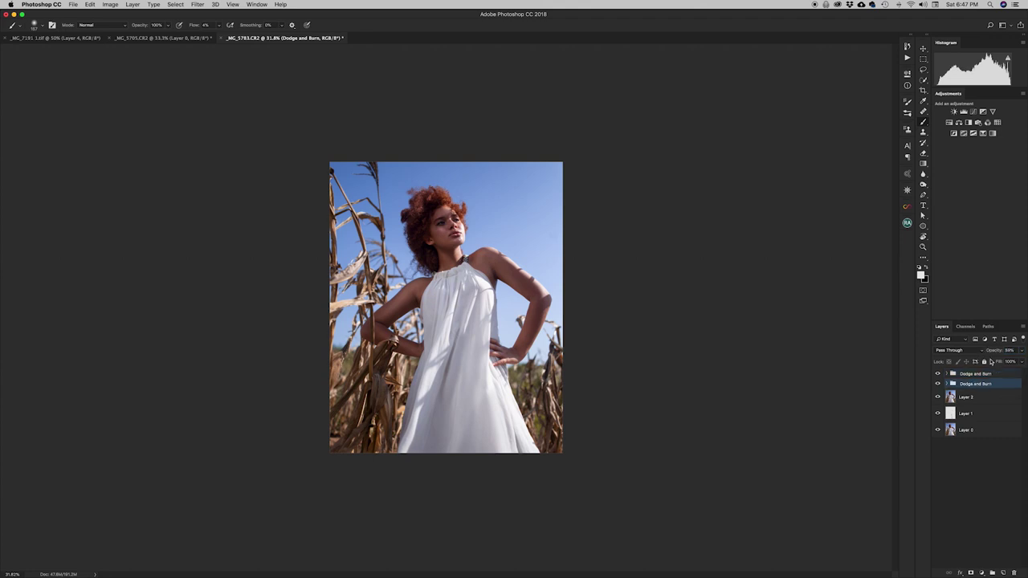
pyautogui.click(992, 352)
pyautogui.moveTo(991, 353); pyautogui.dragTo(986, 354)
pyautogui.keyDown('alt'); pyautogui.click(937, 430); pyautogui.keyUp('alt')
pyautogui.keyDown('alt'); pyautogui.click(937, 429); pyautogui.keyUp('alt')
# Step: Add a Hue/Saturation layer, sample the sky to target Blues, raise their saturation to +23, and compare the effect
pyautogui.click(950, 122)
pyautogui.click(794, 106)
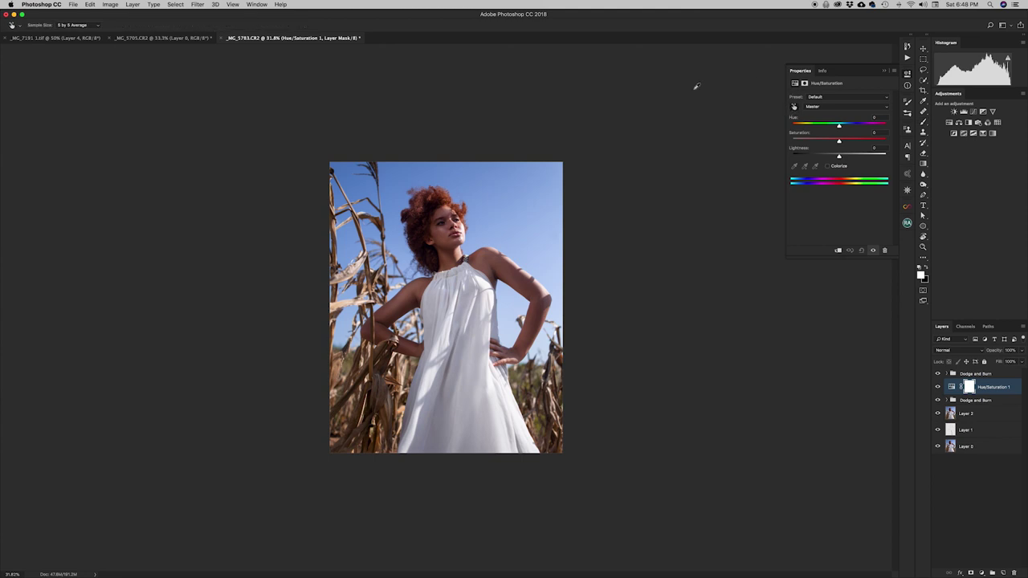
pyautogui.click(397, 176)
pyautogui.moveTo(839, 140); pyautogui.dragTo(849, 140)
pyautogui.click(872, 250)
pyautogui.click(873, 249)
pyautogui.click(873, 250)
pyautogui.click(872, 250)
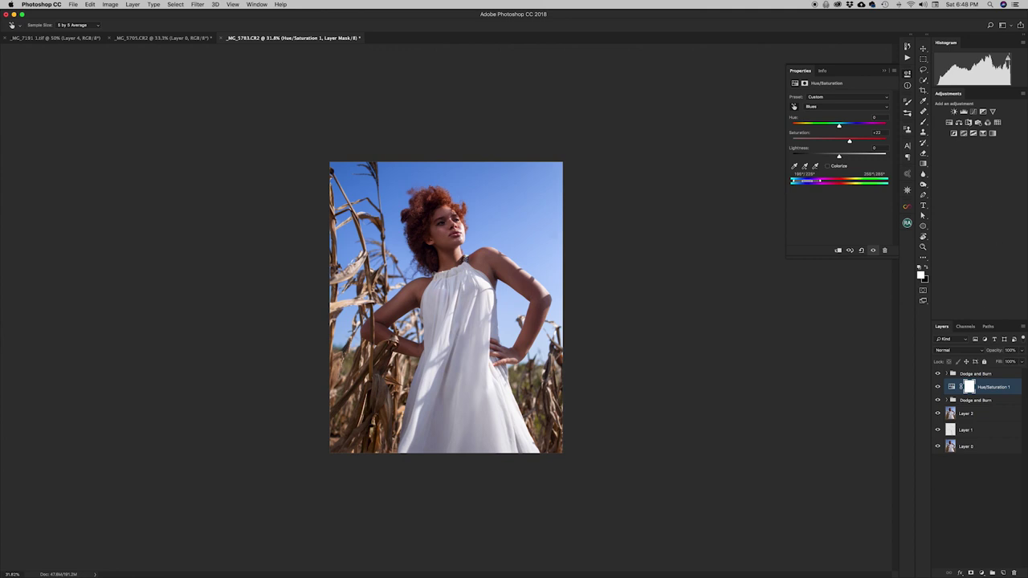
# Step: Add a Curves layer above the top group, move the black point slightly inward and the white point to input 241, and compare
pyautogui.click(974, 374)
pyautogui.press('b')
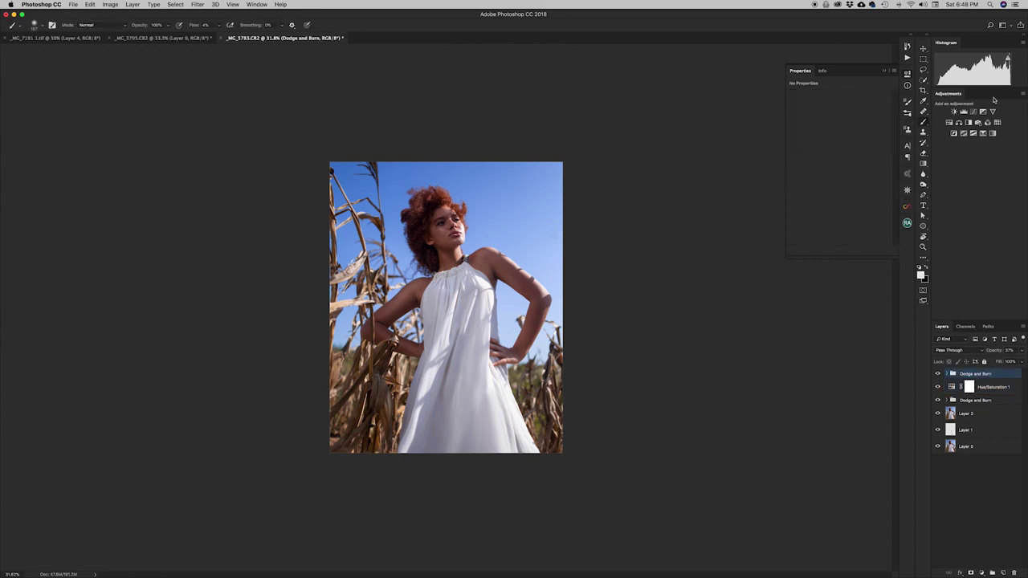
pyautogui.click(973, 113)
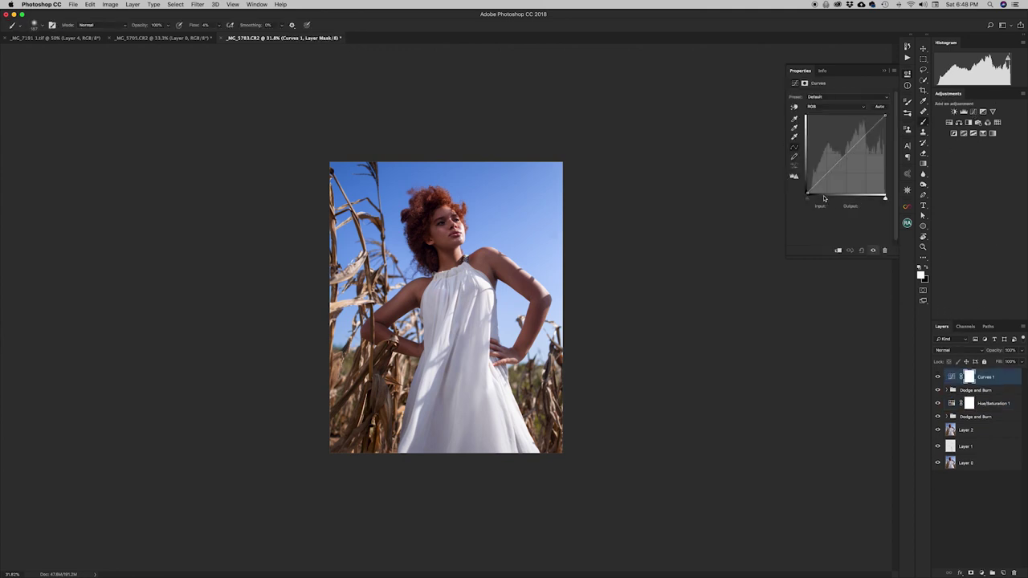
pyautogui.moveTo(808, 199); pyautogui.dragTo(809, 200)
pyautogui.moveTo(809, 199); pyautogui.dragTo(810, 200)
pyautogui.moveTo(883, 199); pyautogui.dragTo(880, 199)
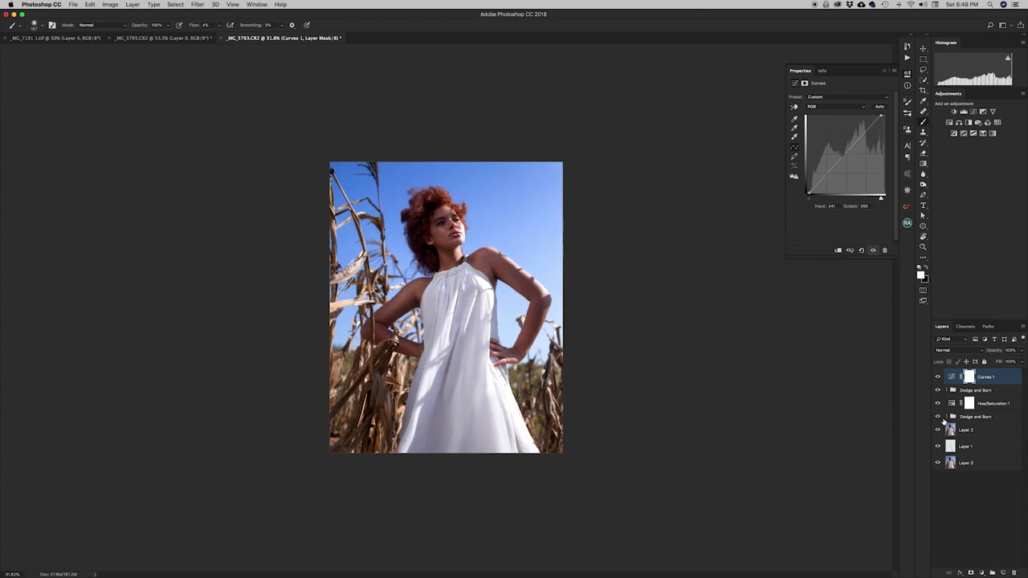
pyautogui.click(938, 376)
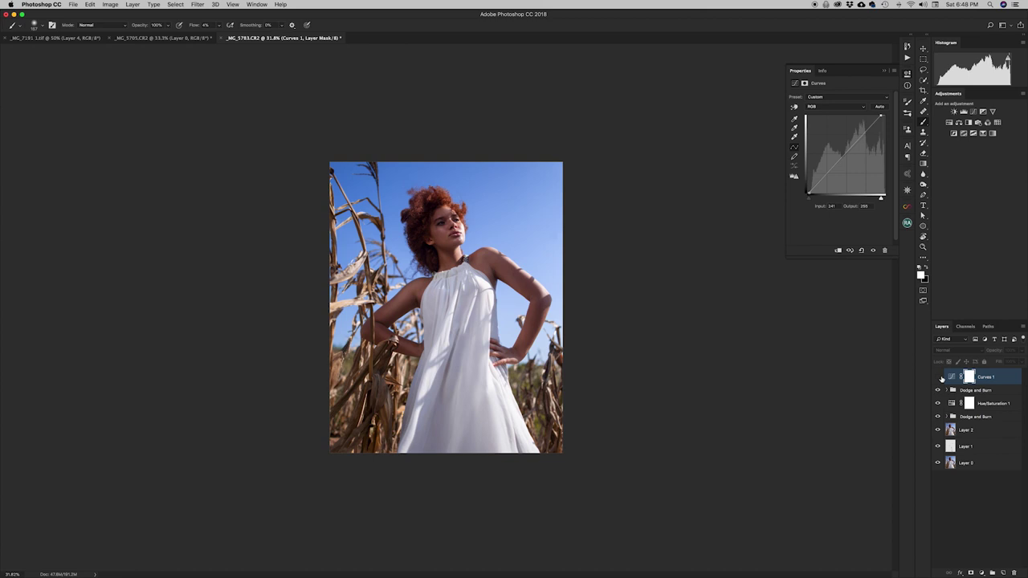
pyautogui.click(938, 376)
pyautogui.click(938, 376)
pyautogui.click(938, 376)
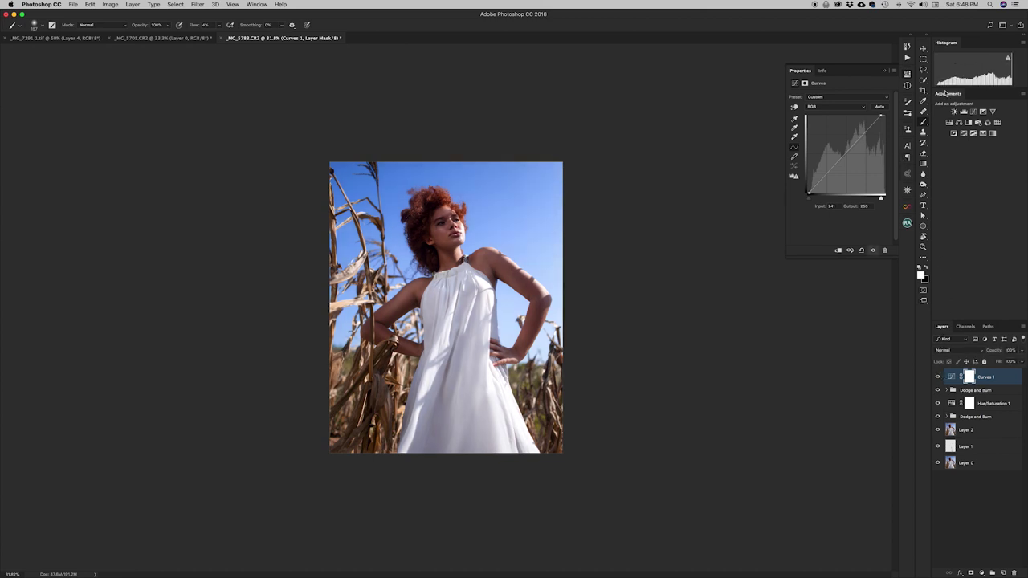
# Step: Add a Selective Color layer and slightly lower Cyan and Yellow in the Blacks
pyautogui.click(984, 134)
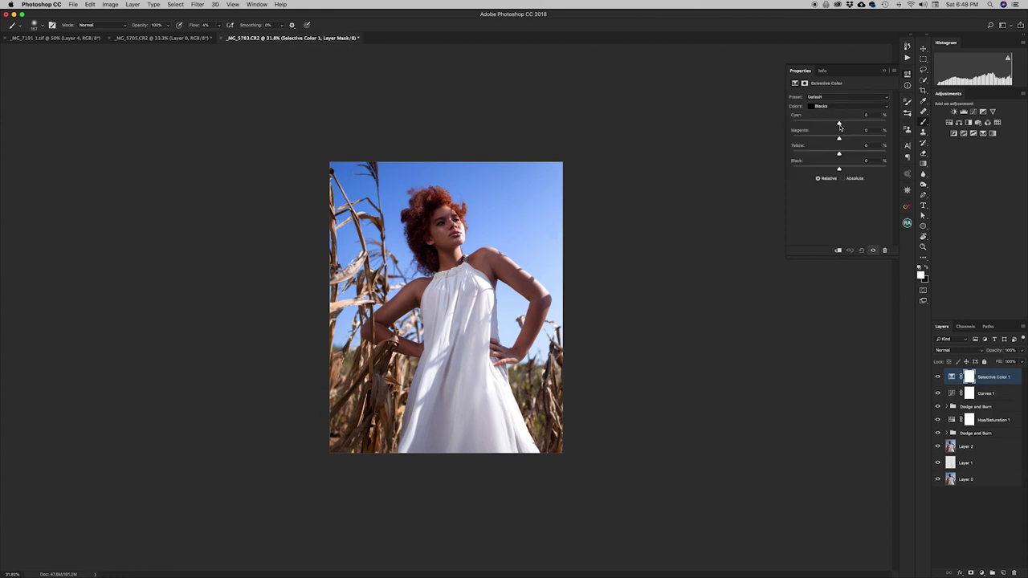
pyautogui.moveTo(839, 124); pyautogui.dragTo(838, 126)
pyautogui.moveTo(840, 155); pyautogui.dragTo(837, 156)
# Step: In the Selective Color Neutrals, slightly lower Cyan and raise Yellow and Magenta, then compare the effect
pyautogui.click(833, 106)
pyautogui.click(832, 100)
pyautogui.moveTo(840, 124); pyautogui.dragTo(838, 125)
pyautogui.moveTo(839, 154); pyautogui.dragTo(842, 155)
pyautogui.moveTo(840, 155); pyautogui.dragTo(841, 156)
pyautogui.moveTo(839, 139); pyautogui.dragTo(841, 139)
pyautogui.click(873, 250)
pyautogui.click(872, 250)
pyautogui.click(873, 252)
pyautogui.click(873, 251)
# Step: In the Selective Color Whites, set Cyan to about +9 and Yellow to about -9, then compare the effect
pyautogui.click(835, 106)
pyautogui.click(837, 98)
pyautogui.moveTo(839, 124); pyautogui.dragTo(836, 159)
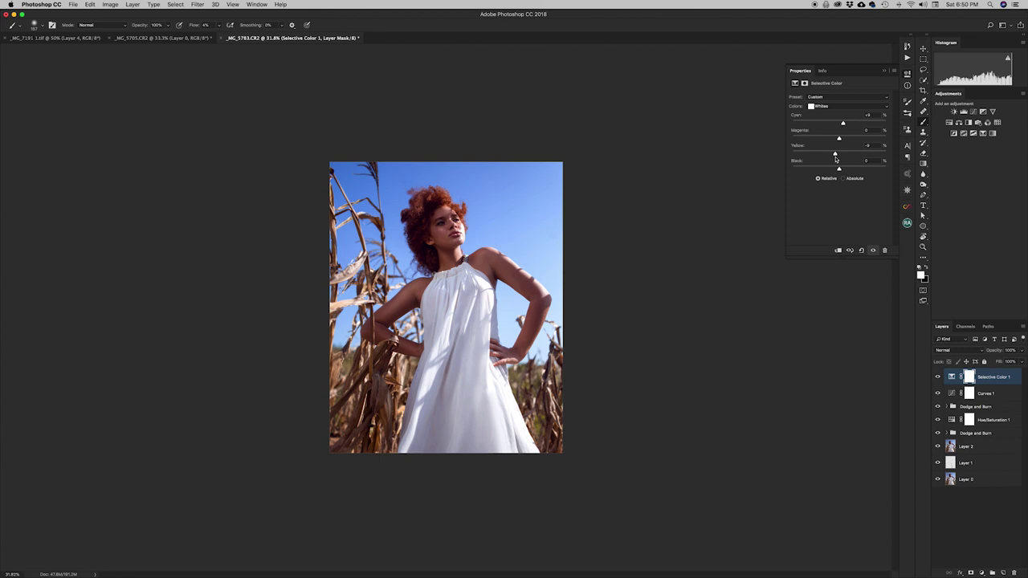
pyautogui.click(873, 251)
pyautogui.click(873, 251)
pyautogui.click(873, 251)
pyautogui.click(874, 251)
pyautogui.click(874, 251)
pyautogui.click(873, 252)
# Step: Add a Gradient Map layer on top and apply the Sepia-Cyan gradient preset
pyautogui.click(992, 133)
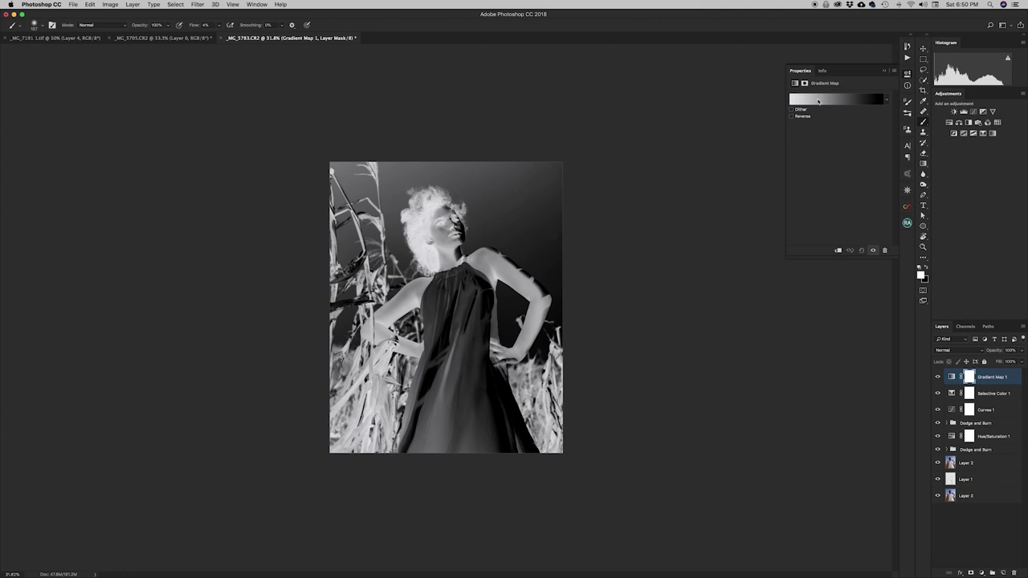
pyautogui.click(819, 102)
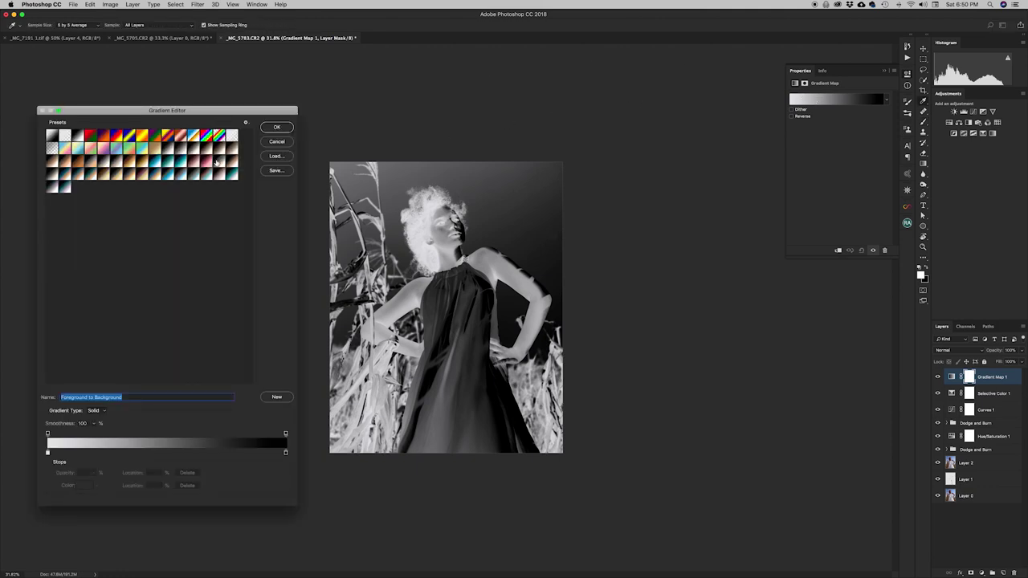
pyautogui.click(205, 164)
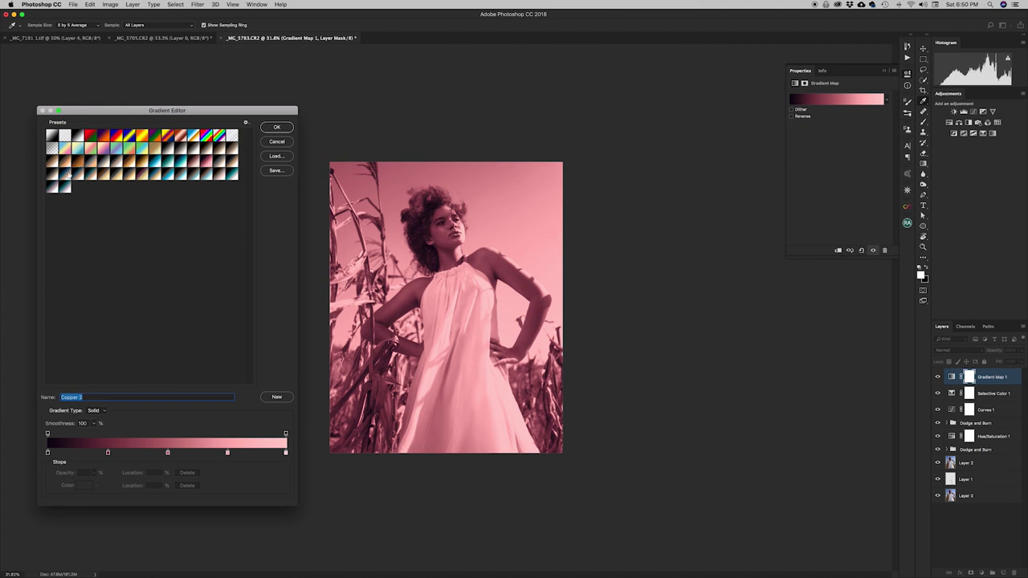
pyautogui.click(69, 174)
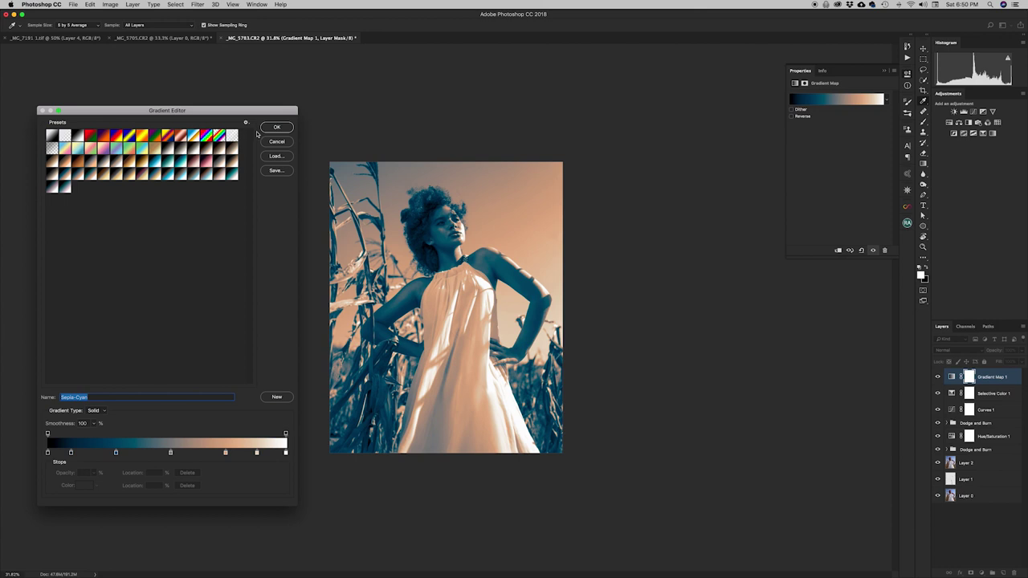
pyautogui.click(276, 127)
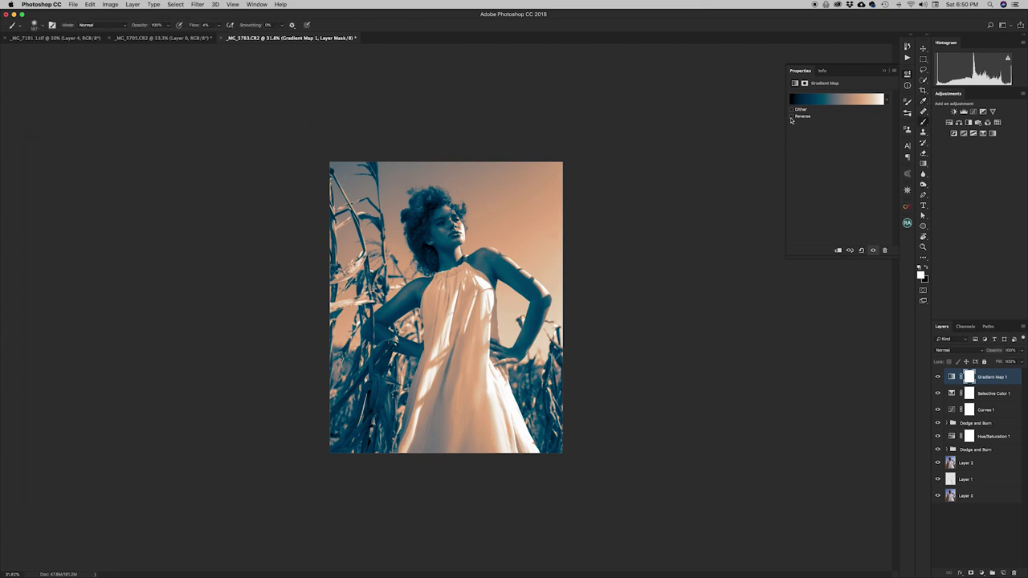
# Step: Try reversing the gradient and blending the Gradient Map layer with Multiply and Soft Light
pyautogui.click(792, 116)
pyautogui.click(791, 116)
pyautogui.click(963, 351)
pyautogui.click(952, 374)
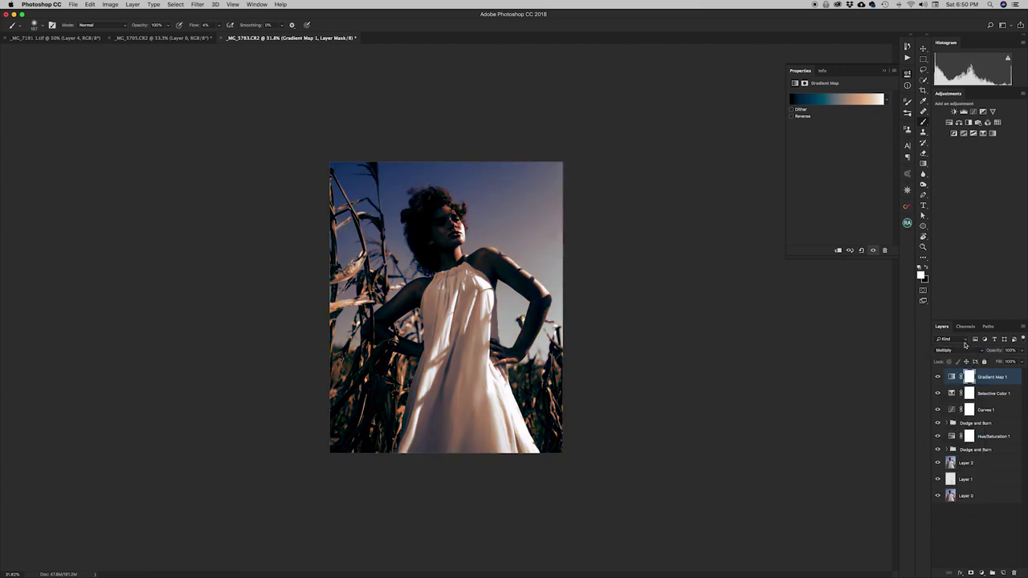
pyautogui.click(963, 350)
pyautogui.click(942, 419)
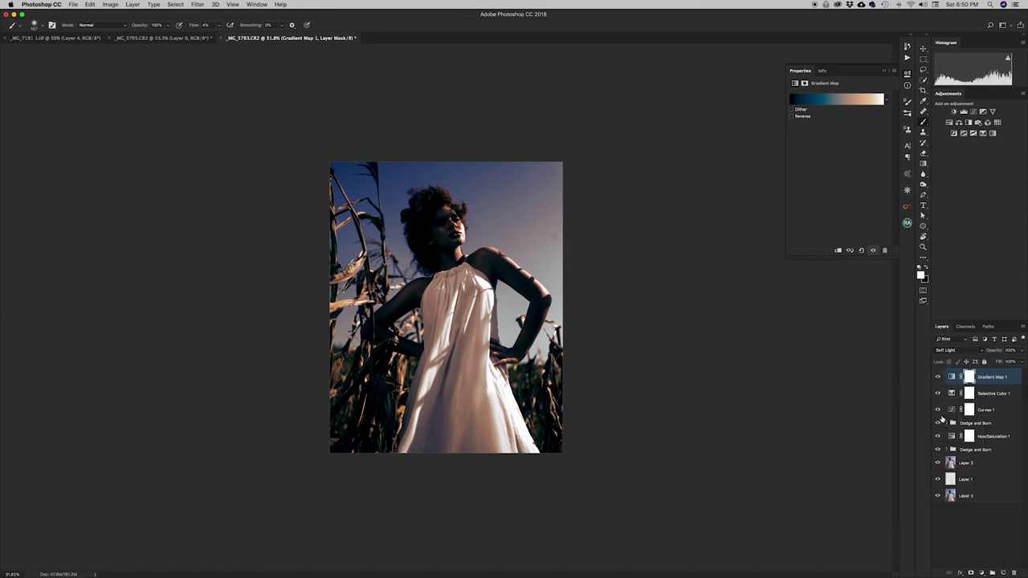
# Step: Set the Gradient Map layer to Color blending at about 8% opacity and reverse its gradient
pyautogui.click(957, 351)
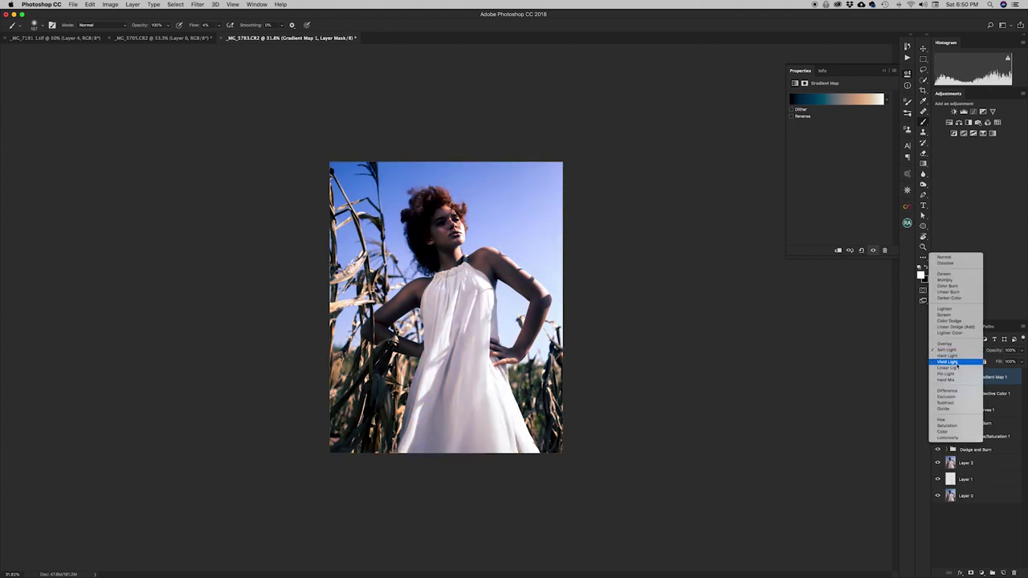
pyautogui.click(945, 427)
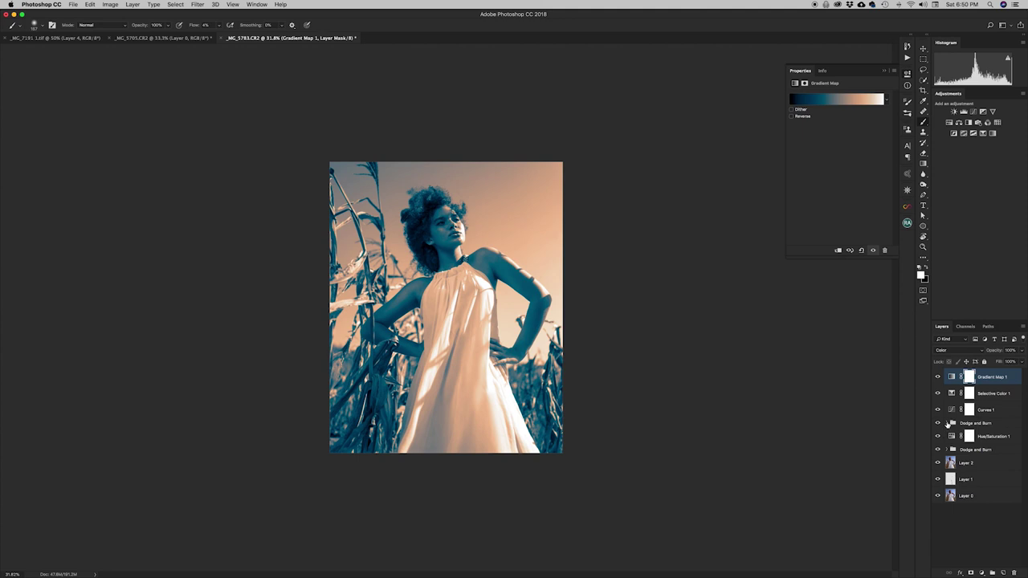
pyautogui.moveTo(994, 352); pyautogui.dragTo(956, 352)
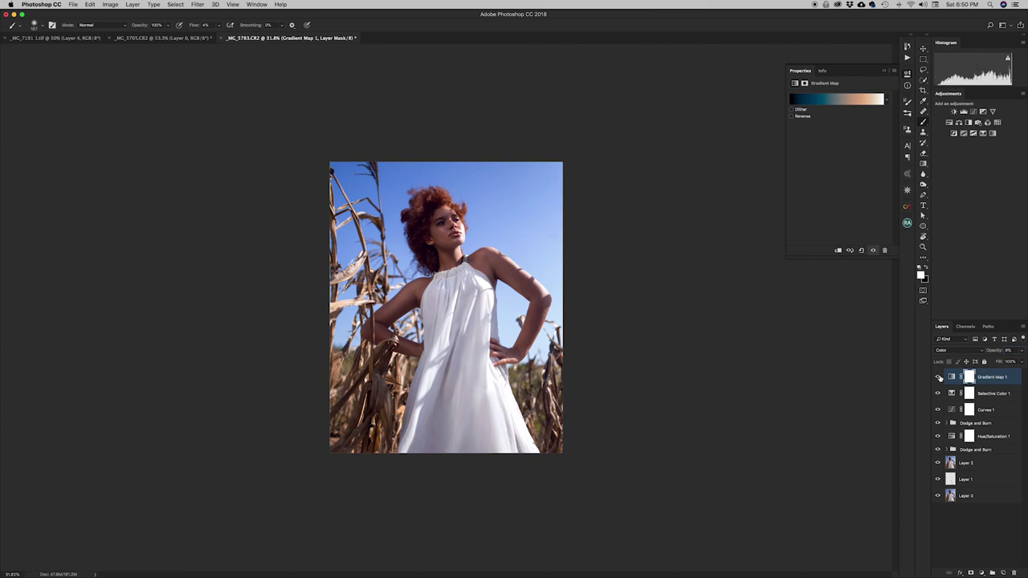
pyautogui.click(939, 377)
pyautogui.click(939, 378)
pyautogui.click(792, 117)
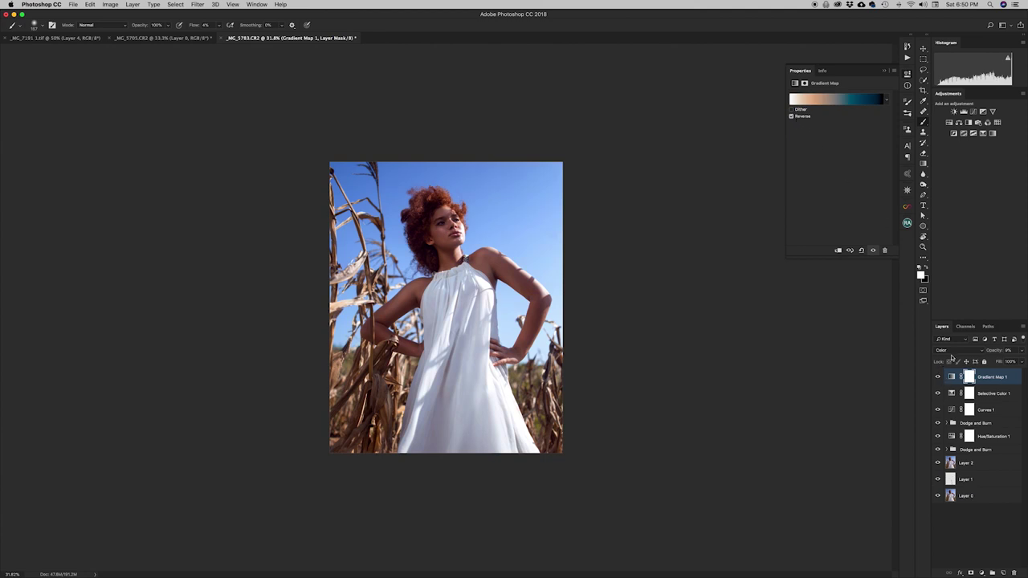
# Step: Set the Gradient Map layer's opacity to about 12%, comparing the portrait with the layer hidden and shown
pyautogui.moveTo(993, 352)
pyautogui.mouseDown()
pyautogui.moveTo(1002, 350)
pyautogui.moveTo(993, 350)
pyautogui.mouseUp()
pyautogui.click(938, 378)
pyautogui.click(937, 378)
pyautogui.moveTo(995, 351); pyautogui.dragTo(996, 352)
pyautogui.click(937, 377)
pyautogui.click(937, 377)
pyautogui.click(938, 378)
pyautogui.click(938, 378)
pyautogui.click(991, 354)
pyautogui.moveTo(992, 353); pyautogui.dragTo(989, 353)
# Step: Add a Curves layer on top, raise the RGB midtones to an output of 175, and invert its mask to black
pyautogui.press('z')
pyautogui.moveTo(512, 252); pyautogui.dragTo(503, 243)
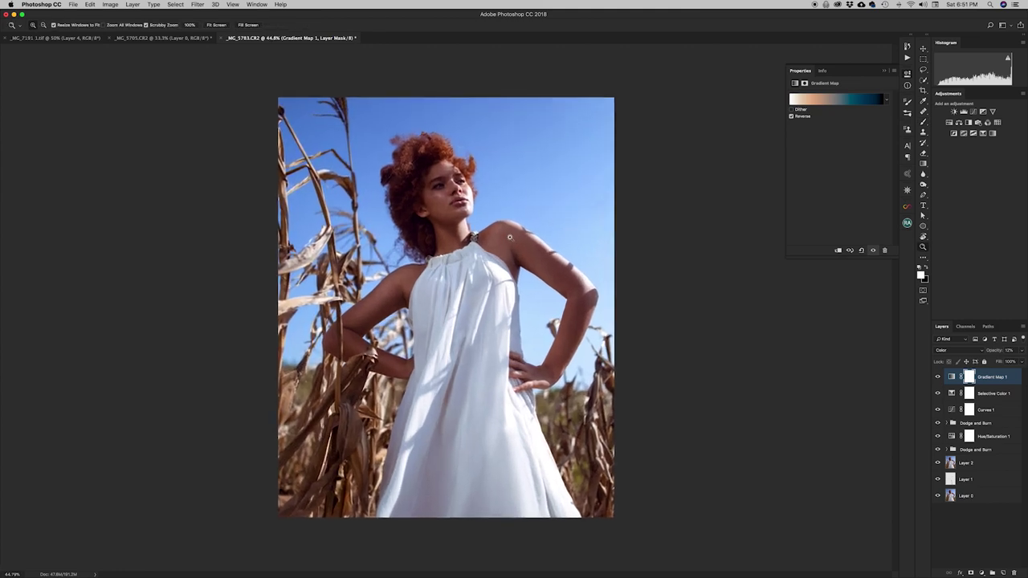
pyautogui.moveTo(439, 186); pyautogui.dragTo(499, 166)
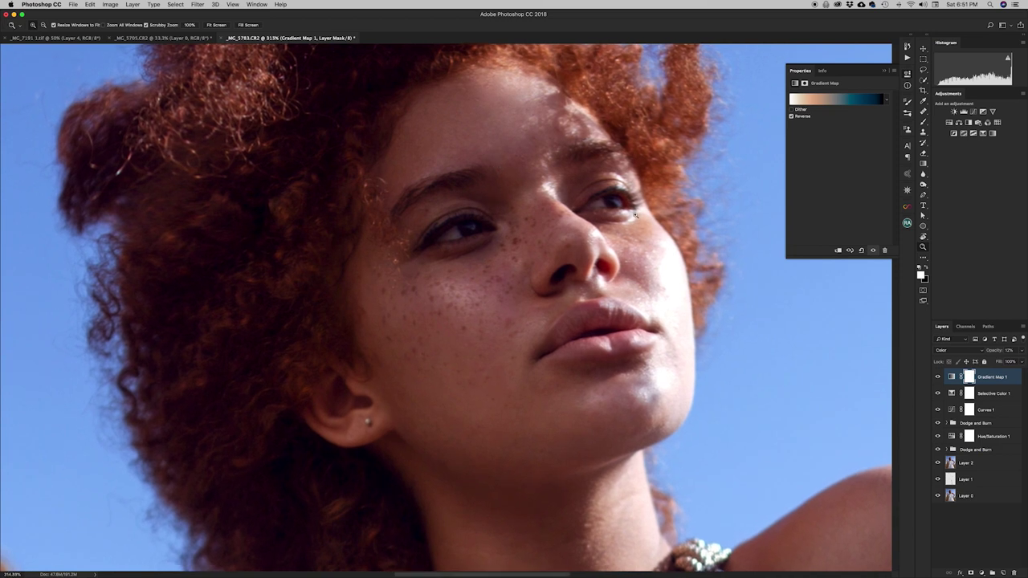
pyautogui.click(974, 112)
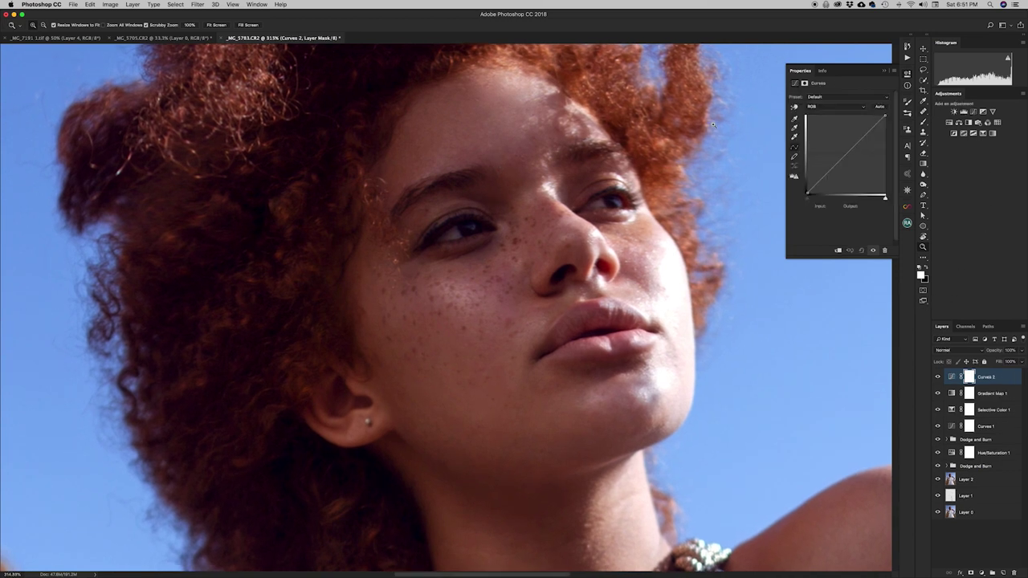
pyautogui.click(794, 107)
pyautogui.moveTo(840, 159); pyautogui.dragTo(833, 139)
pyautogui.press('super+i')
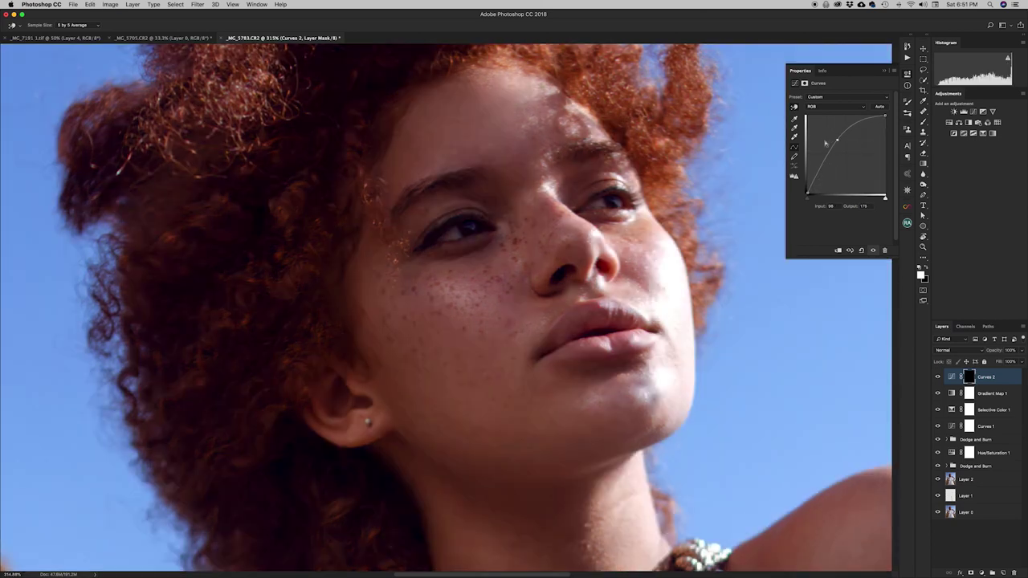
# Step: Paint white over both eyes on the Curves 2 mask with a small brush at about 76% flow
pyautogui.press('b')
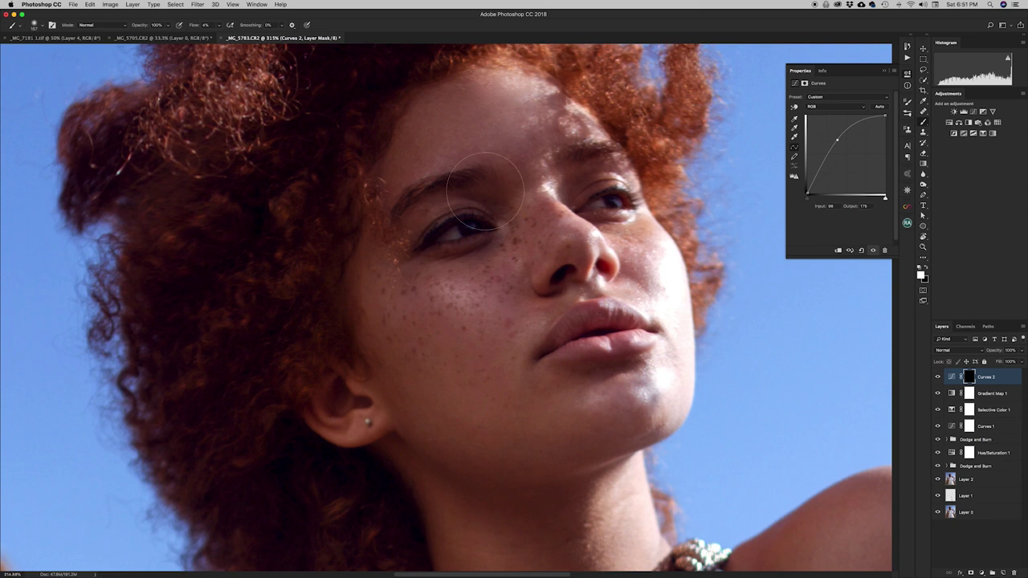
pyautogui.press('[')
pyautogui.press('[')
pyautogui.press('[')
pyautogui.press('[')
pyautogui.press('[')
pyautogui.press('[')
pyautogui.moveTo(472, 227); pyautogui.dragTo(456, 230)
pyautogui.moveTo(194, 25); pyautogui.dragTo(260, 25)
pyautogui.moveTo(476, 224); pyautogui.dragTo(452, 232)
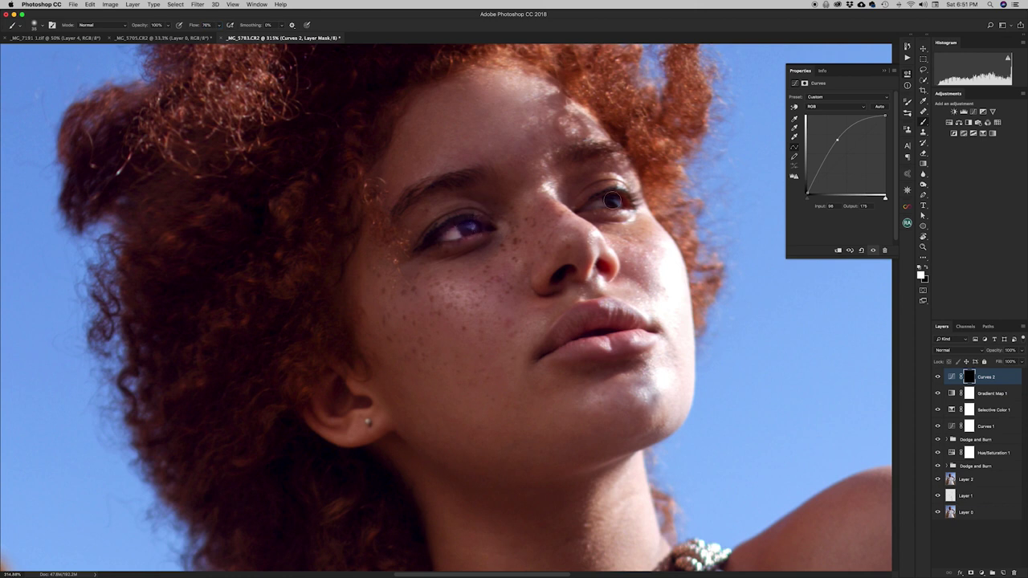
pyautogui.moveTo(610, 201); pyautogui.dragTo(618, 200)
# Step: Lower the Curves 2 layer's opacity to about 20% and compare the eyes with it hidden and shown
pyautogui.press('z')
pyautogui.moveTo(610, 250); pyautogui.dragTo(552, 256)
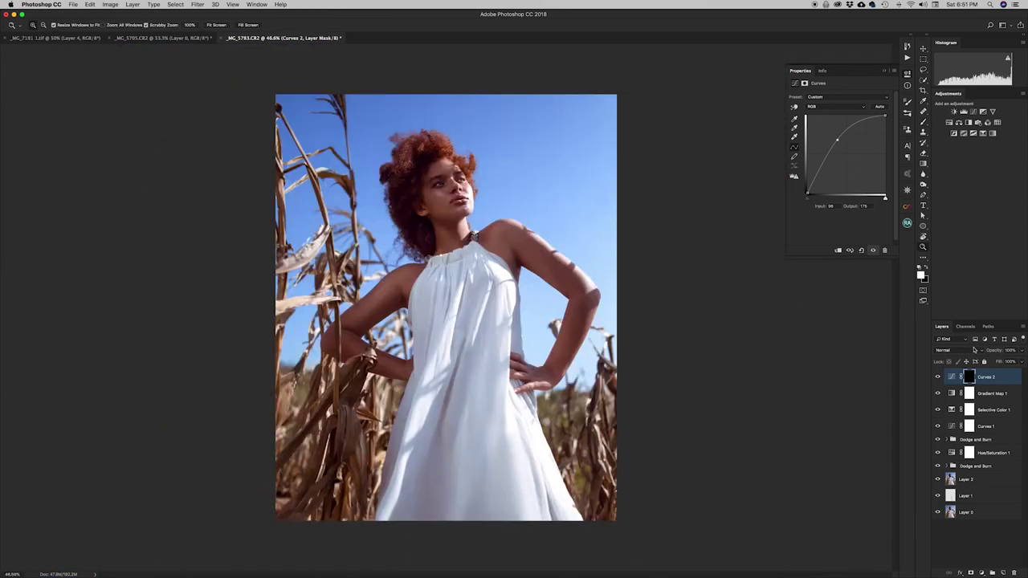
pyautogui.moveTo(993, 351); pyautogui.dragTo(961, 348)
pyautogui.click(937, 376)
pyautogui.click(937, 376)
pyautogui.click(937, 376)
pyautogui.click(937, 377)
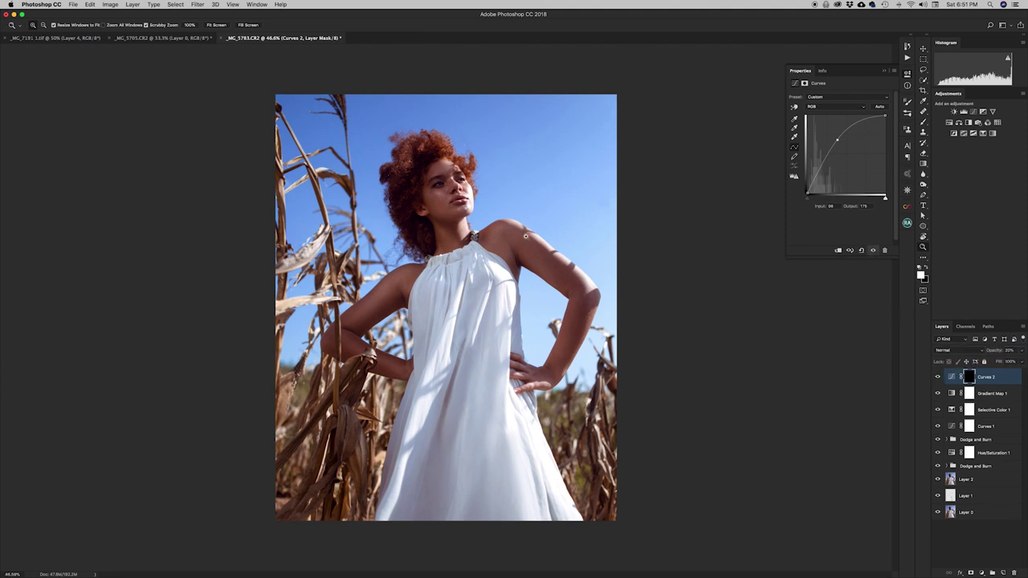
pyautogui.moveTo(436, 186); pyautogui.dragTo(468, 201)
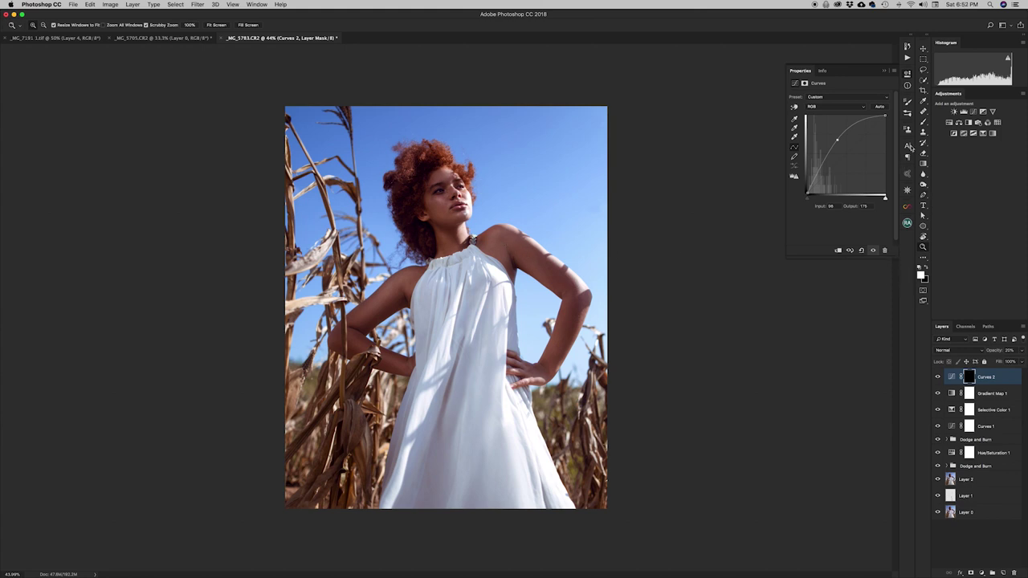
# Step: Run the Noise action to add a grain layer on top and compare the image with and without it
pyautogui.click(907, 58)
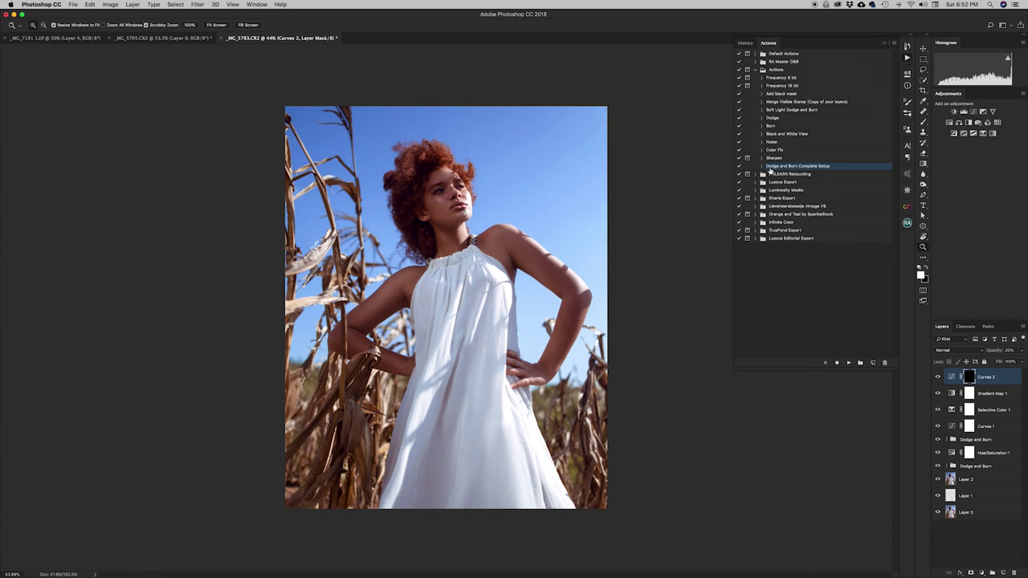
pyautogui.click(773, 143)
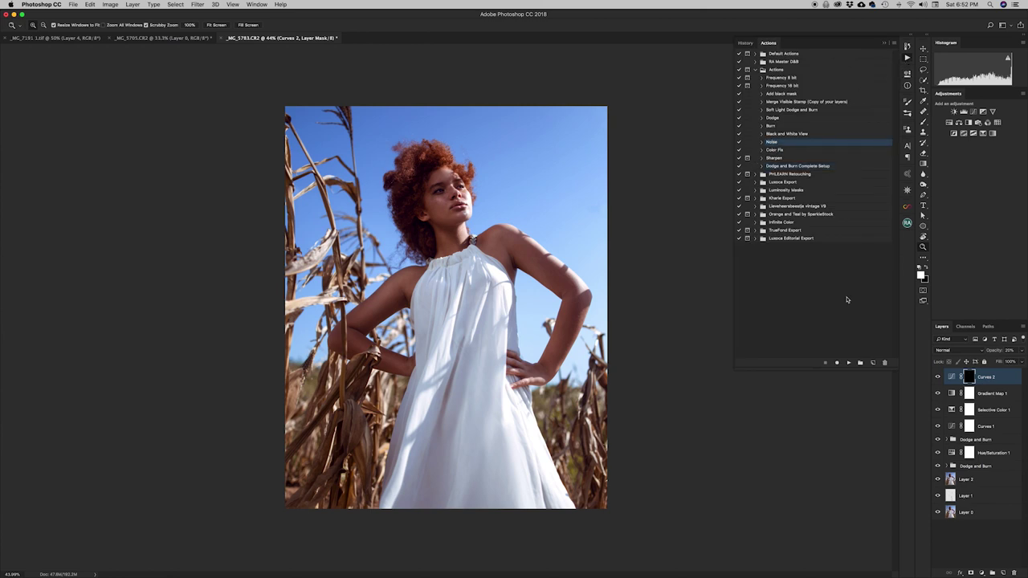
pyautogui.click(848, 362)
pyautogui.moveTo(455, 195); pyautogui.dragTo(506, 188)
pyautogui.press('super+0')
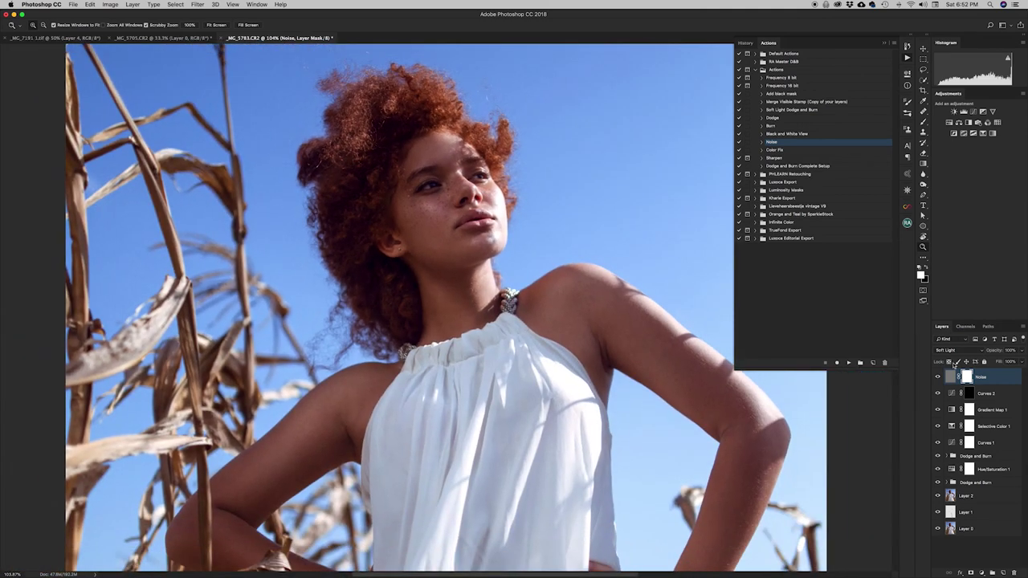
pyautogui.click(938, 377)
pyautogui.click(937, 378)
pyautogui.moveTo(557, 246); pyautogui.dragTo(525, 257)
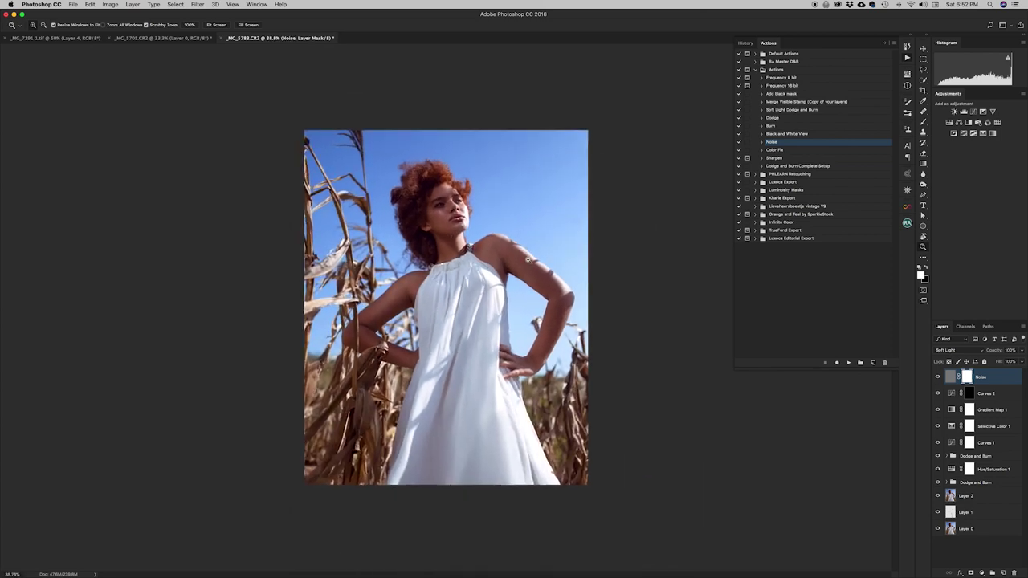
# Step: Save the portrait as _MG_5783.tif in TIFF format with layers, no image compression and RLE layer compression
pyautogui.press('super+shift+s')
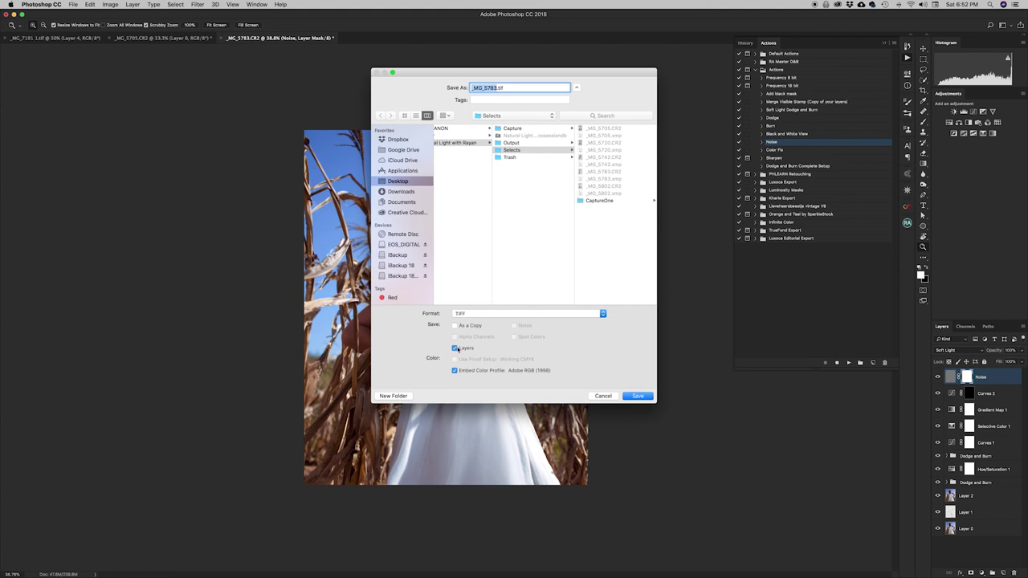
pyautogui.click(643, 397)
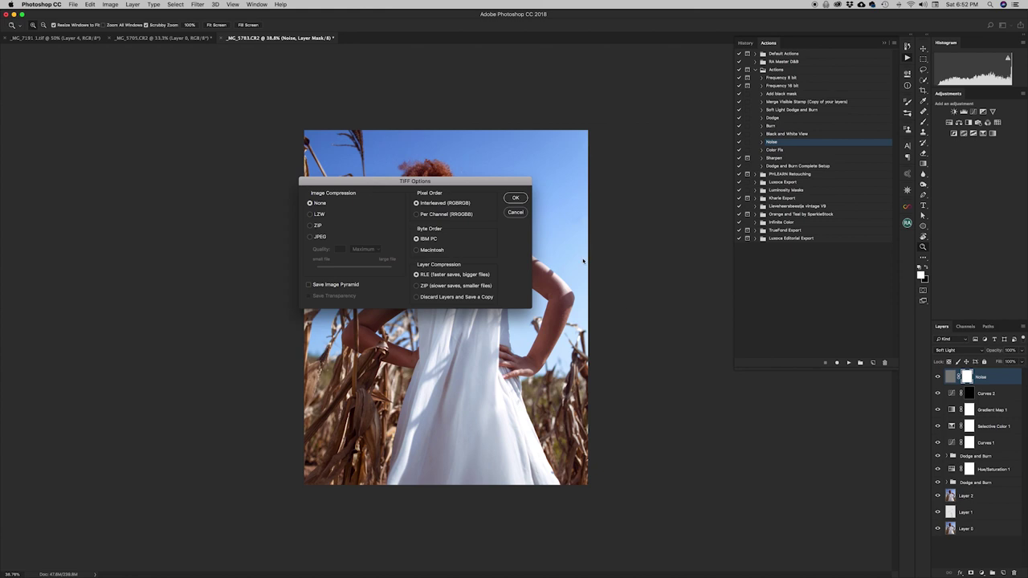
pyautogui.click(512, 200)
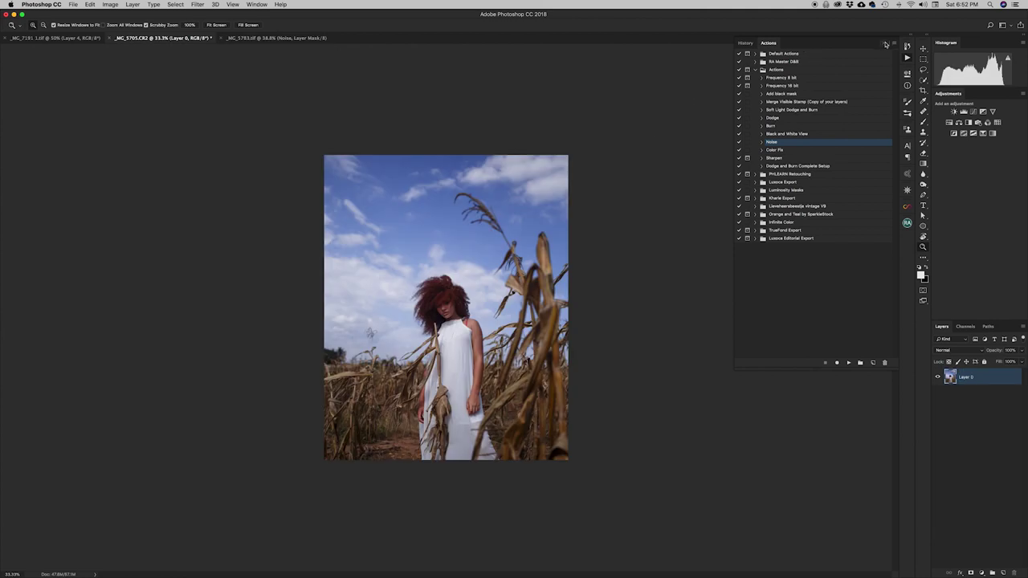
# Step: Duplicate the base layer of _MG_5705.CR2 and open the copy in the Liquify filter
pyautogui.click(884, 43)
pyautogui.moveTo(448, 316)
pyautogui.mouseDown()
pyautogui.moveTo(495, 305)
pyautogui.moveTo(467, 319)
pyautogui.mouseUp()
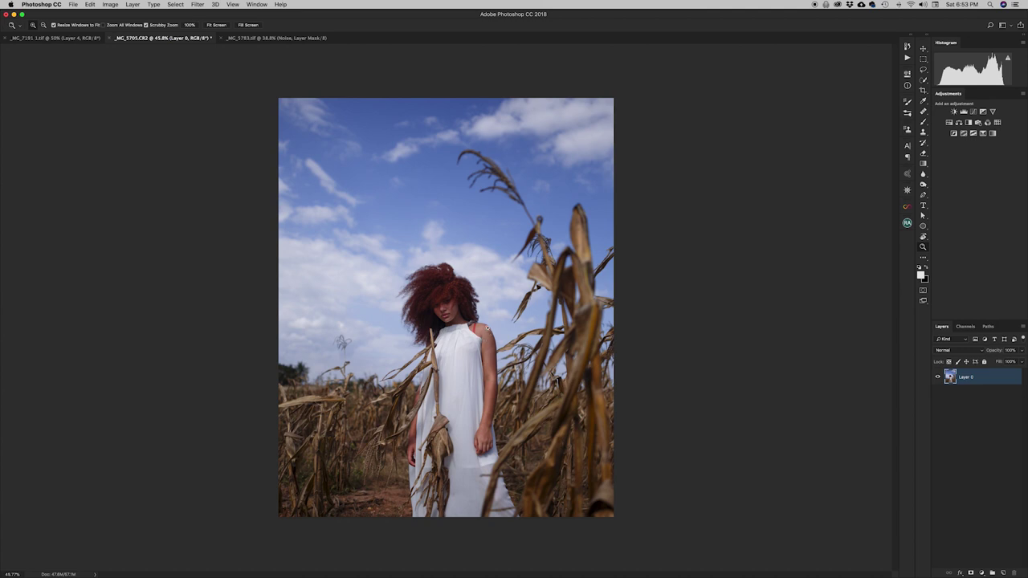
pyautogui.press('super+j')
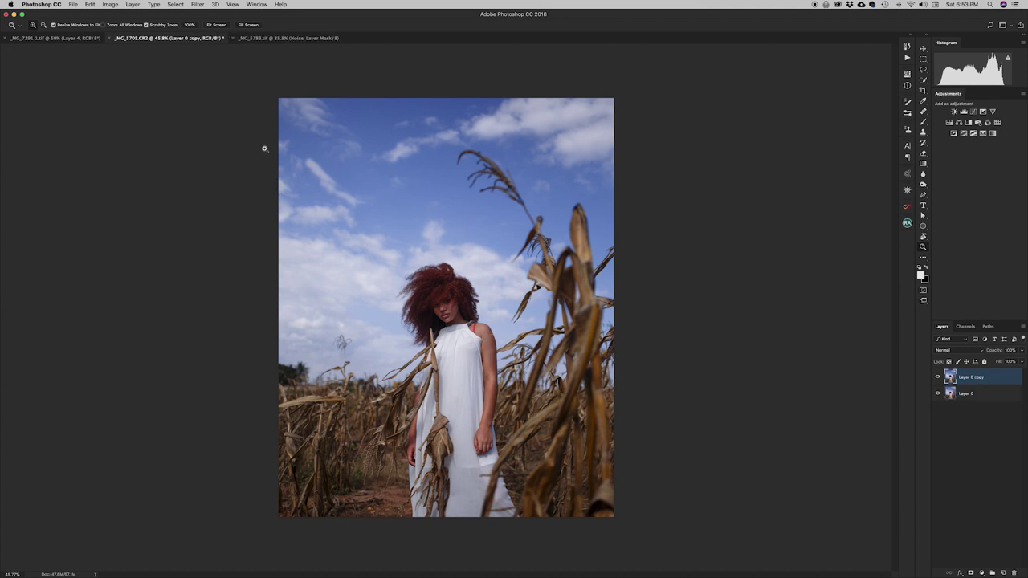
pyautogui.click(196, 5)
pyautogui.click(214, 70)
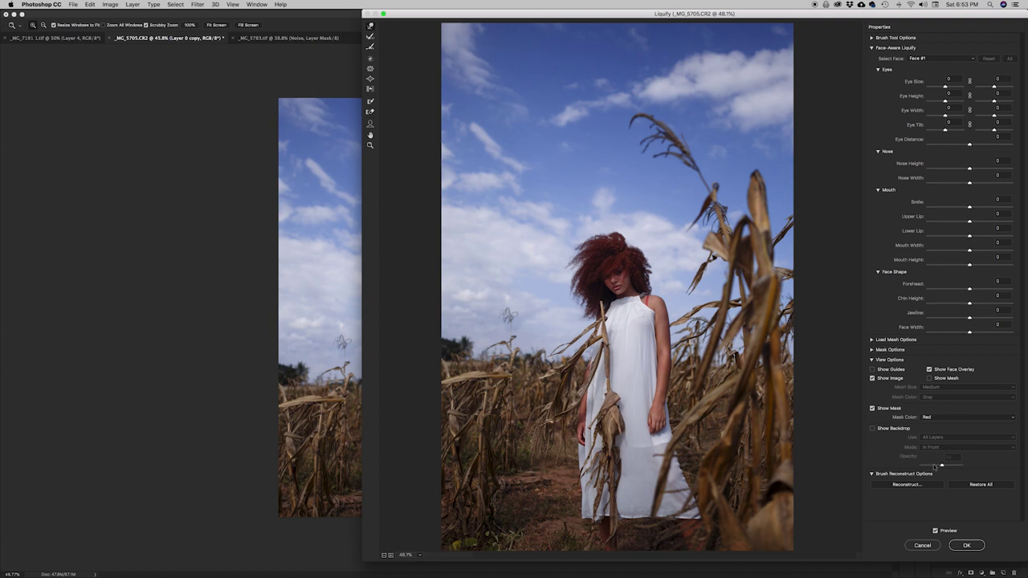
# Step: Push the edges of the hair outward for more volume, apply Liquify, and compare the layer with the original
pyautogui.click(935, 531)
pyautogui.click(934, 531)
pyautogui.click(934, 531)
pyautogui.click(935, 531)
pyautogui.moveTo(578, 298)
pyautogui.mouseDown()
pyautogui.moveTo(561, 260)
pyautogui.moveTo(588, 237)
pyautogui.moveTo(613, 232)
pyautogui.moveTo(655, 269)
pyautogui.mouseUp()
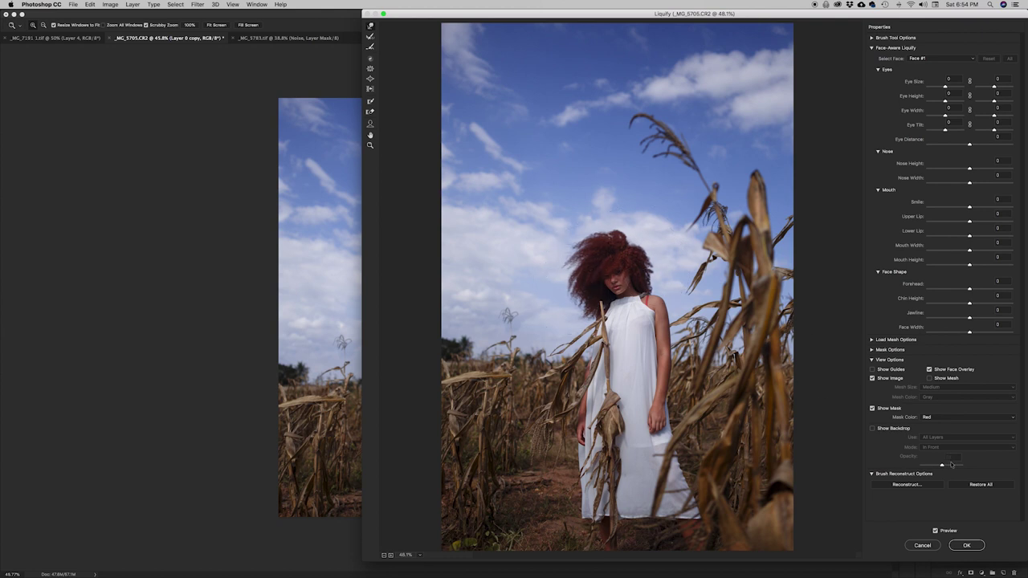
pyautogui.click(967, 546)
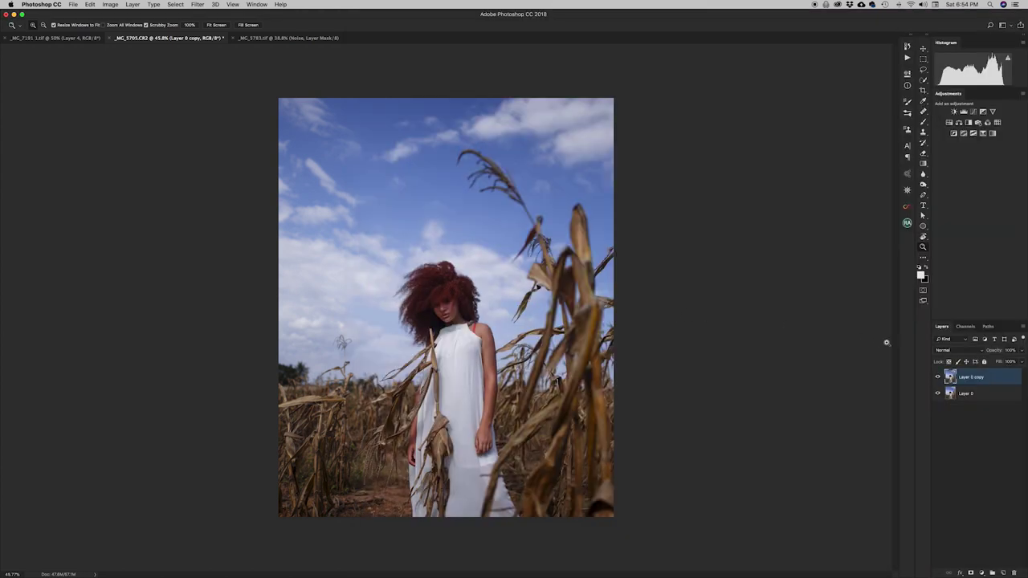
pyautogui.click(937, 377)
pyautogui.click(938, 378)
pyautogui.click(938, 377)
pyautogui.click(938, 377)
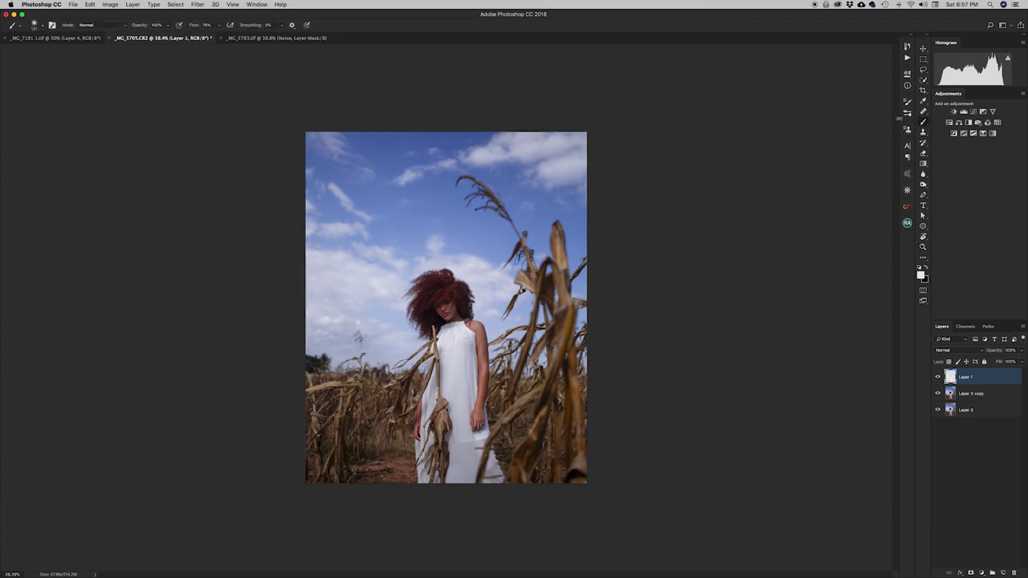
# Step: Even out the shoulder's skin tone on Layer 1 with sampled skin colors, using a soft brush of about 67 px at 3% flow
pyautogui.rightClick(922, 121)
pyautogui.click(929, 121)
pyautogui.moveTo(194, 26); pyautogui.dragTo(164, 30)
pyautogui.write('3')
pyautogui.press('Return')
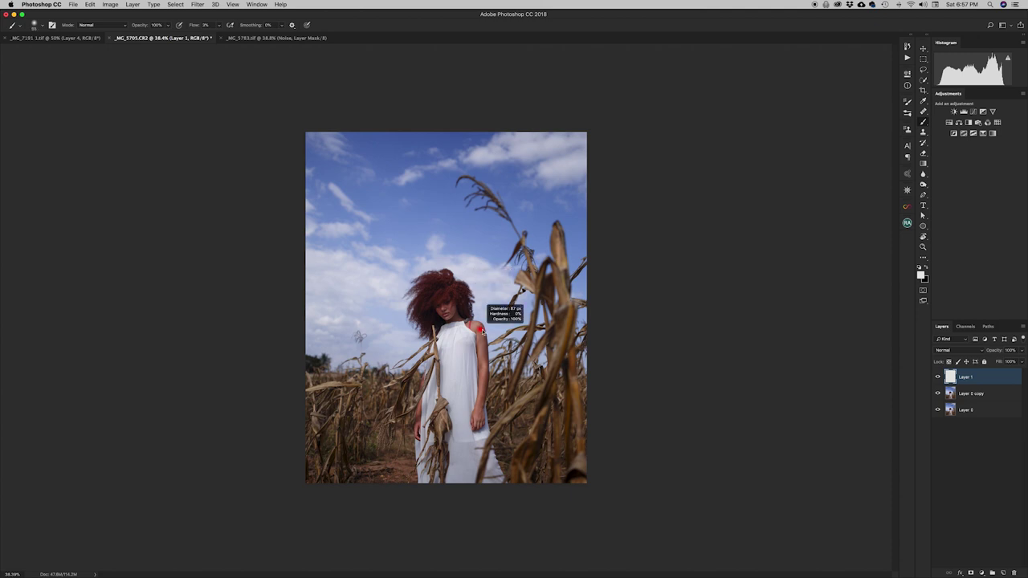
pyautogui.keyDown('alt'); pyautogui.click(477, 324); pyautogui.keyUp('alt')
pyautogui.keyDown('alt'); pyautogui.click(479, 331); pyautogui.keyUp('alt')
pyautogui.keyDown('alt'); pyautogui.click(483, 343); pyautogui.keyUp('alt')
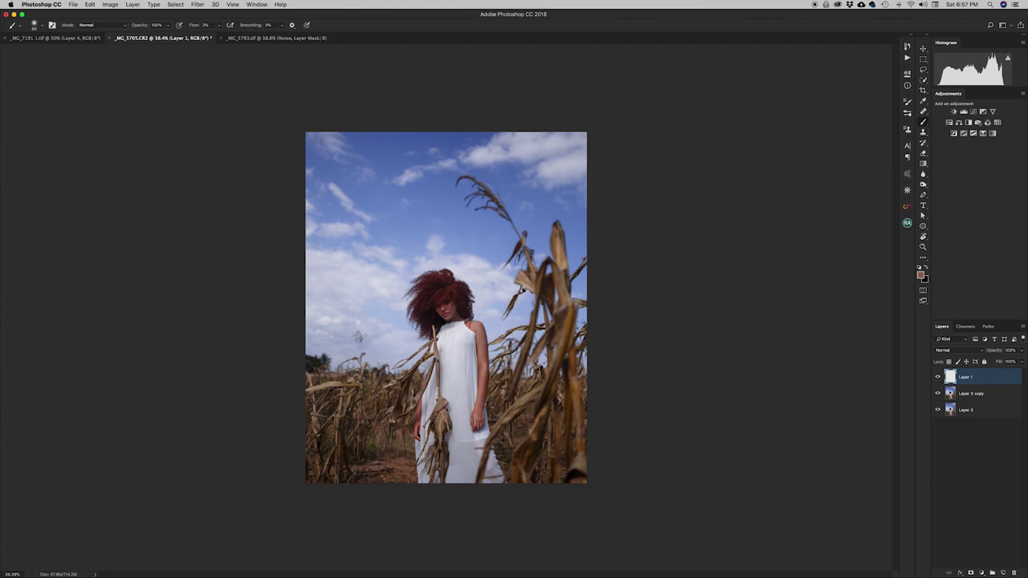
# Step: Blend the skin tone down the arm with sampled skin colors and reduce Layer 1's opacity
pyautogui.moveTo(483, 378); pyautogui.dragTo(487, 376)
pyautogui.keyDown('alt'); pyautogui.click(483, 382); pyautogui.keyUp('alt')
pyautogui.keyDown('alt'); pyautogui.click(480, 404); pyautogui.keyUp('alt')
pyautogui.keyDown('alt'); pyautogui.click(485, 380); pyautogui.keyUp('alt')
pyautogui.keyDown('alt'); pyautogui.click(487, 379); pyautogui.keyUp('alt')
pyautogui.moveTo(992, 352); pyautogui.dragTo(972, 353)
# Step: Run the Dodge and Burn Complete Setup action to add its layer group on top
pyautogui.click(908, 57)
pyautogui.click(782, 166)
pyautogui.click(847, 363)
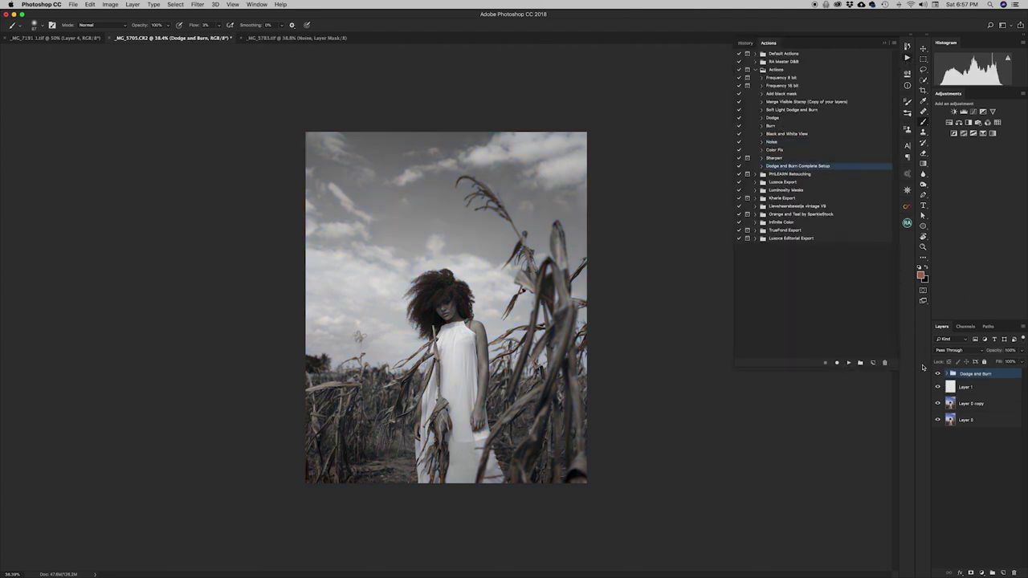
# Step: Brighten the face by painting white at 3% flow on the mask of the Dodge layer in the Dodge and Burn group
pyautogui.press('z')
pyautogui.moveTo(450, 310)
pyautogui.mouseDown()
pyautogui.moveTo(502, 309)
pyautogui.moveTo(469, 310)
pyautogui.mouseUp()
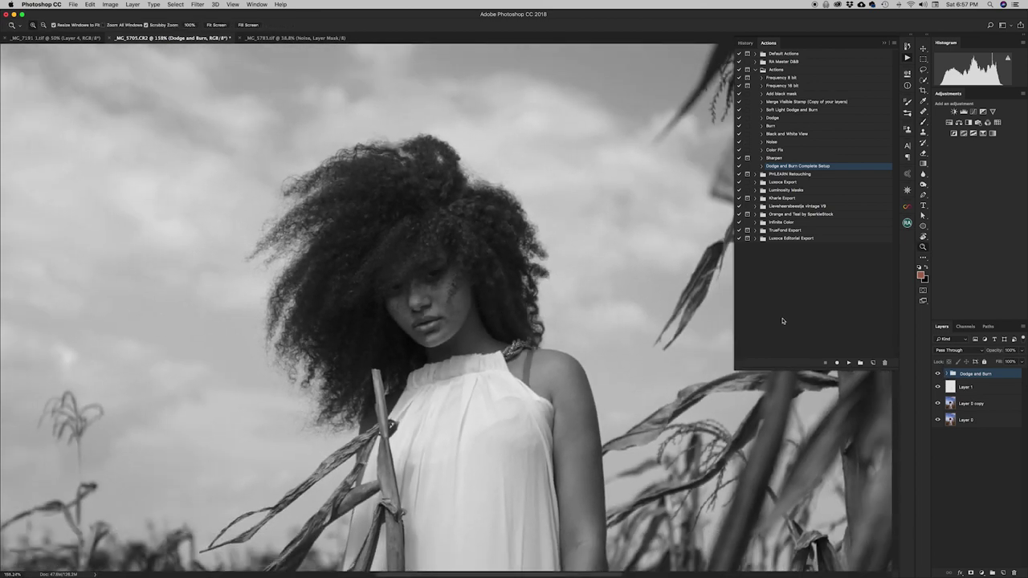
pyautogui.click(948, 374)
pyautogui.click(974, 416)
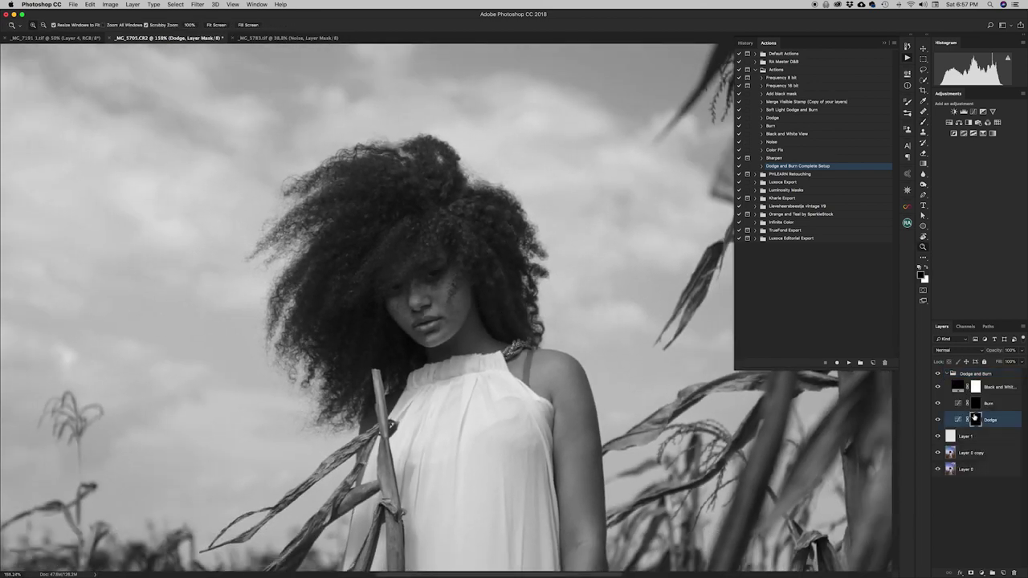
pyautogui.press('b')
pyautogui.press('d')
pyautogui.moveTo(435, 327)
pyautogui.mouseDown()
pyautogui.moveTo(454, 327)
pyautogui.moveTo(410, 325)
pyautogui.mouseUp()
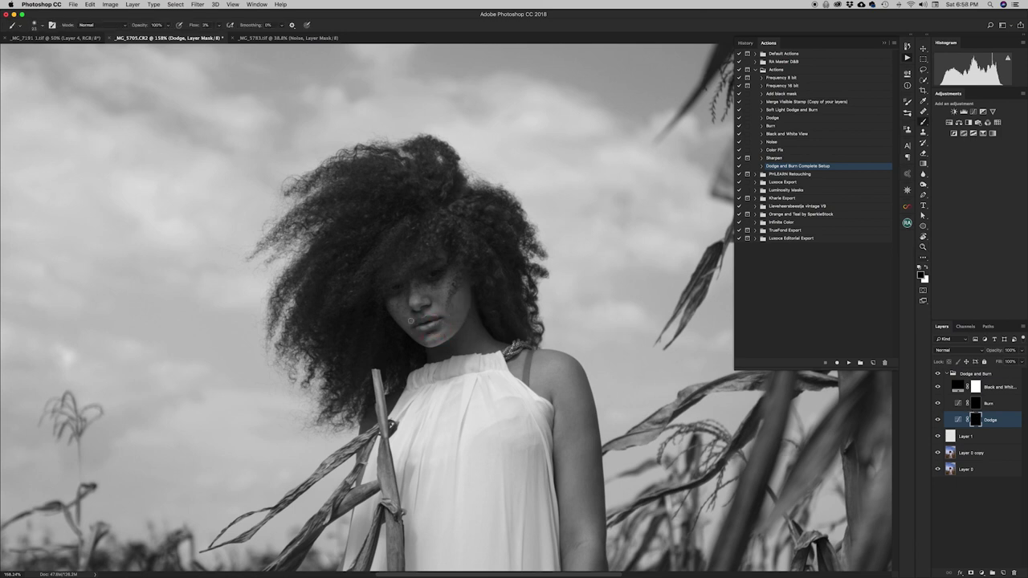
pyautogui.press('x')
pyautogui.moveTo(424, 288)
pyautogui.mouseDown()
pyautogui.moveTo(413, 286)
pyautogui.moveTo(444, 291)
pyautogui.mouseUp()
pyautogui.moveTo(425, 325); pyautogui.dragTo(482, 341)
# Step: Continue dodging down the arm and hands, and touch up the highlights on the face
pyautogui.moveTo(562, 387); pyautogui.dragTo(525, 252)
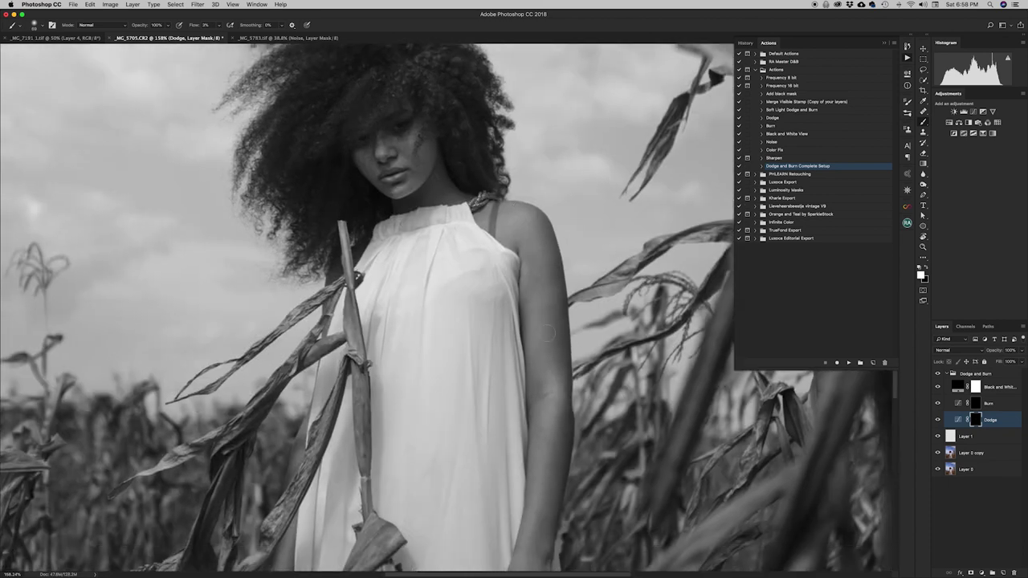
pyautogui.moveTo(541, 368); pyautogui.dragTo(518, 229)
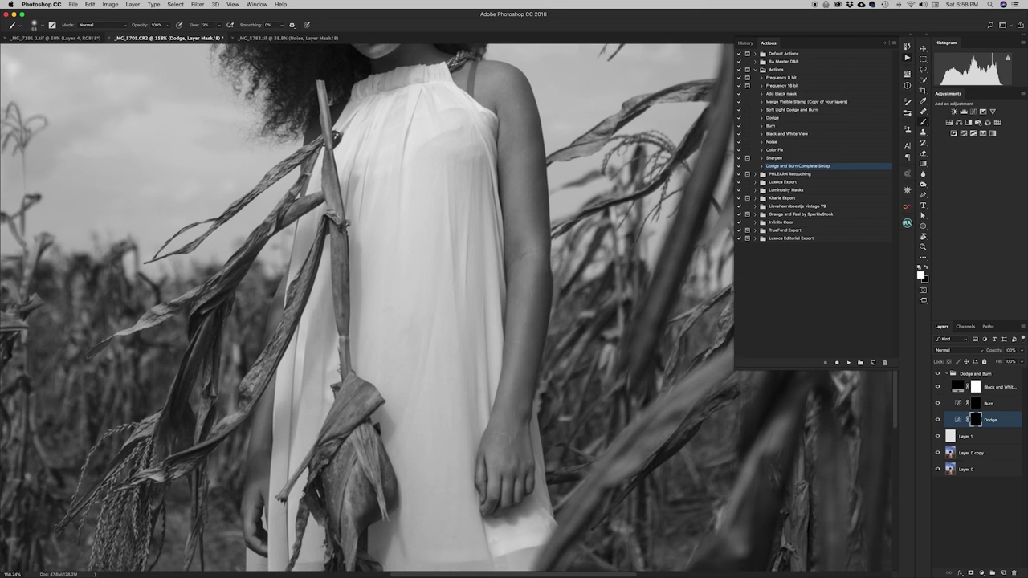
pyautogui.moveTo(480, 451); pyautogui.dragTo(491, 325)
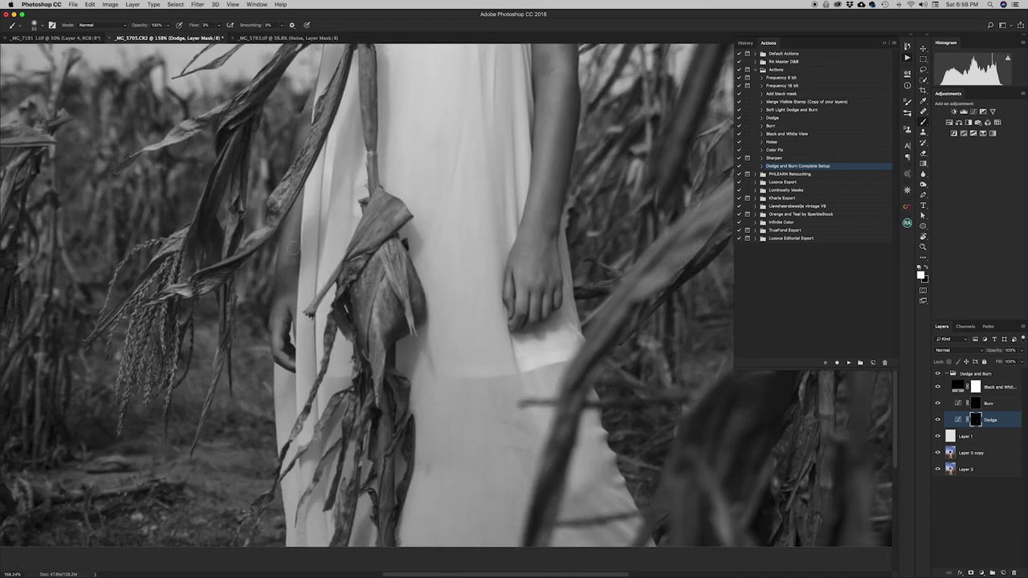
pyautogui.scroll(10, 365, 293)
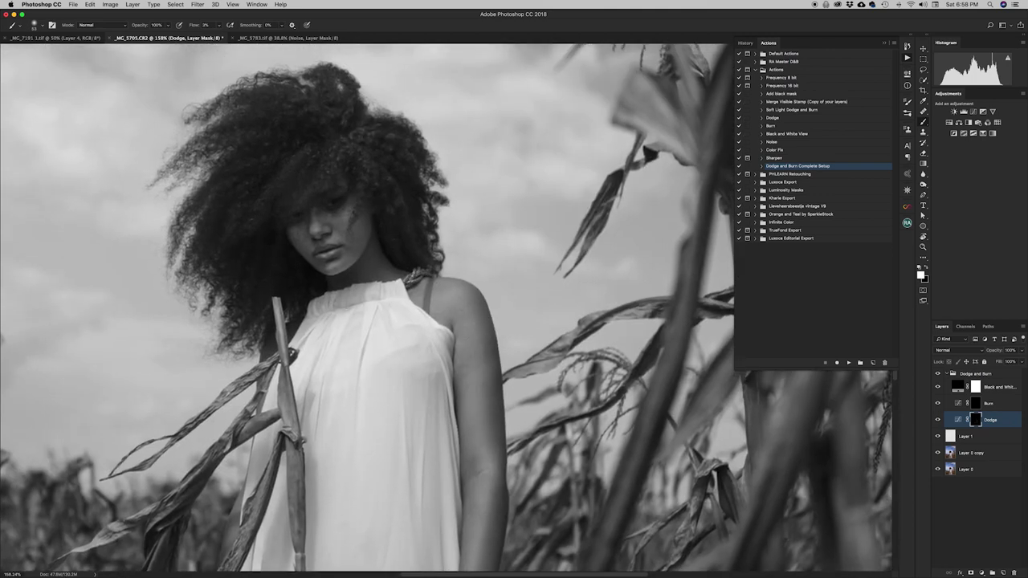
pyautogui.moveTo(346, 226); pyautogui.dragTo(336, 227)
pyautogui.moveTo(333, 263); pyautogui.dragTo(325, 265)
# Step: Paint white on the Burn layer's mask to darken areas around the hair and face, and on the hand
pyautogui.click(982, 405)
pyautogui.moveTo(323, 167); pyautogui.dragTo(335, 168)
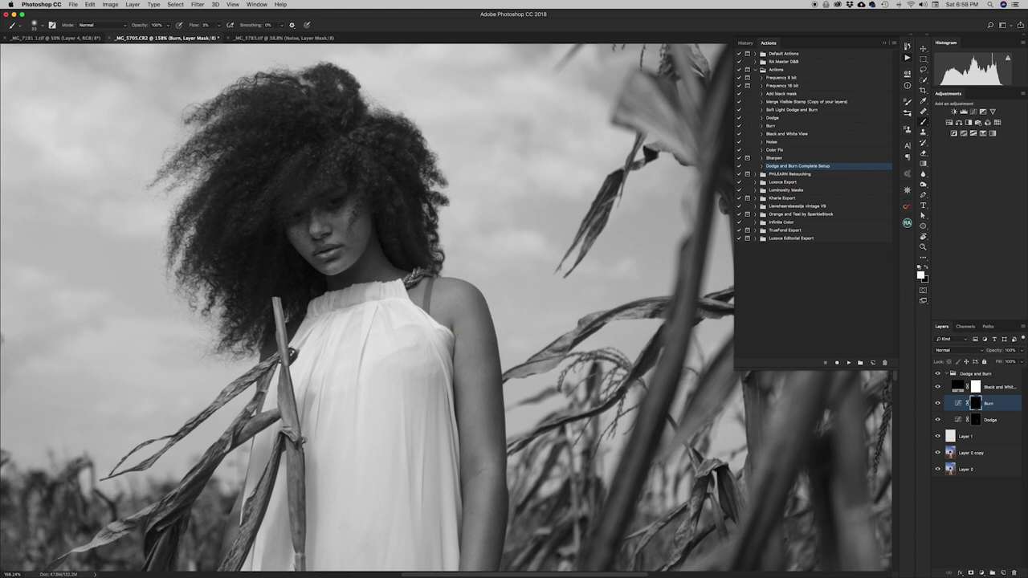
pyautogui.scroll(-4, 446, 392)
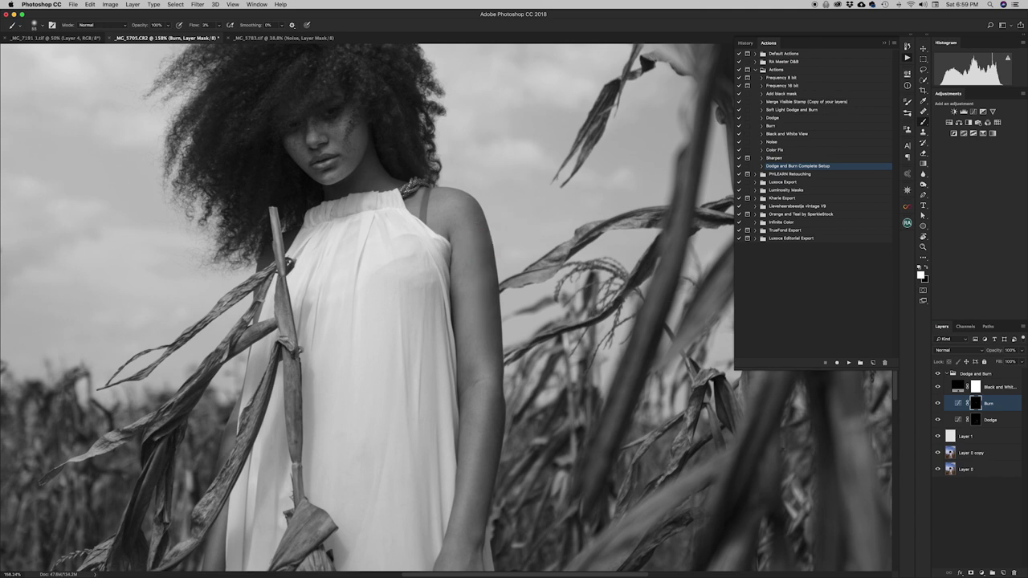
pyautogui.scroll(-5, 482, 281)
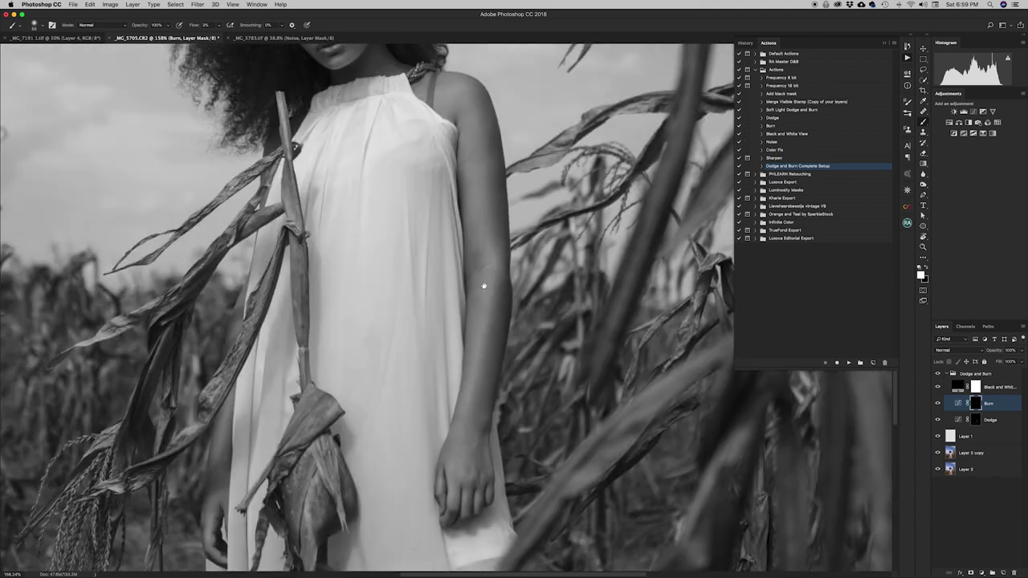
pyautogui.scroll(-3, 482, 470)
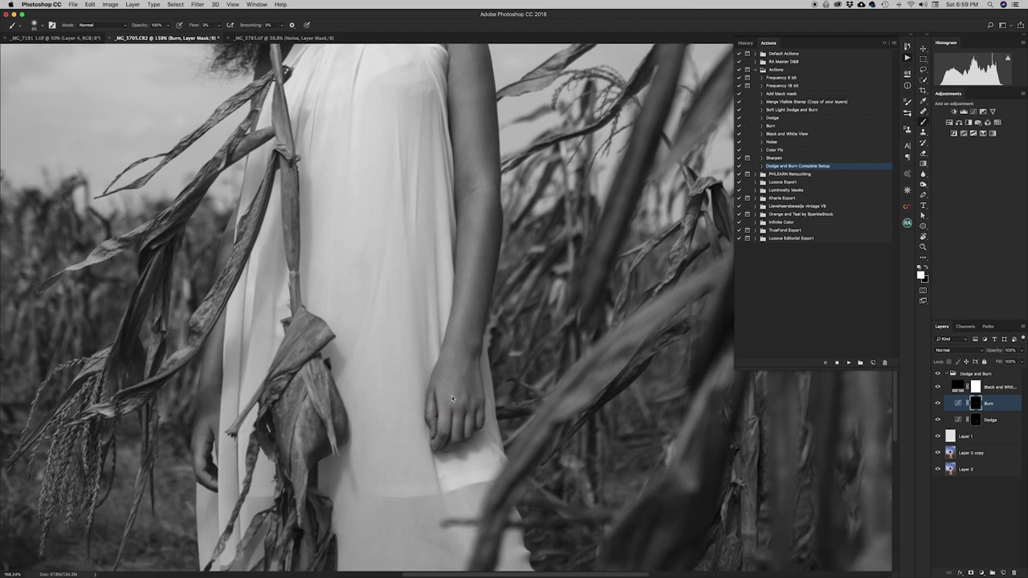
pyautogui.moveTo(436, 415); pyautogui.dragTo(447, 414)
# Step: Turn off the black-and-white view, collapse the Dodge and Burn group and fit the whole portrait on screen
pyautogui.click(936, 373)
pyautogui.click(946, 374)
pyautogui.click(937, 373)
pyautogui.click(937, 373)
pyautogui.press('z')
pyautogui.moveTo(526, 271); pyautogui.dragTo(493, 271)
pyautogui.press('super+0')
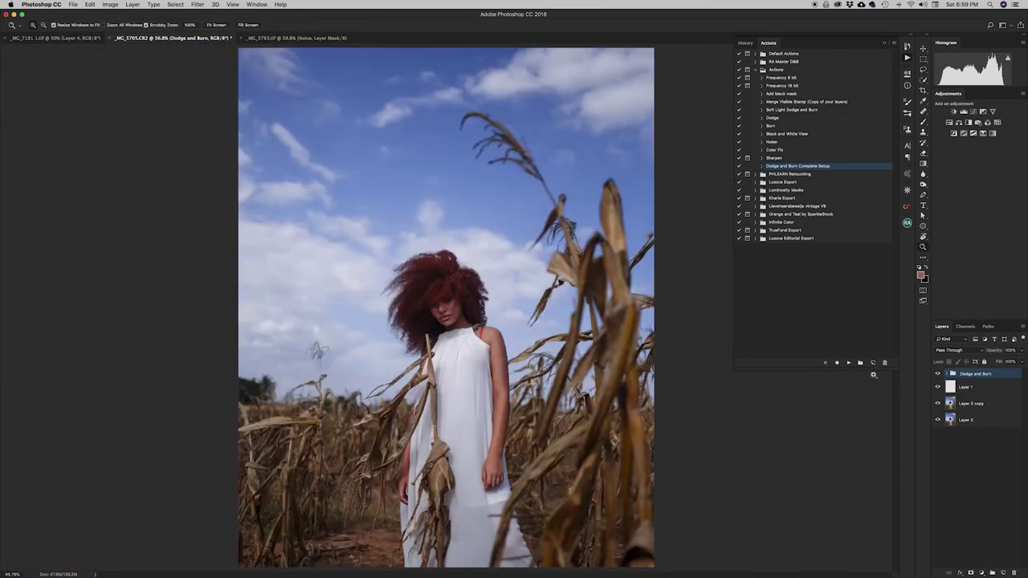
# Step: Compare the portrait with and without the Dodge and Burn group
pyautogui.click(937, 374)
pyautogui.click(936, 374)
pyautogui.moveTo(505, 329); pyautogui.dragTo(473, 330)
pyautogui.click(937, 374)
pyautogui.click(937, 374)
pyautogui.click(937, 374)
pyautogui.click(937, 375)
pyautogui.click(938, 375)
pyautogui.click(938, 375)
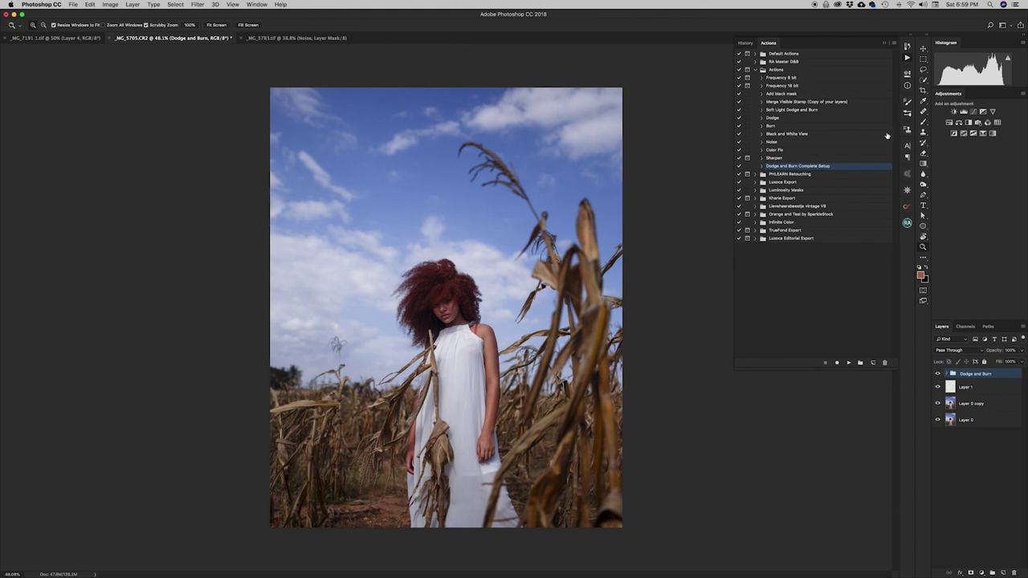
# Step: Run the Dodge and Burn Complete Setup action again, hide its black-and-white layer and select the new Dodge layer's mask
pyautogui.click(850, 363)
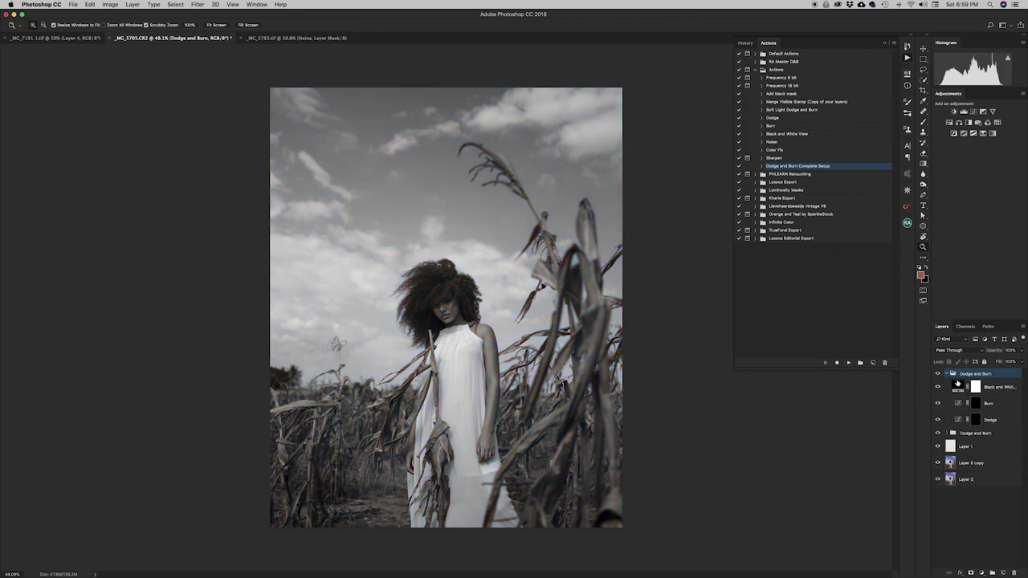
pyautogui.click(937, 387)
pyautogui.click(975, 420)
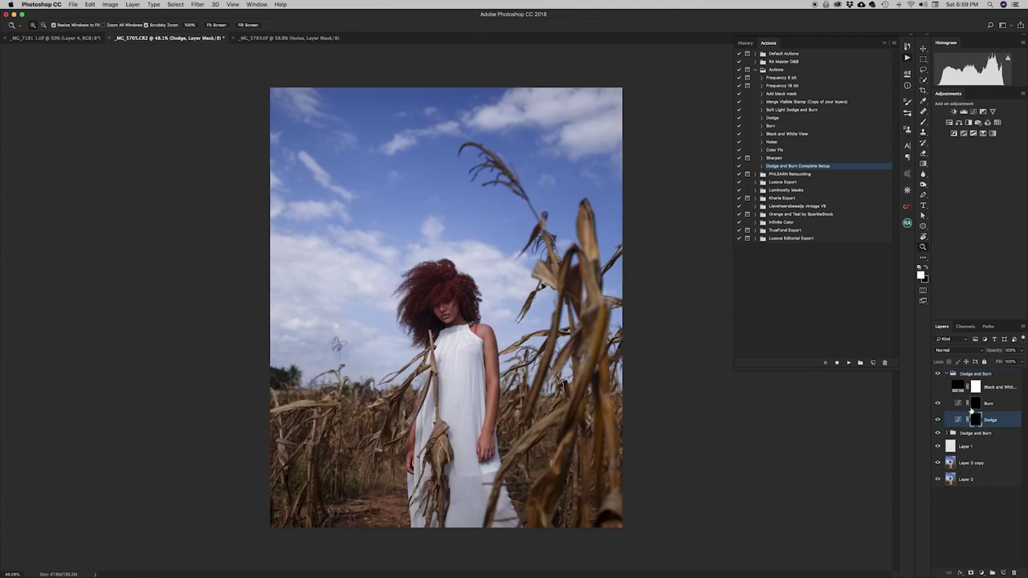
# Step: Set the brush flow to 8% and paint on the new Dodge mask to brighten the hair, face, shoulder and hand
pyautogui.press('b')
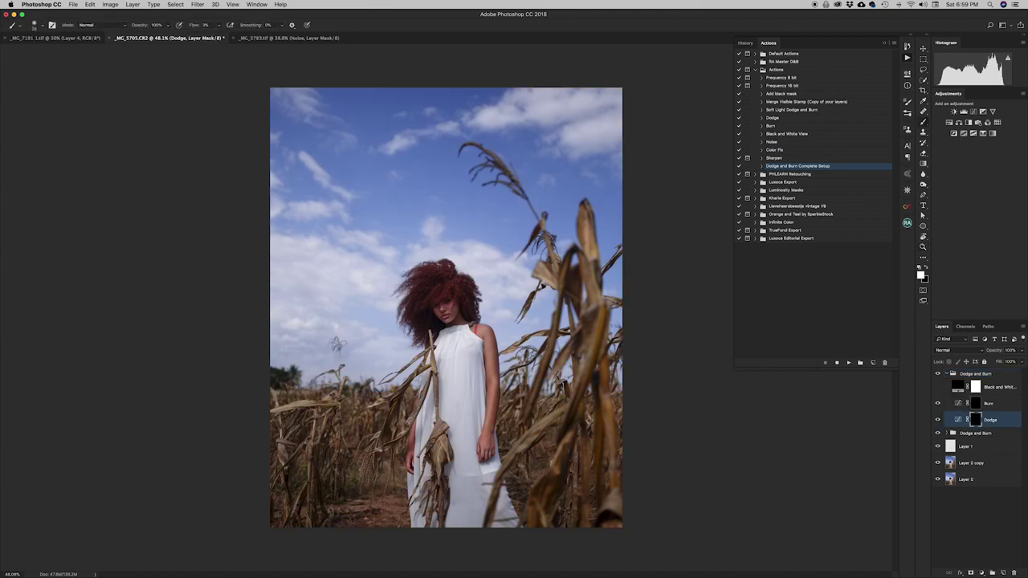
pyautogui.click(194, 26)
pyautogui.write('8')
pyautogui.moveTo(468, 297); pyautogui.dragTo(457, 299)
pyautogui.moveTo(450, 310); pyautogui.dragTo(444, 309)
pyautogui.moveTo(442, 303); pyautogui.dragTo(447, 302)
pyautogui.moveTo(485, 324)
pyautogui.mouseDown()
pyautogui.moveTo(500, 328)
pyautogui.moveTo(486, 330)
pyautogui.mouseUp()
pyautogui.moveTo(413, 427); pyautogui.dragTo(416, 427)
# Step: Paint on the new Burn layer's mask to deepen the shadows around the face and shoulder
pyautogui.click(976, 404)
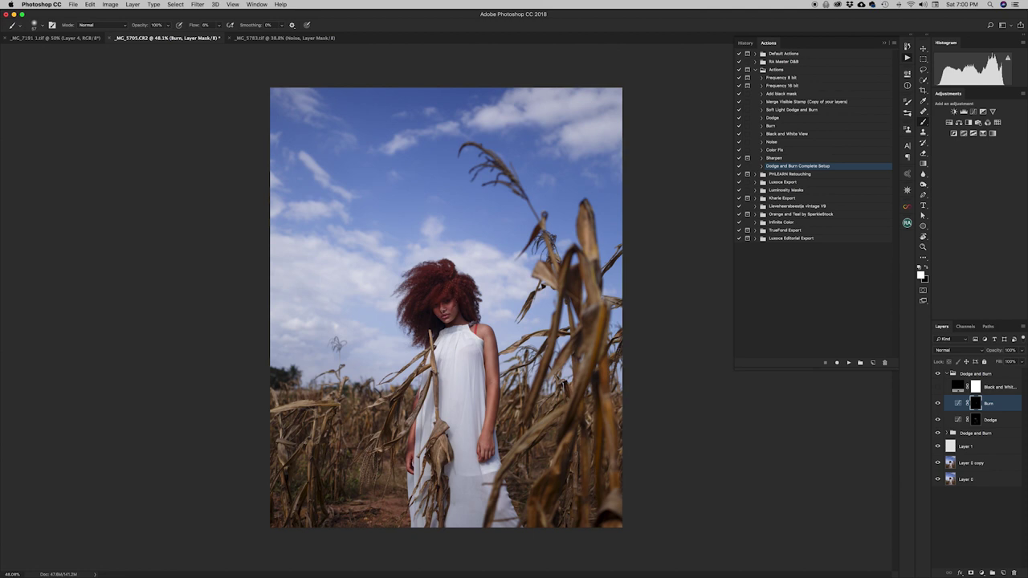
pyautogui.moveTo(437, 304)
pyautogui.mouseDown()
pyautogui.moveTo(455, 293)
pyautogui.moveTo(437, 305)
pyautogui.mouseUp()
pyautogui.moveTo(488, 348); pyautogui.dragTo(472, 339)
# Step: Collapse the upper Dodge and Burn group, lower its opacity to 60% and compare the edit with the original Layer 0
pyautogui.click(951, 374)
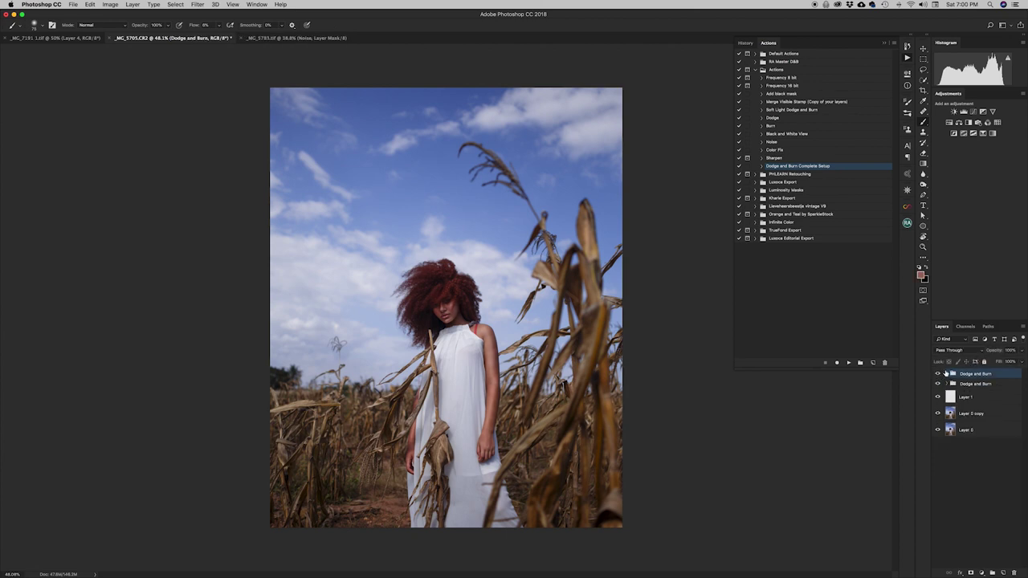
pyautogui.moveTo(989, 353); pyautogui.dragTo(969, 353)
pyautogui.press('z')
pyautogui.moveTo(534, 342)
pyautogui.mouseDown()
pyautogui.moveTo(489, 341)
pyautogui.moveTo(539, 340)
pyautogui.mouseUp()
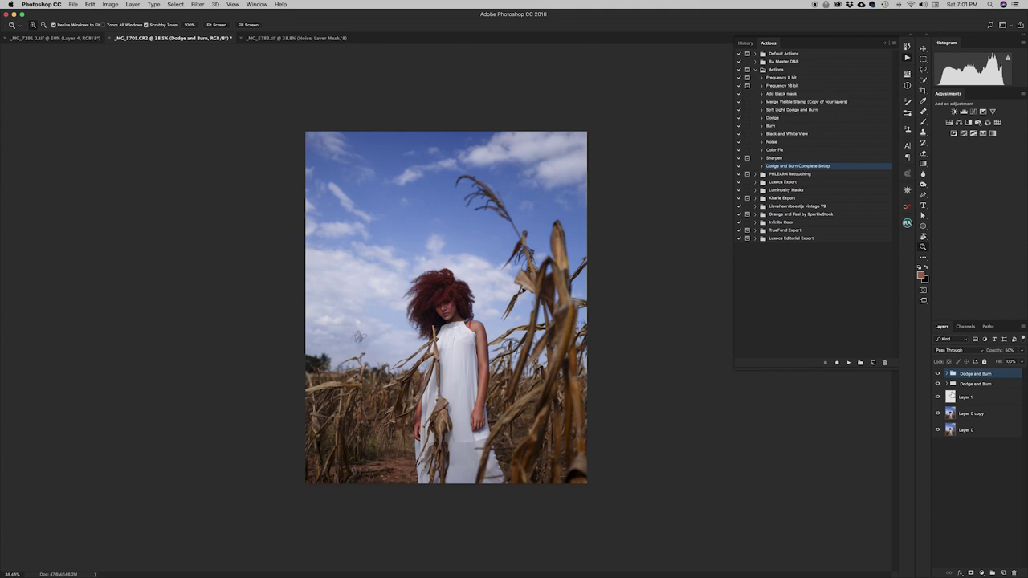
pyautogui.press('alt')
pyautogui.keyDown('alt'); pyautogui.click(938, 429); pyautogui.keyUp('alt')
pyautogui.keyDown('alt'); pyautogui.click(937, 431); pyautogui.keyUp('alt')
# Step: In _MG_5783.tif, select the Noise, Gradient Map 1, Selective Color 1, Curves 1 and Hue/Saturation 1 layers
pyautogui.click(281, 41)
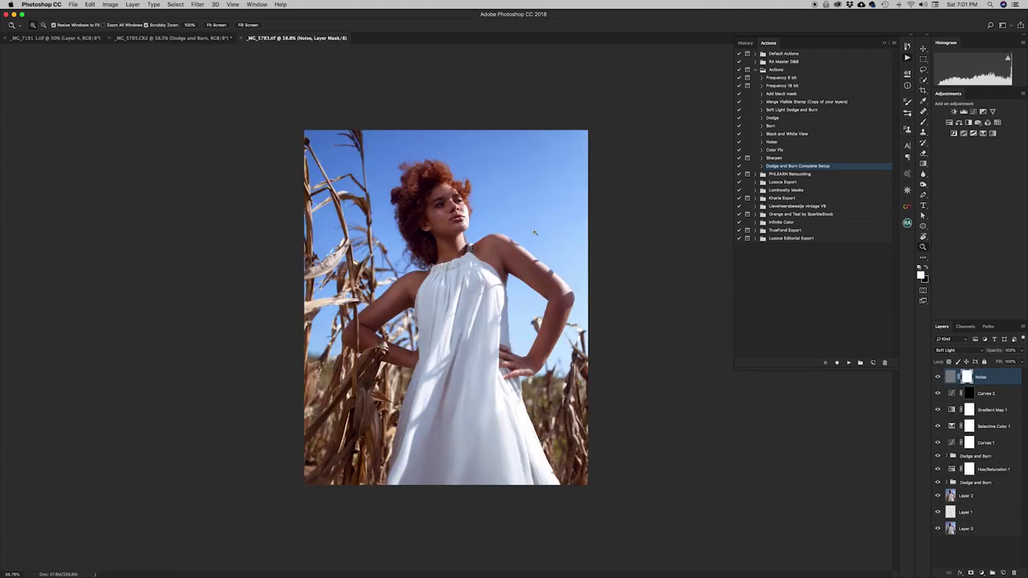
pyautogui.click(181, 39)
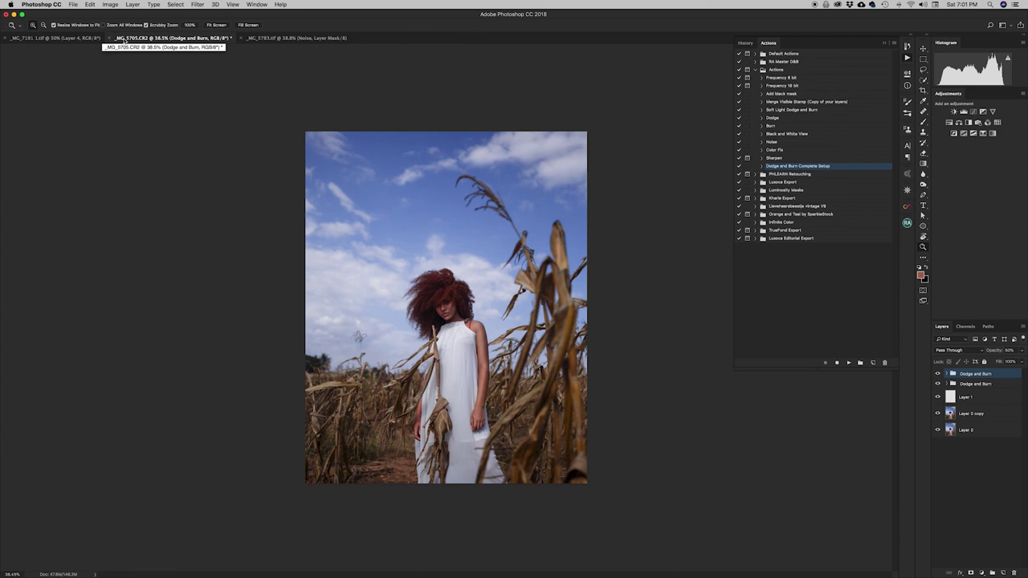
pyautogui.click(273, 38)
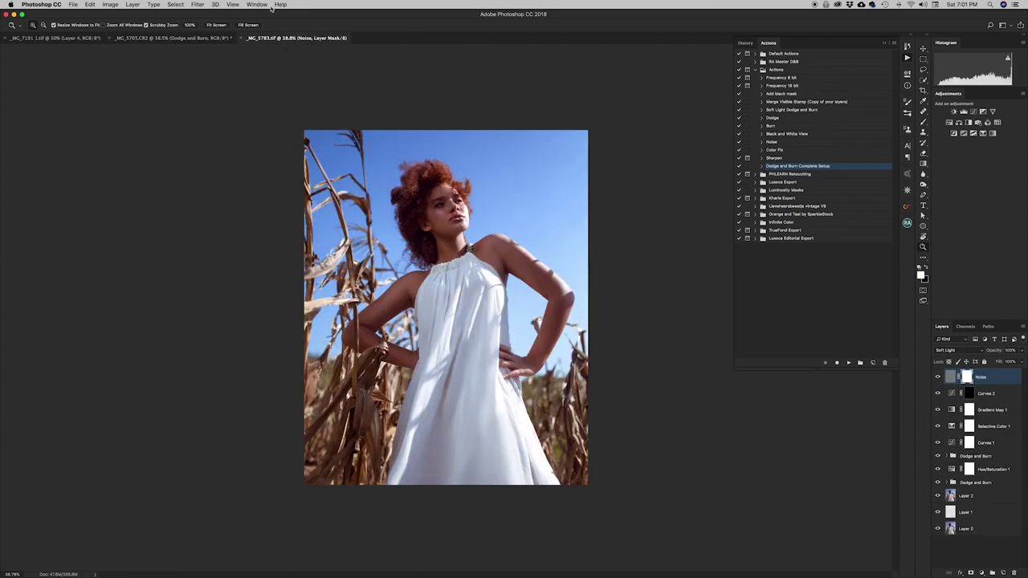
pyautogui.keyDown('super'); pyautogui.click(987, 411); pyautogui.keyUp('super')
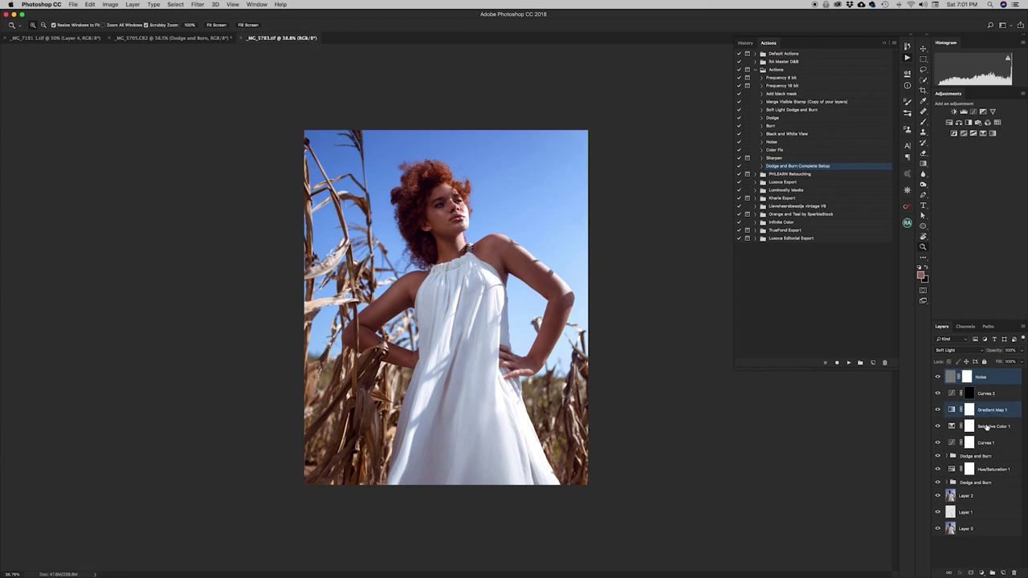
pyautogui.keyDown('super'); pyautogui.click(987, 427); pyautogui.keyUp('super')
pyautogui.keyDown('super'); pyautogui.click(986, 443); pyautogui.keyUp('super')
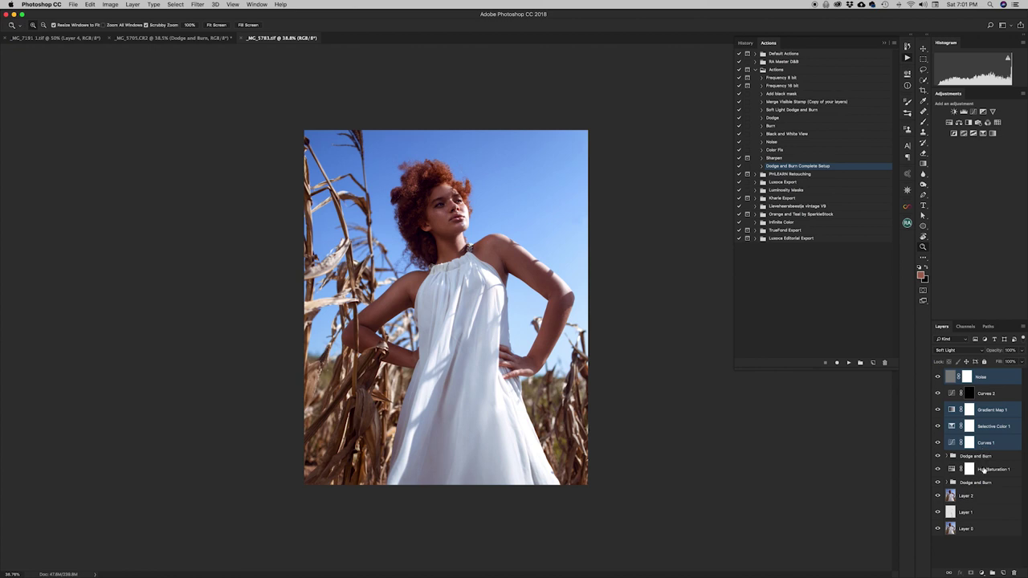
pyautogui.keyDown('super'); pyautogui.click(983, 470); pyautogui.keyUp('super')
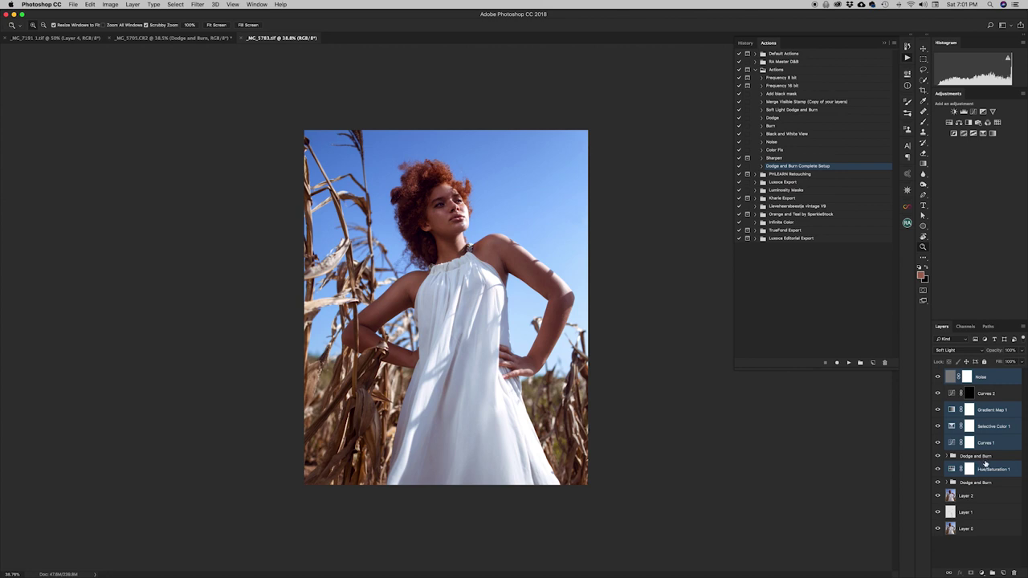
# Step: Duplicate the selected toning layers into the _MG_5705.CR2 document
pyautogui.moveTo(987, 472); pyautogui.dragTo(989, 471)
pyautogui.rightClick(988, 471)
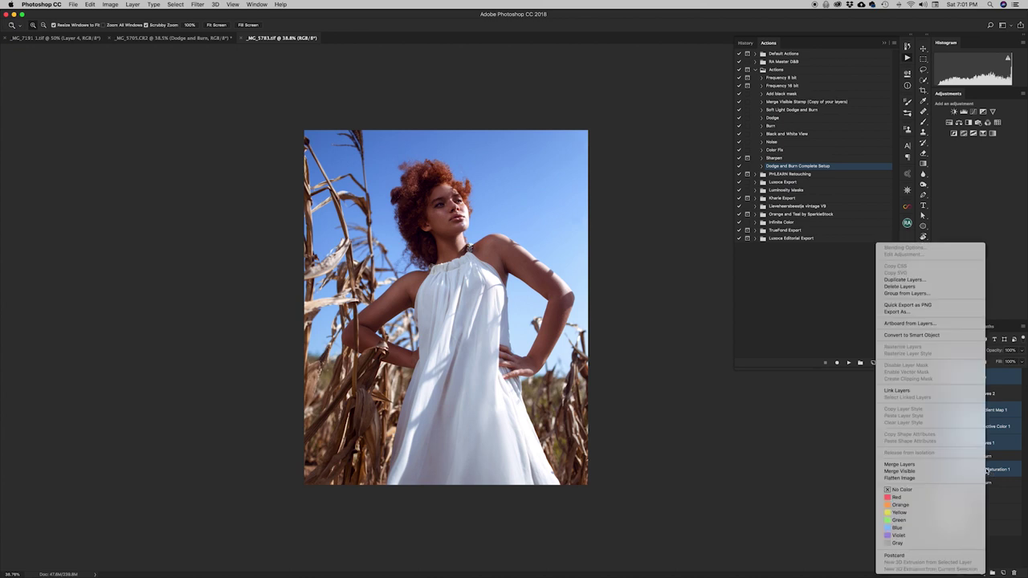
pyautogui.click(902, 281)
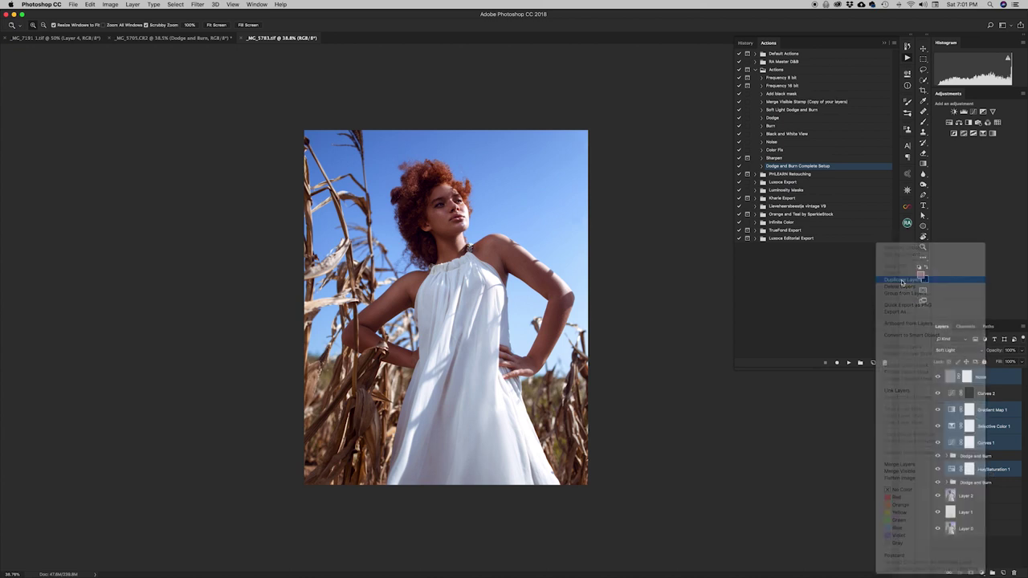
pyautogui.click(231, 223)
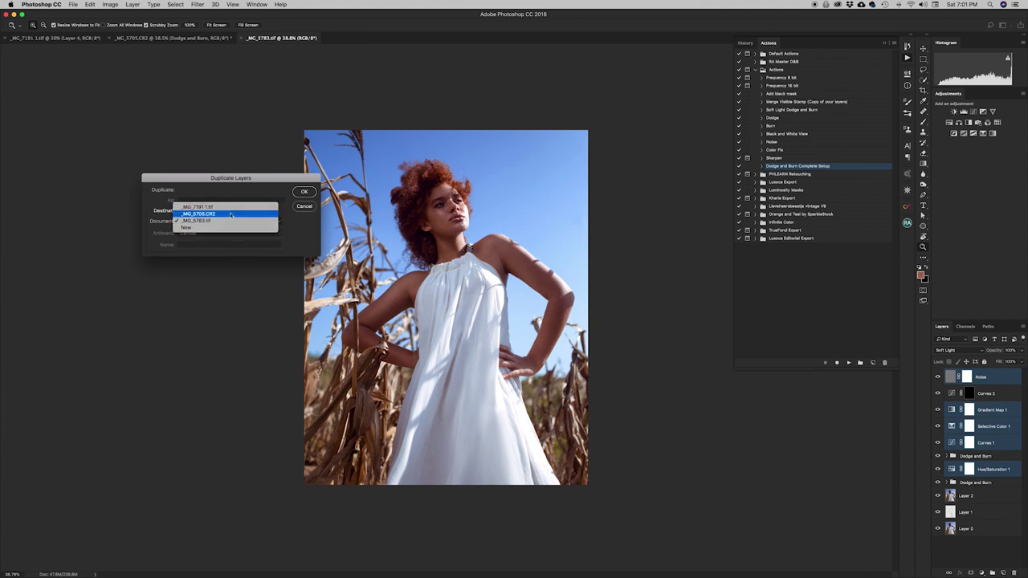
pyautogui.click(230, 215)
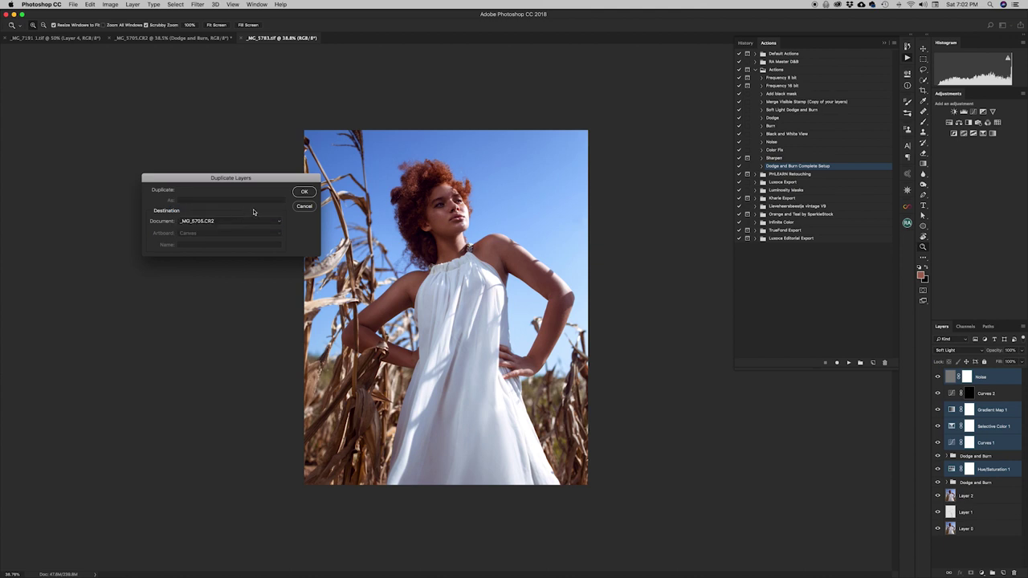
pyautogui.click(304, 192)
# Step: Group the duplicated toning layers in _MG_5705.CR2 and toggle the group's visibility to check its effect
pyautogui.click(157, 38)
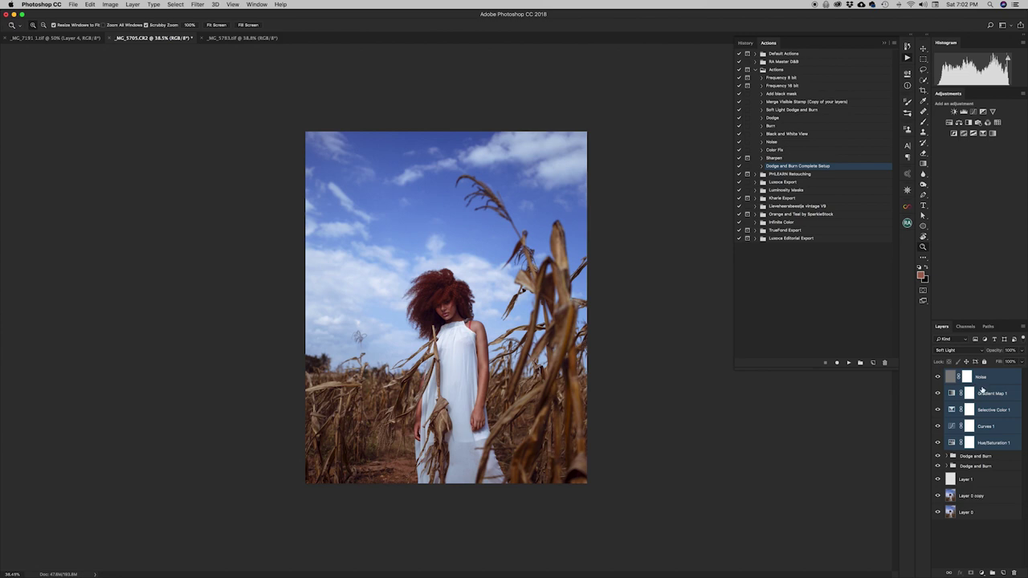
pyautogui.press('super+g')
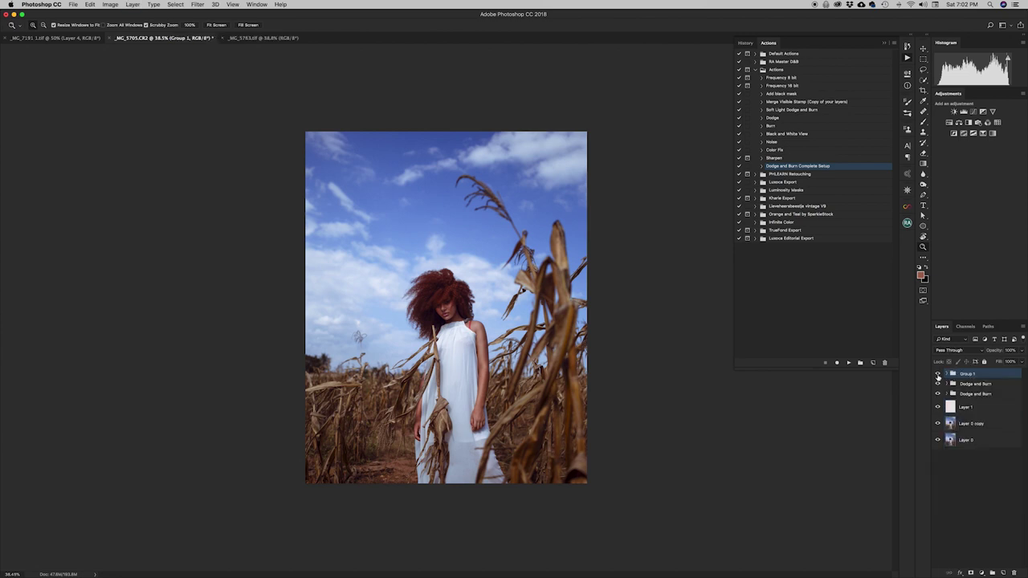
pyautogui.click(937, 375)
pyautogui.click(937, 375)
pyautogui.click(937, 375)
# Step: Compare the toning of _MG_5705.CR2 with _MG_5783.tif, viewing _MG_5705.CR2 with and without Group 1
pyautogui.click(243, 39)
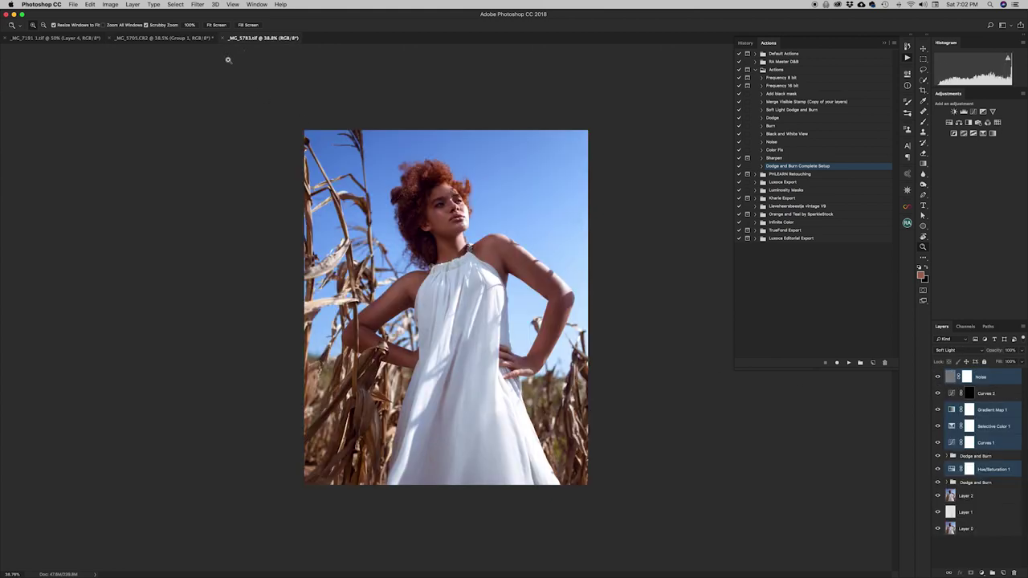
pyautogui.click(178, 39)
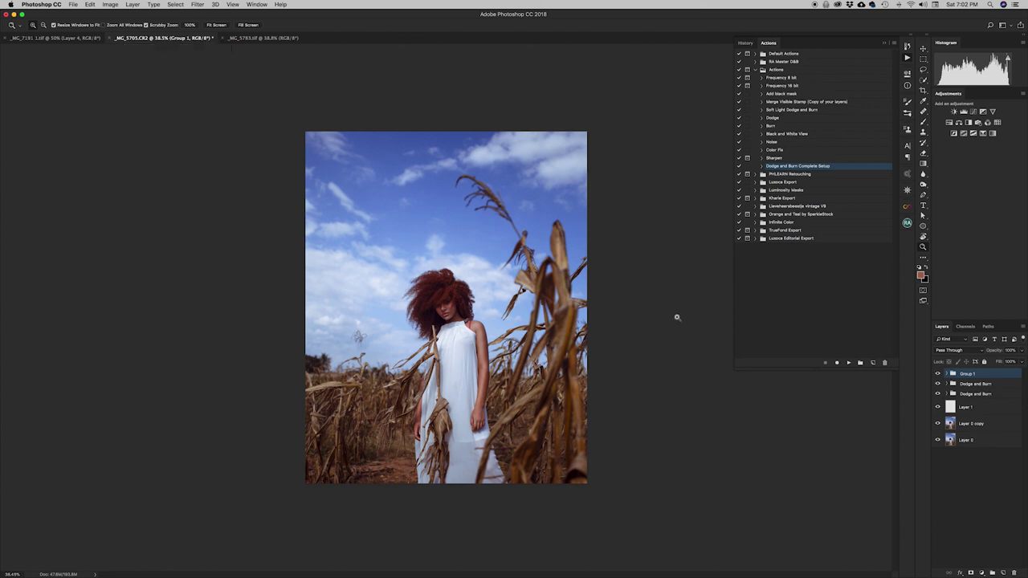
pyautogui.click(936, 374)
pyautogui.click(937, 373)
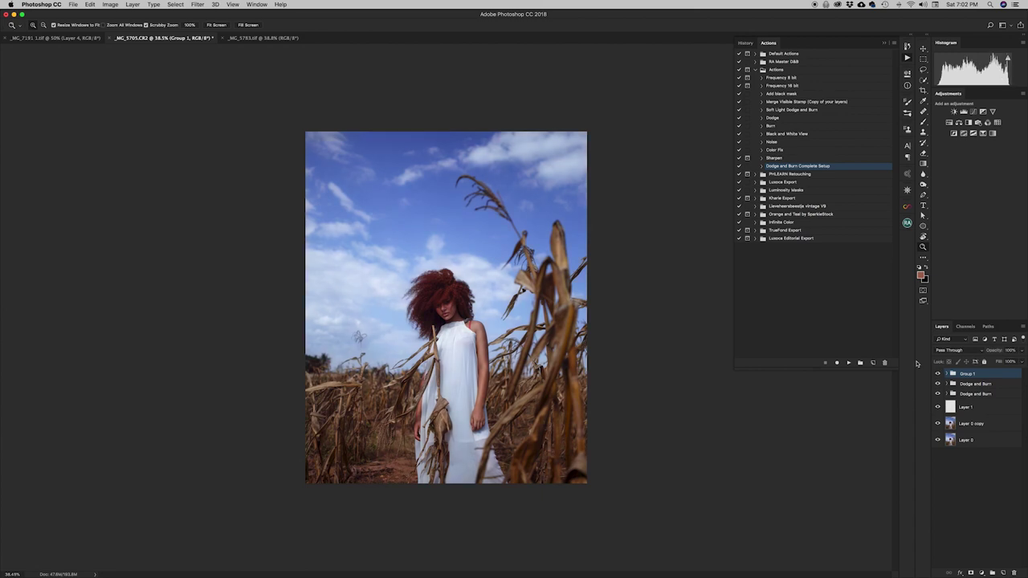